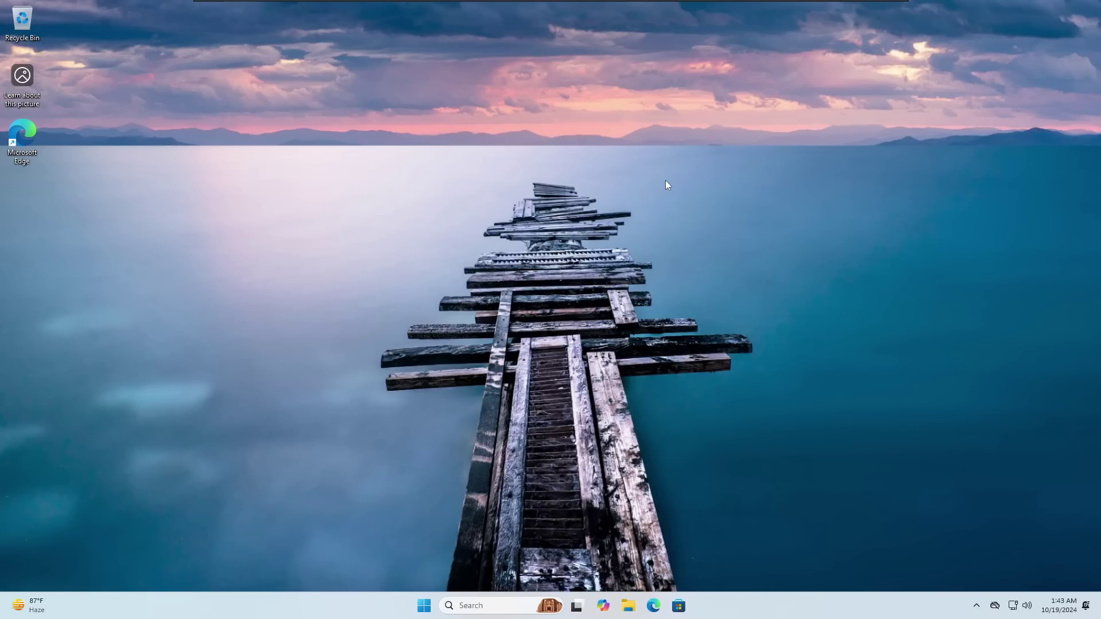
click(465, 605)
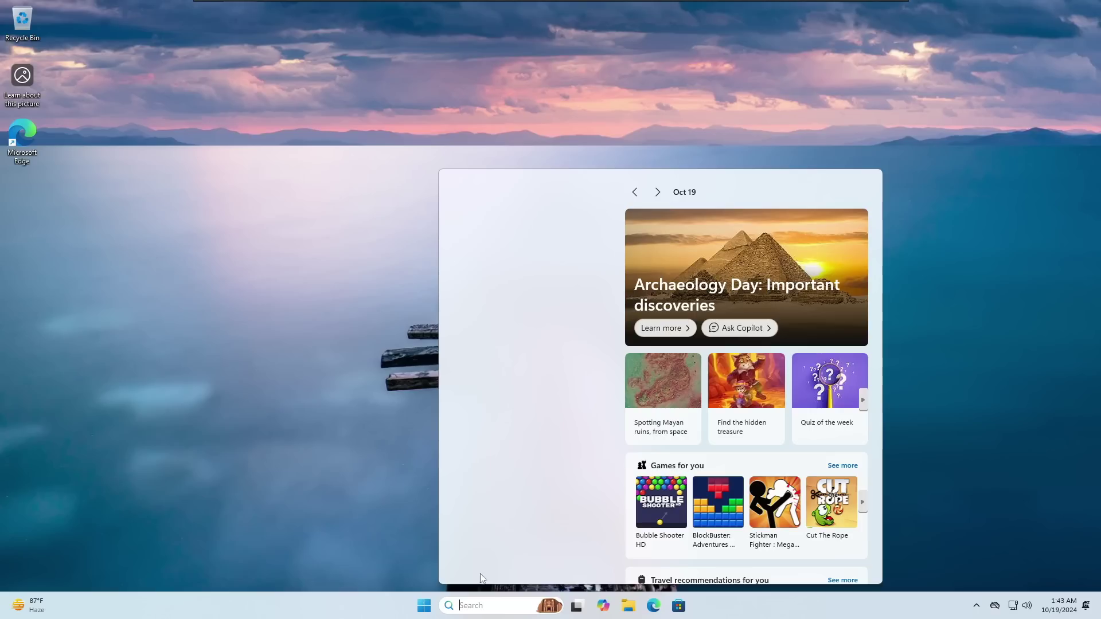
mouse_move(576, 606)
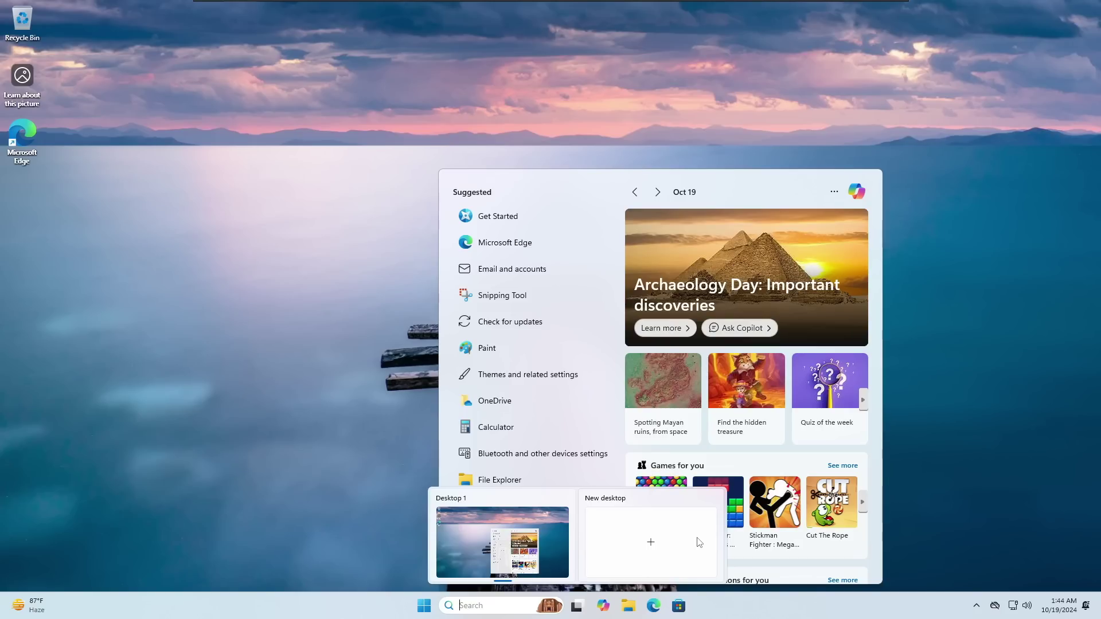
click(375, 449)
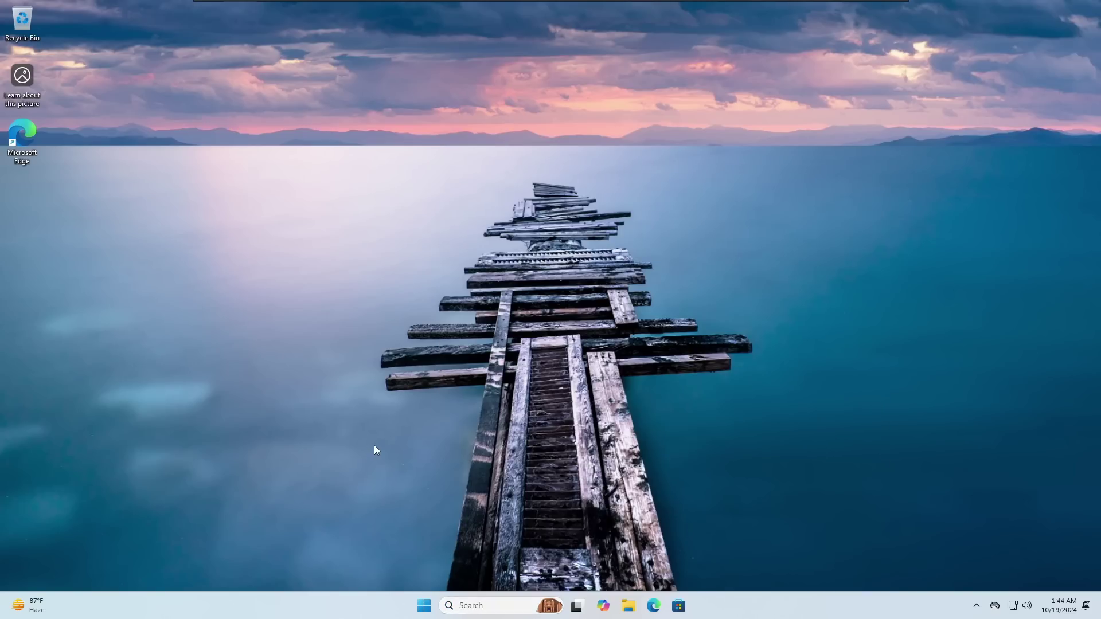
- Search Windows for "services" and open the Services console
click(484, 613)
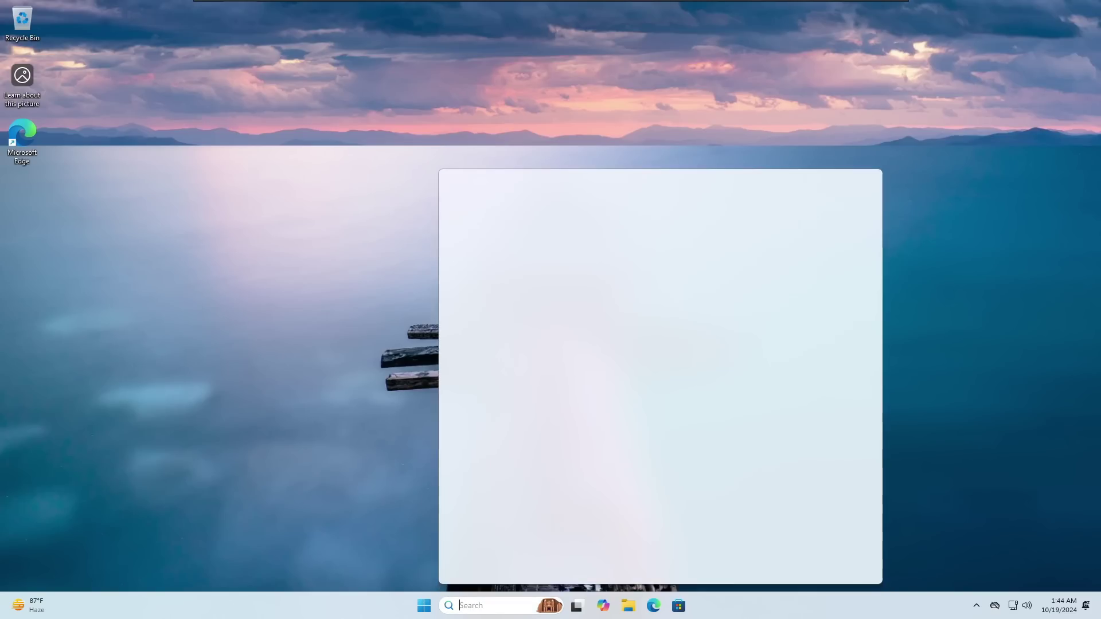
text(services)
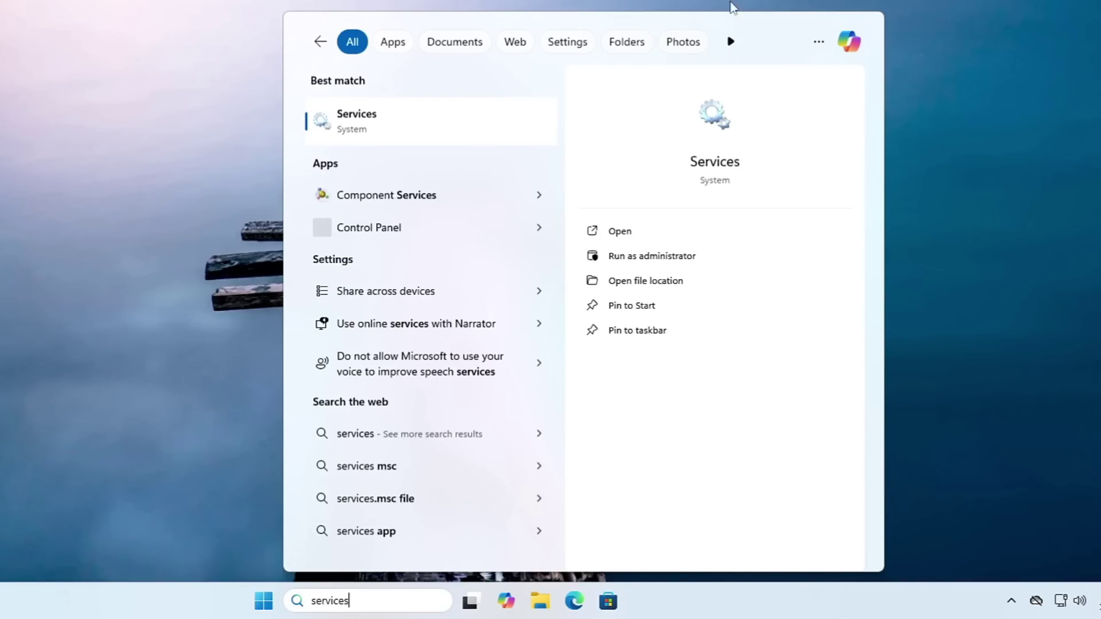
click(363, 118)
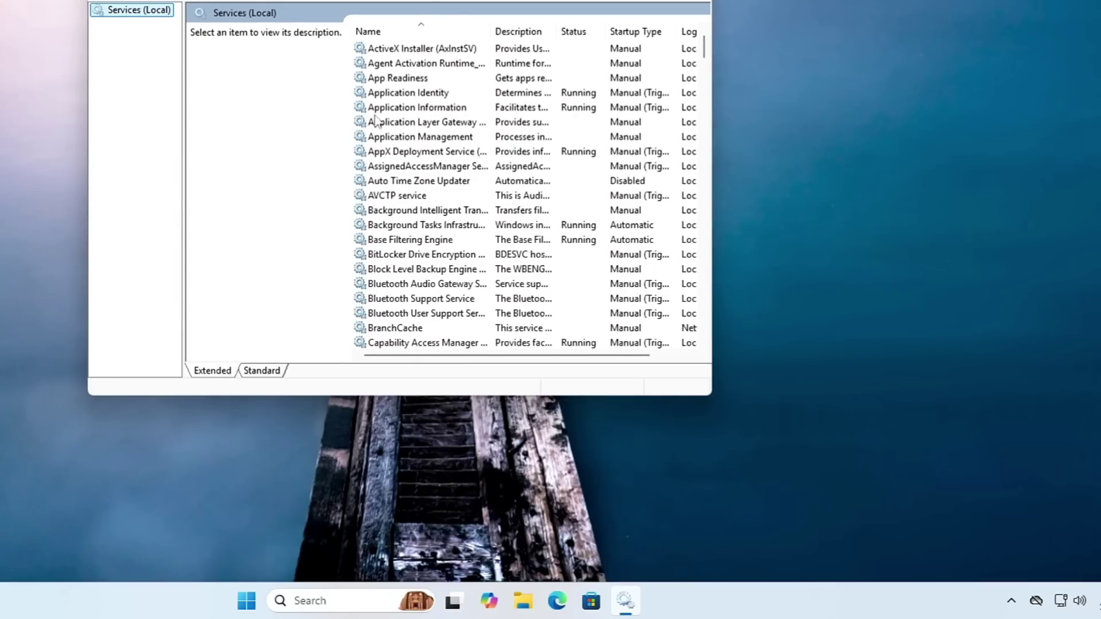
- Find the Windows Search service in the list of services and open its properties
click(388, 121)
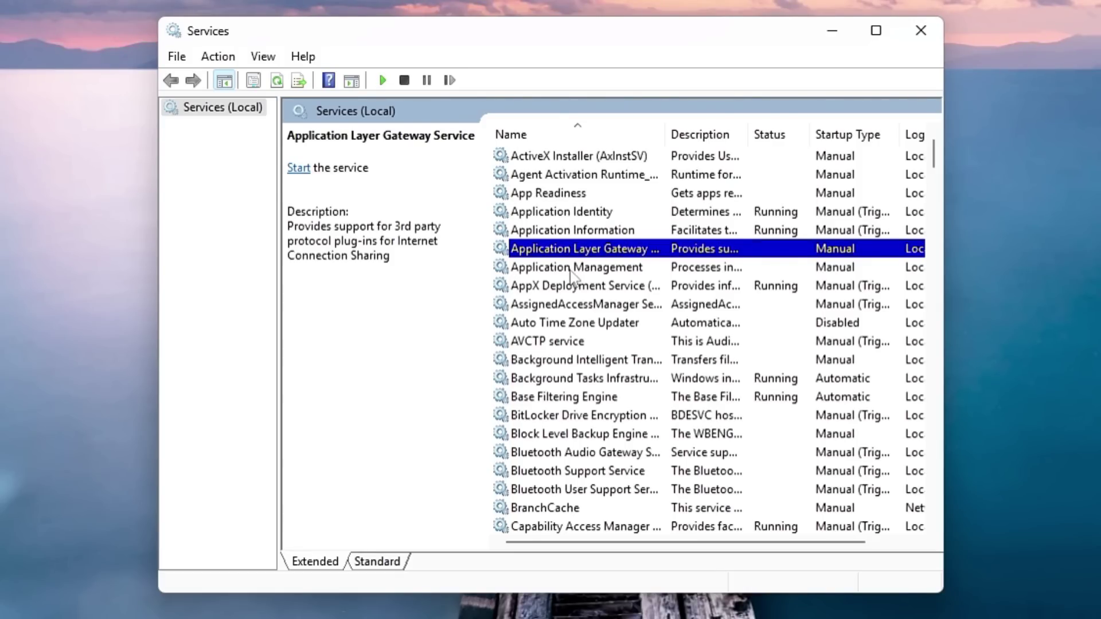
key(w)
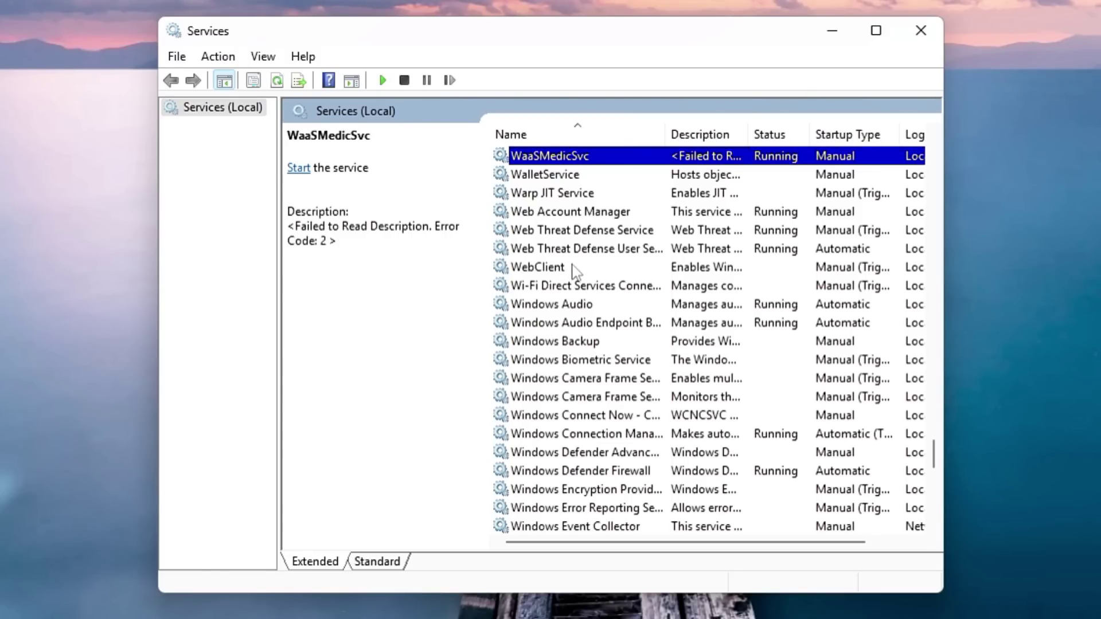
scroll(575, 272, down, 6)
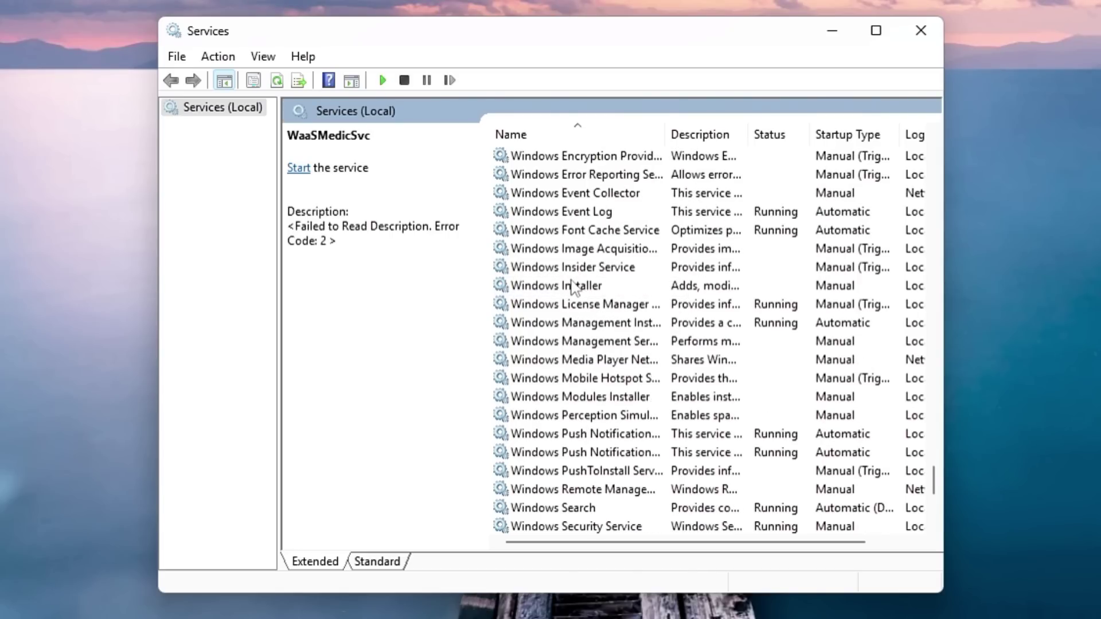
scroll(573, 286, down, 4)
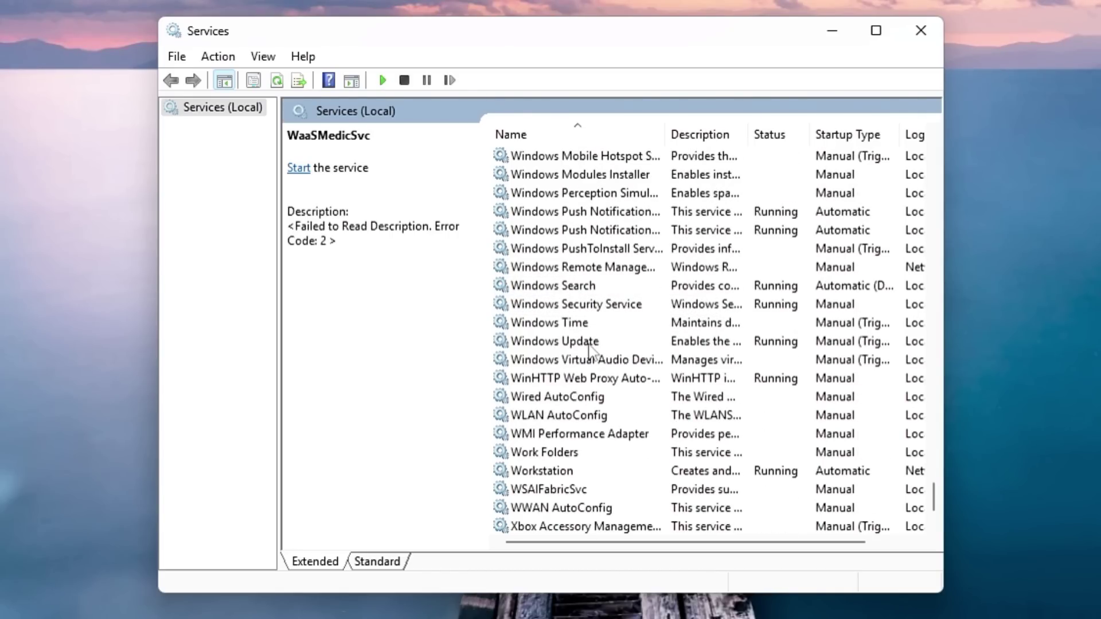
click(570, 285)
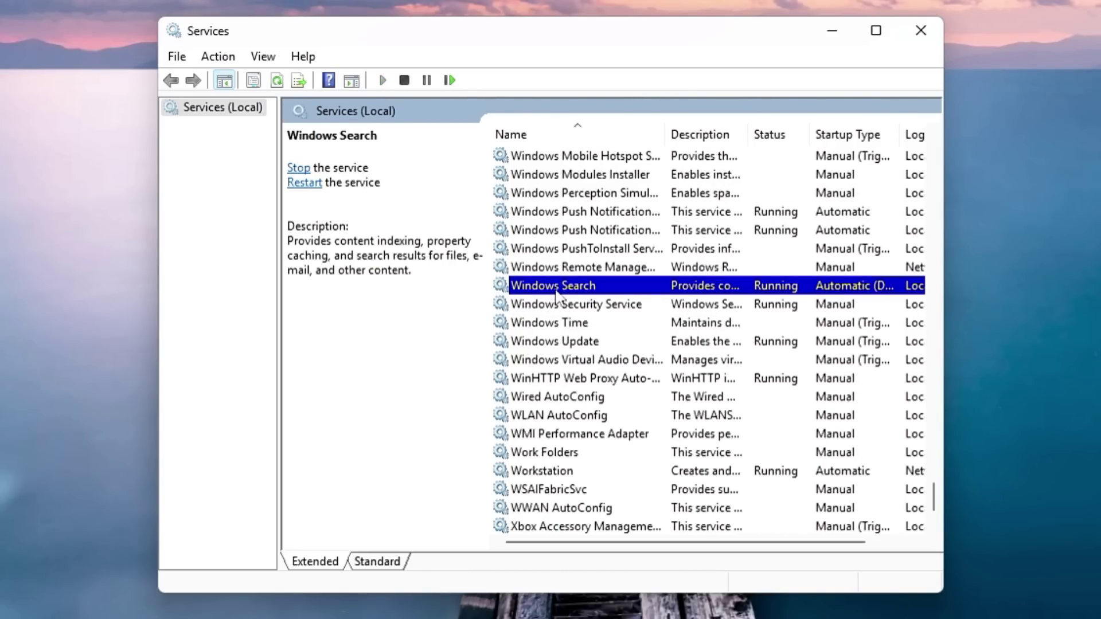
double_click(560, 287)
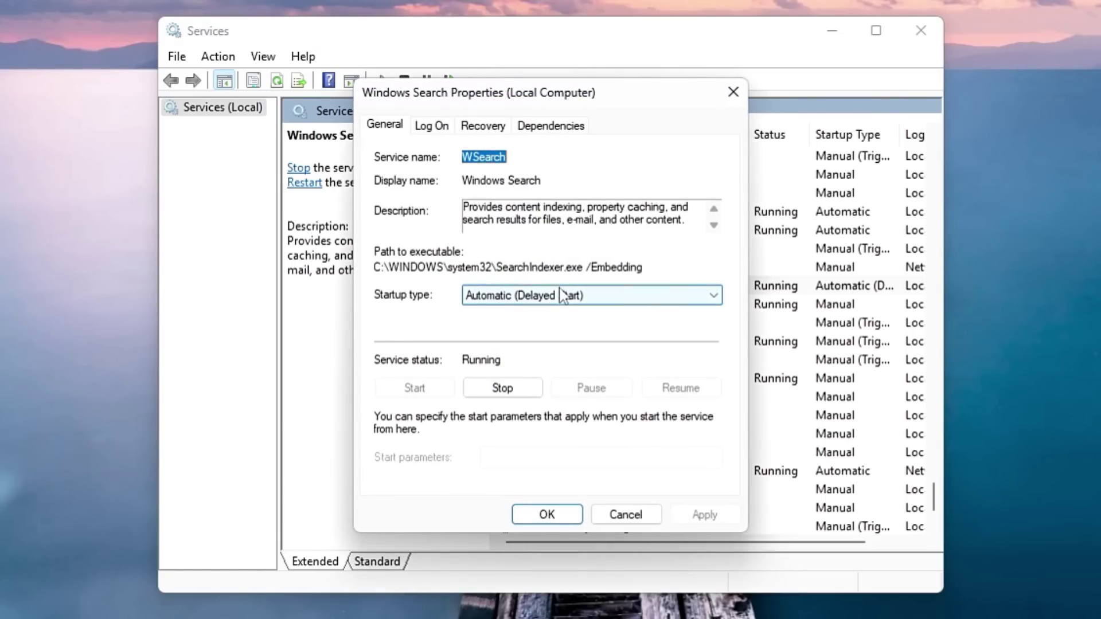
- Set the Windows Search startup type to Disabled, stop the service, and apply and confirm the changes
click(609, 296)
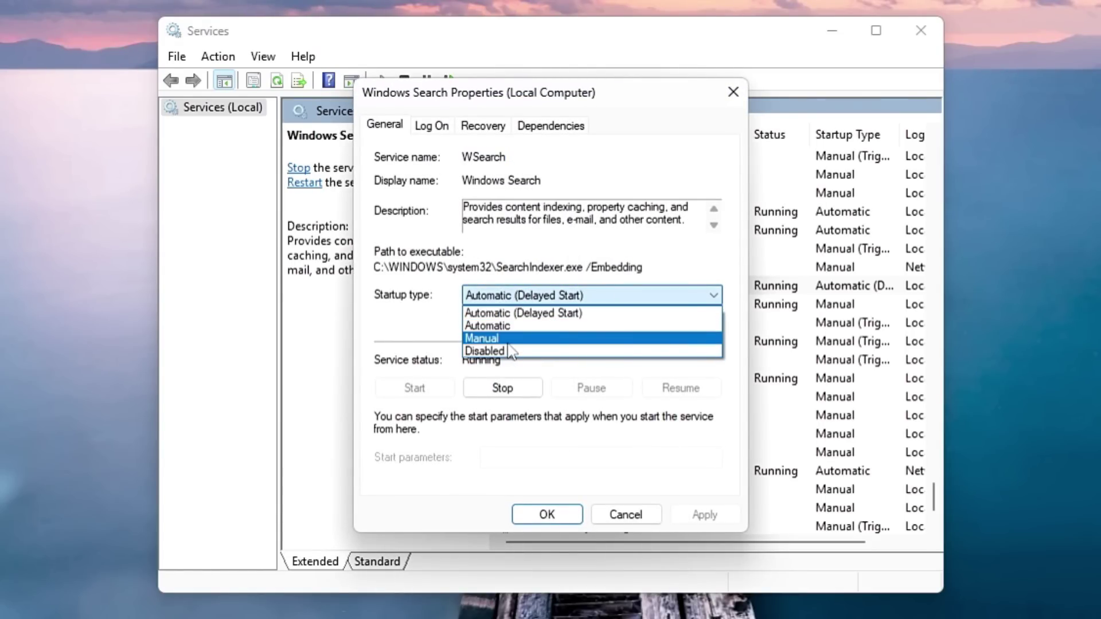
click(507, 351)
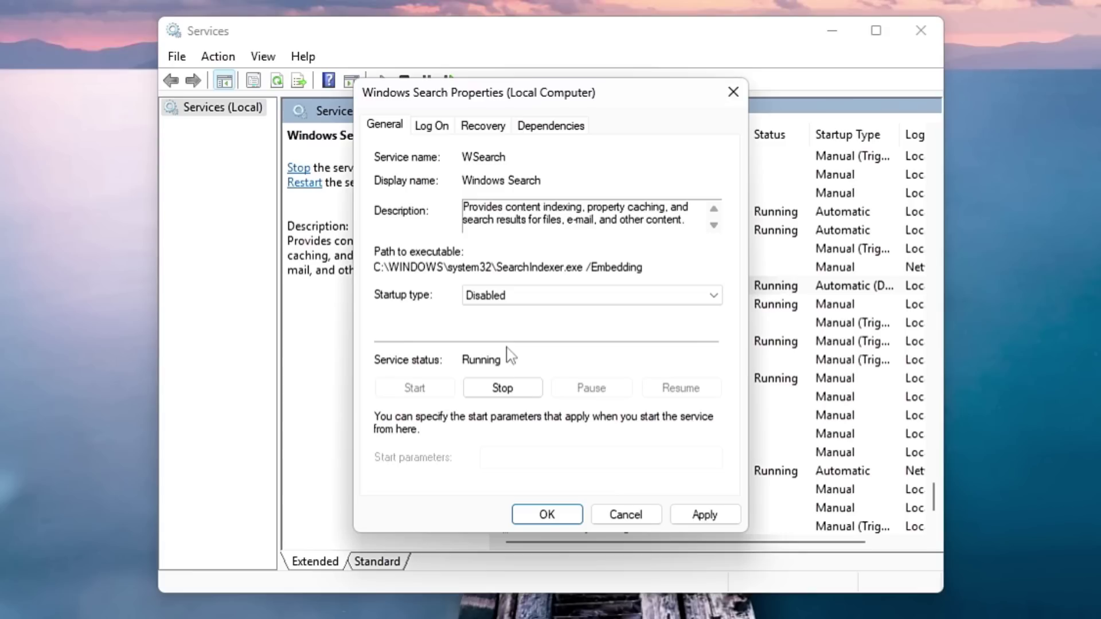
click(503, 390)
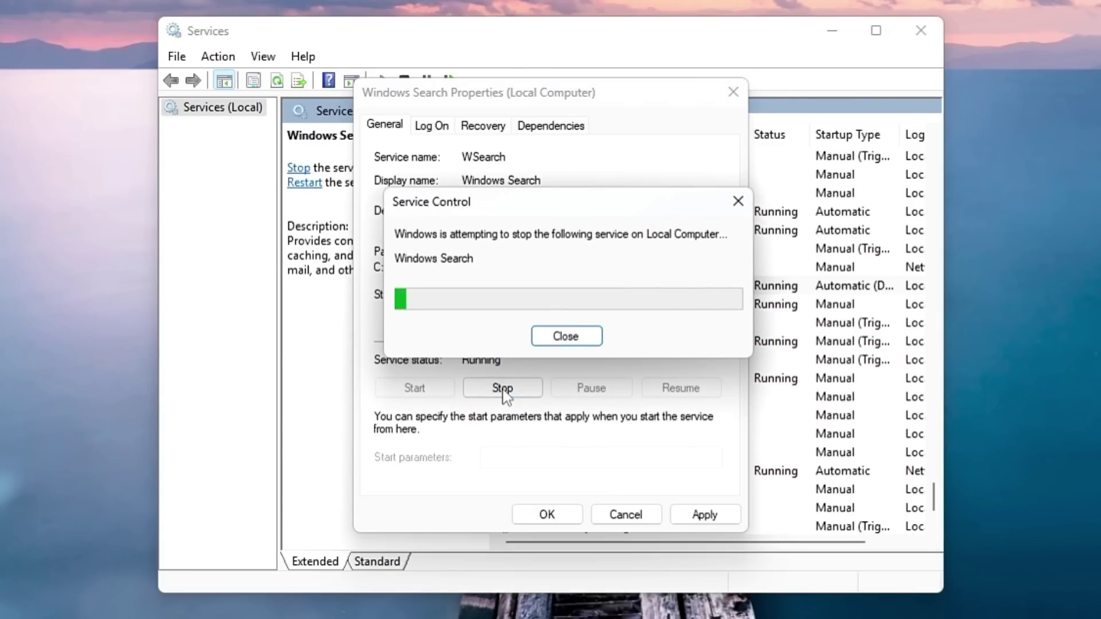
click(704, 515)
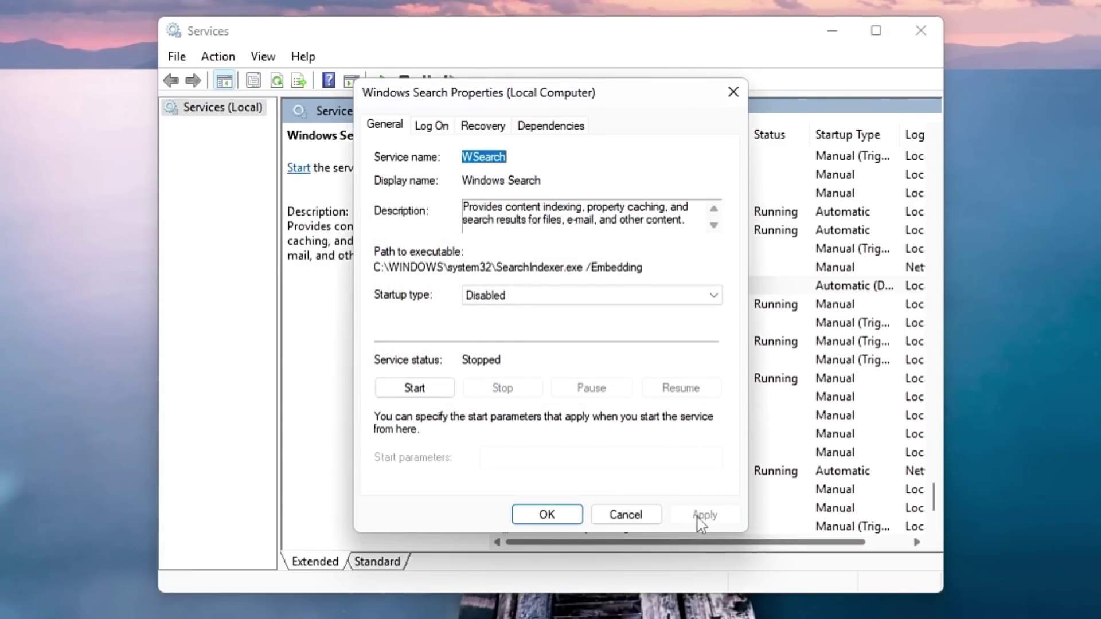
click(559, 516)
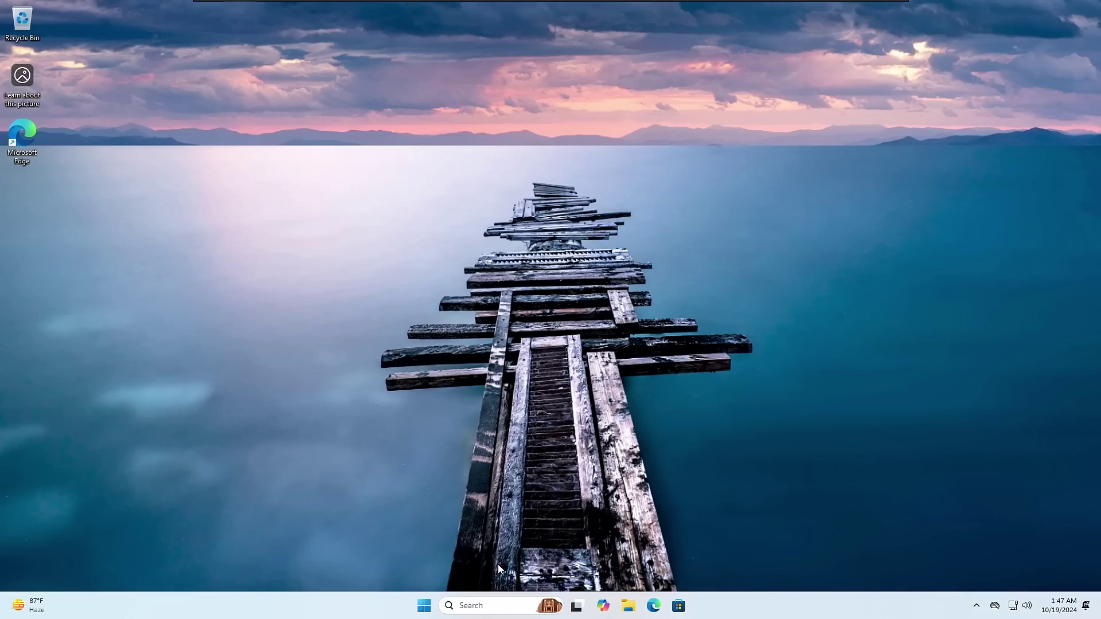
- Search Windows for sysdm.cpl and open System Properties
click(485, 607)
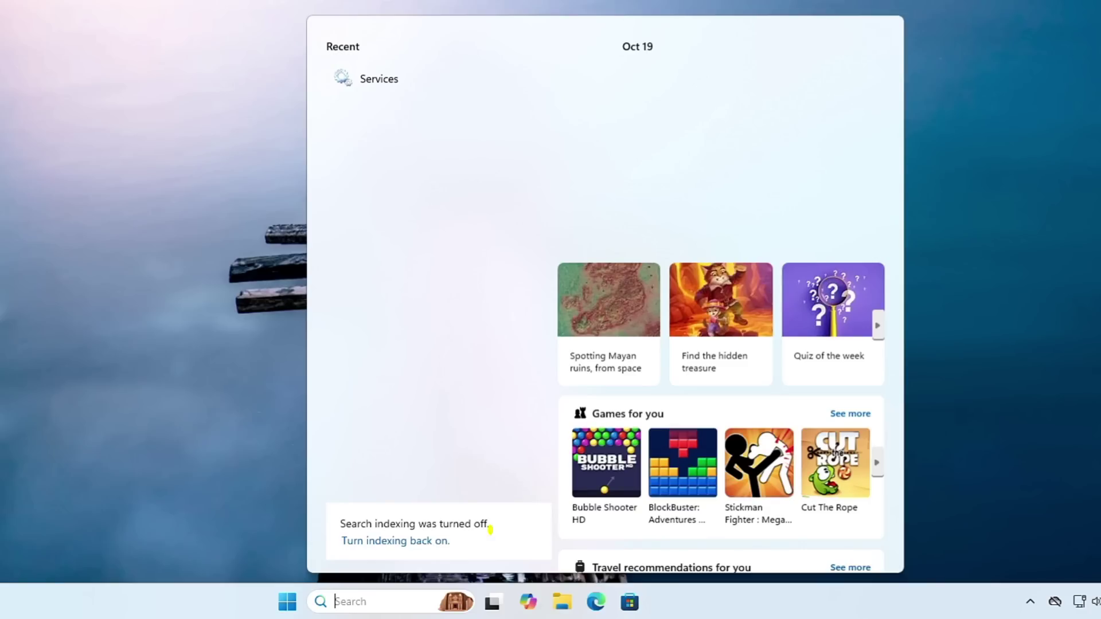
text(sysdm.cpl)
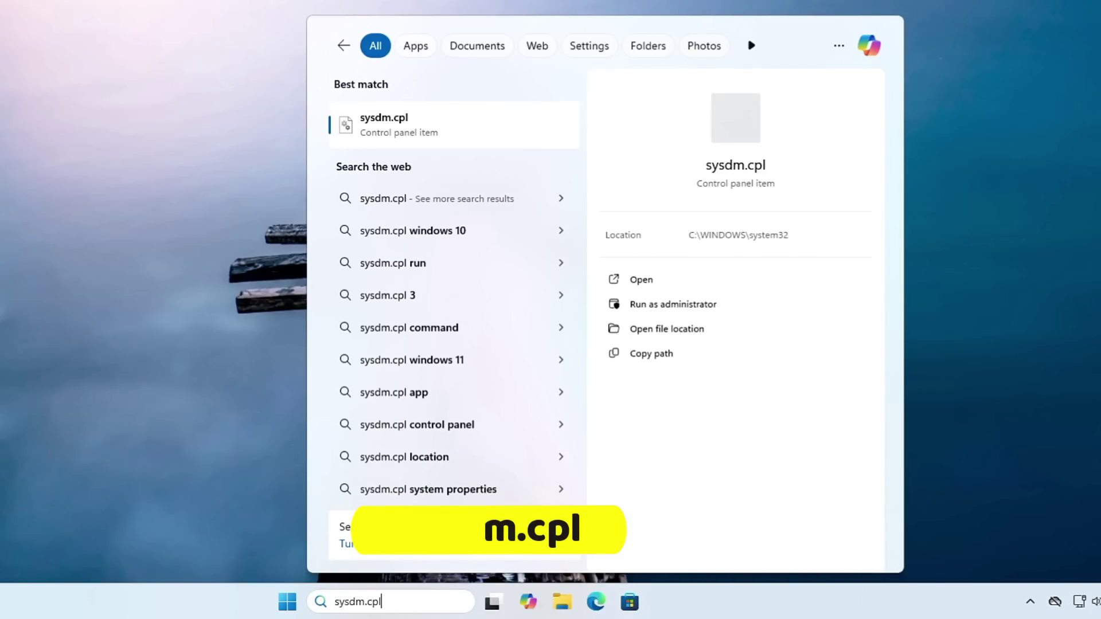
key(Return)
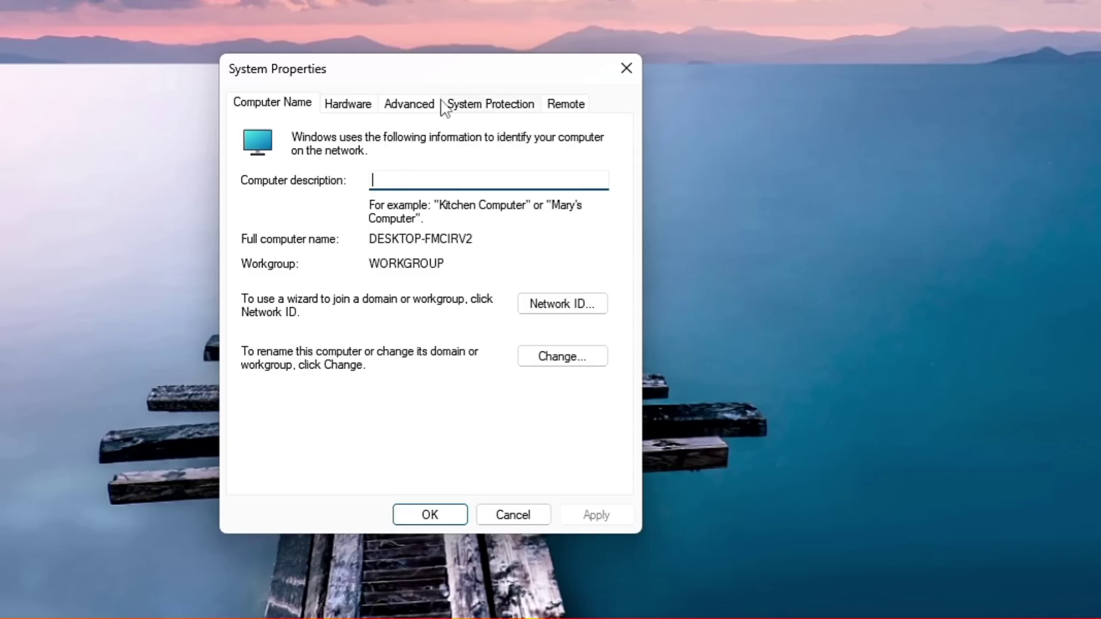
- Open the Virtual Memory settings from the advanced performance options
click(417, 110)
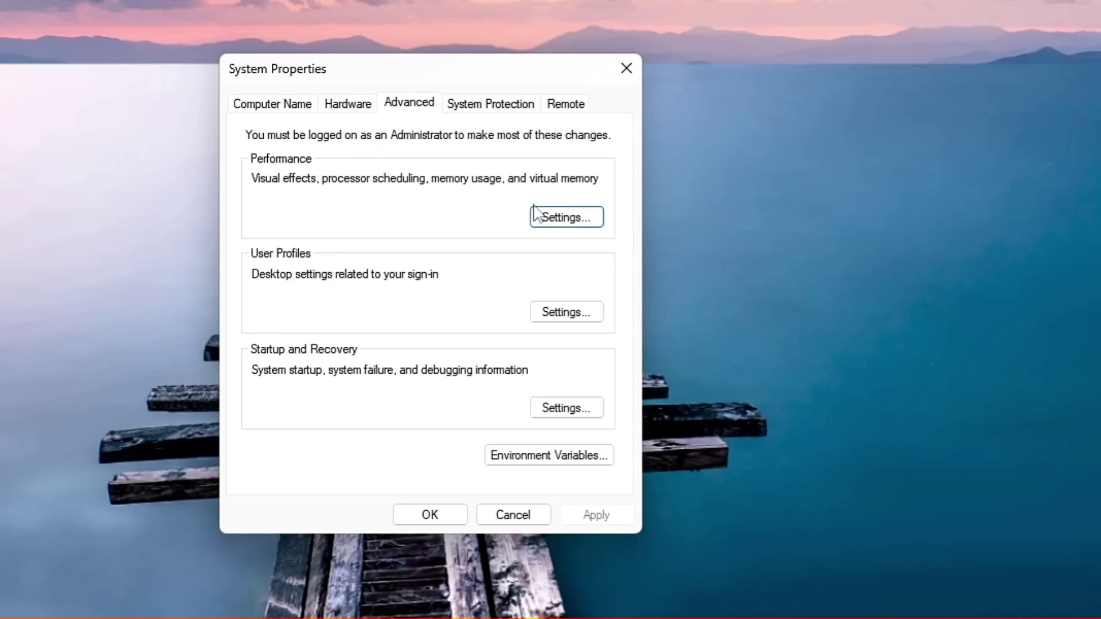
click(553, 221)
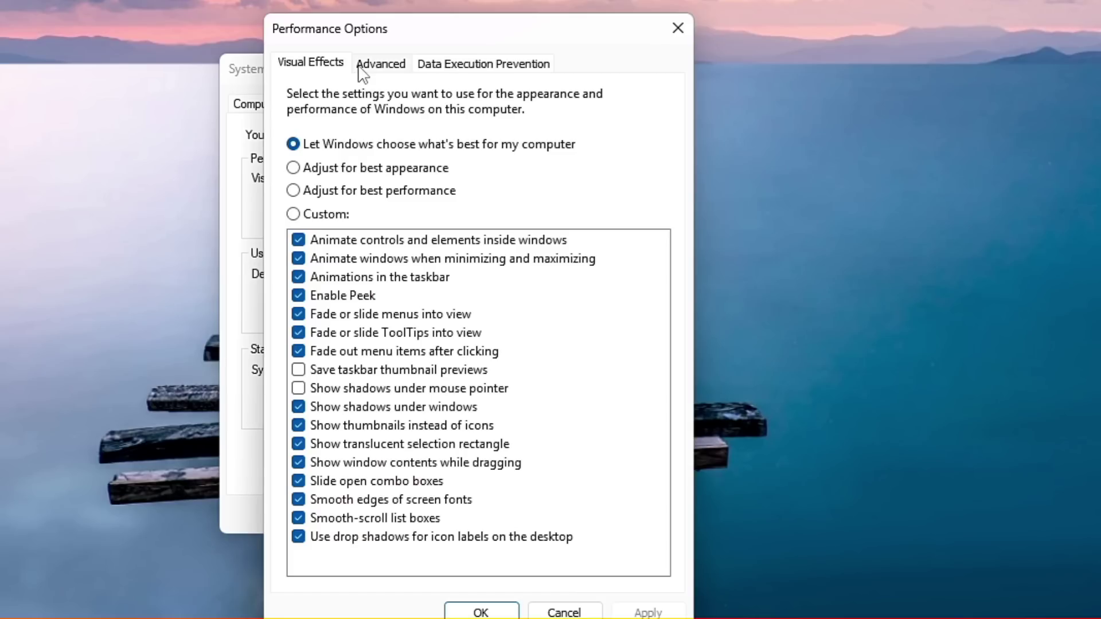
click(393, 71)
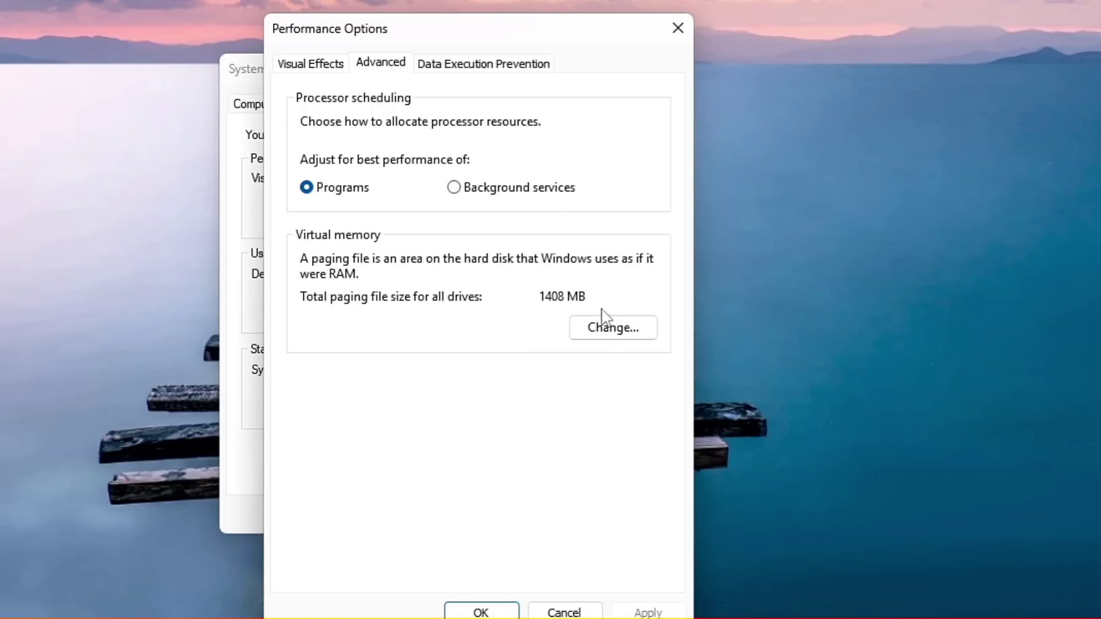
click(602, 337)
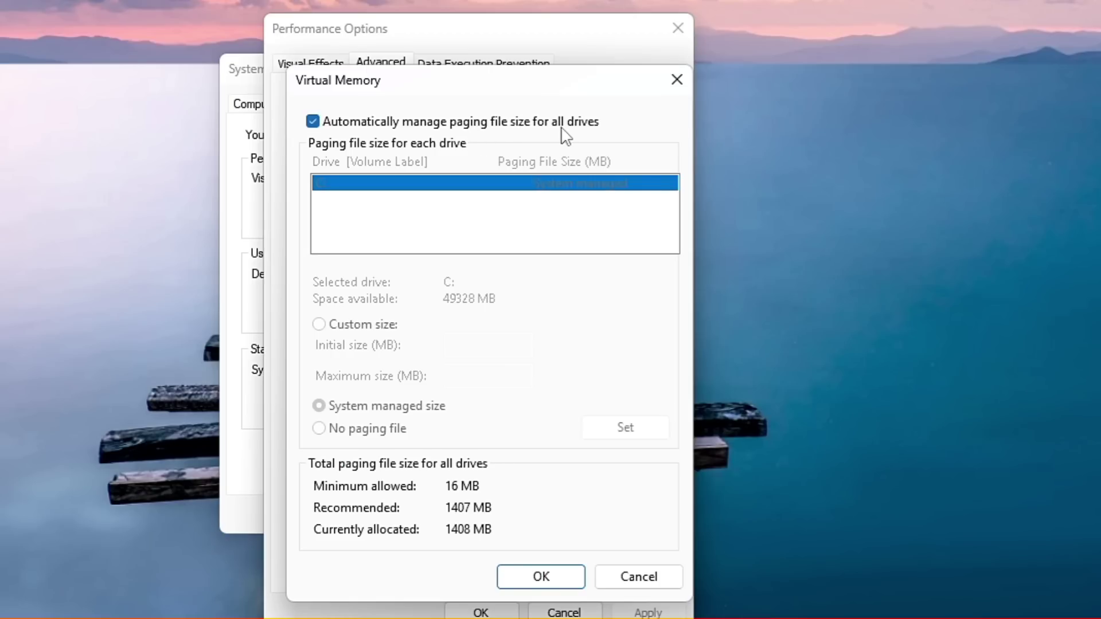
- Turn off automatic paging file management for all drives and choose a custom size for drive C:
click(313, 121)
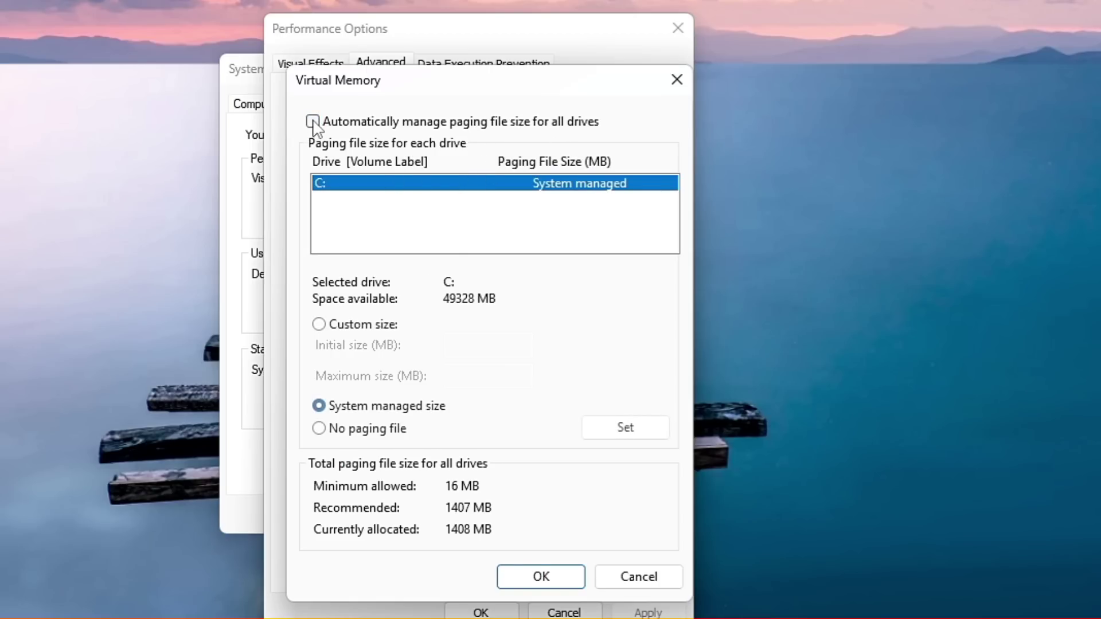
click(319, 324)
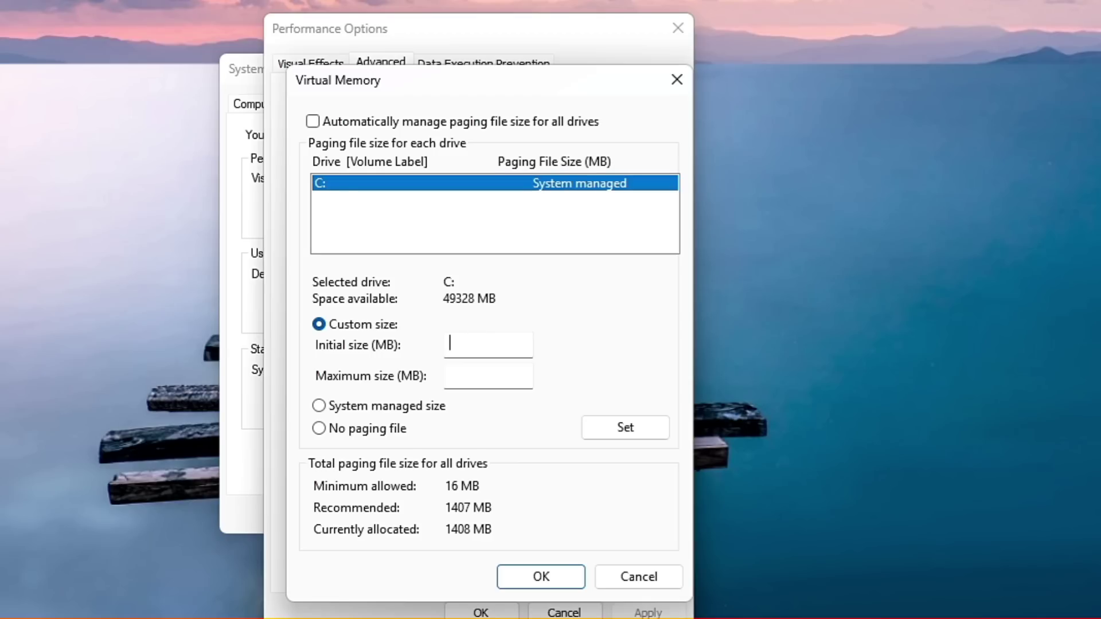
click(450, 345)
key(Tab)
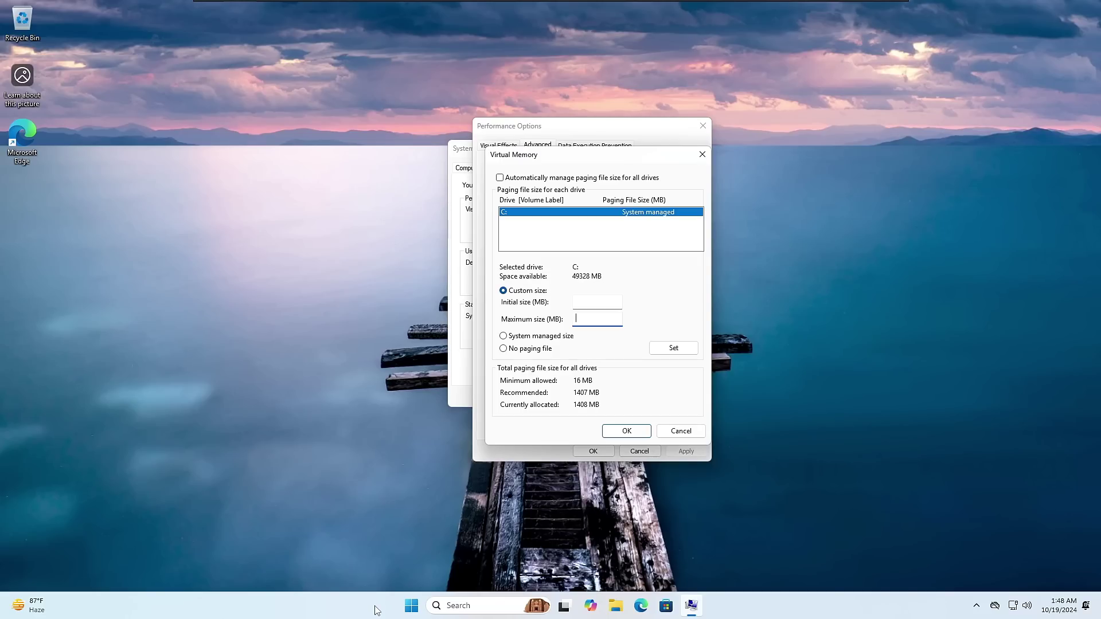
- Check the computer's total installed memory in Task Manager's performance view, and close Task Manager
right_click(378, 609)
click(417, 563)
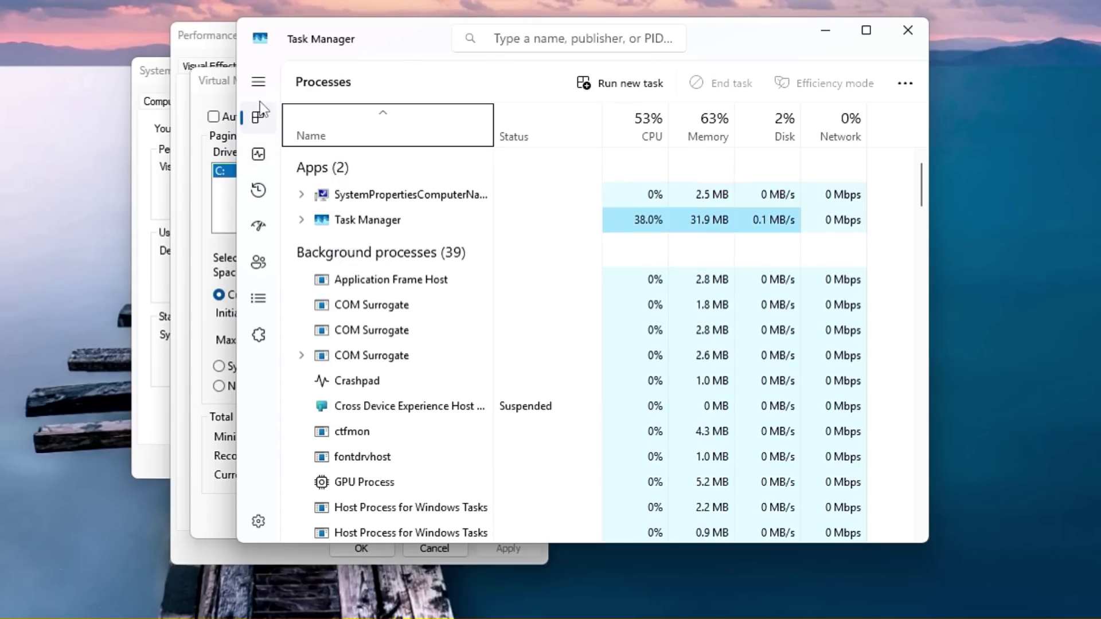
click(258, 155)
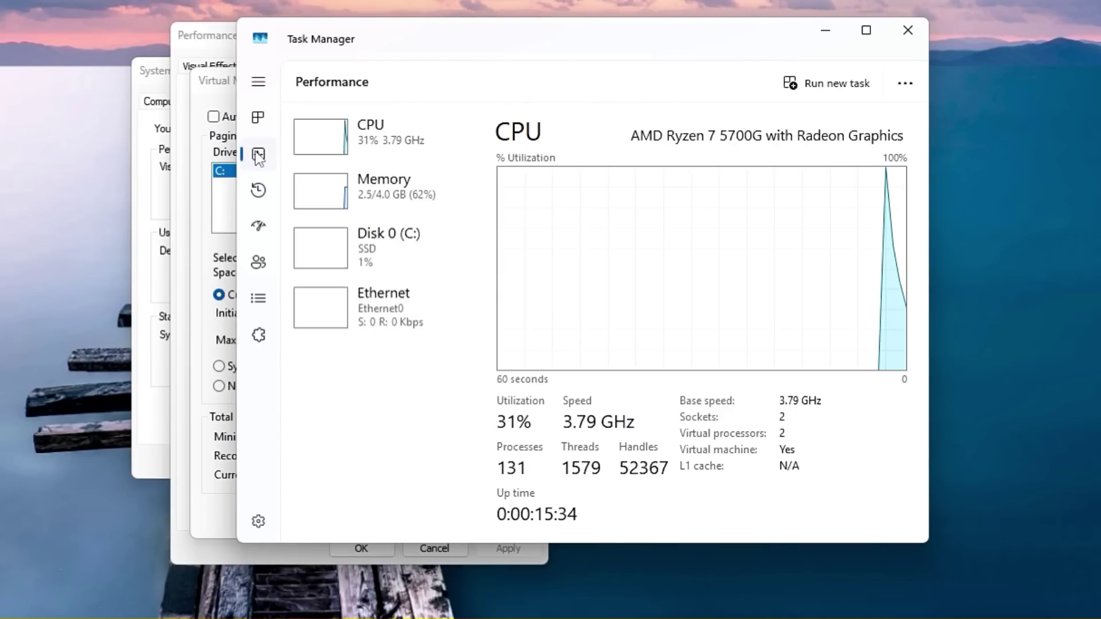
click(394, 197)
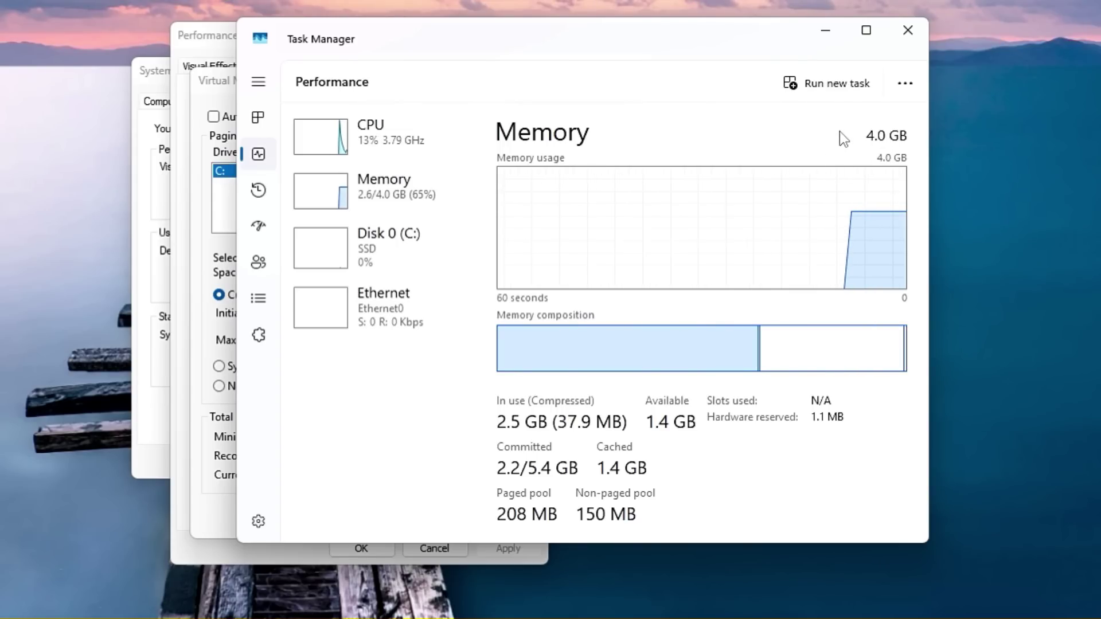
key(alt+F4)
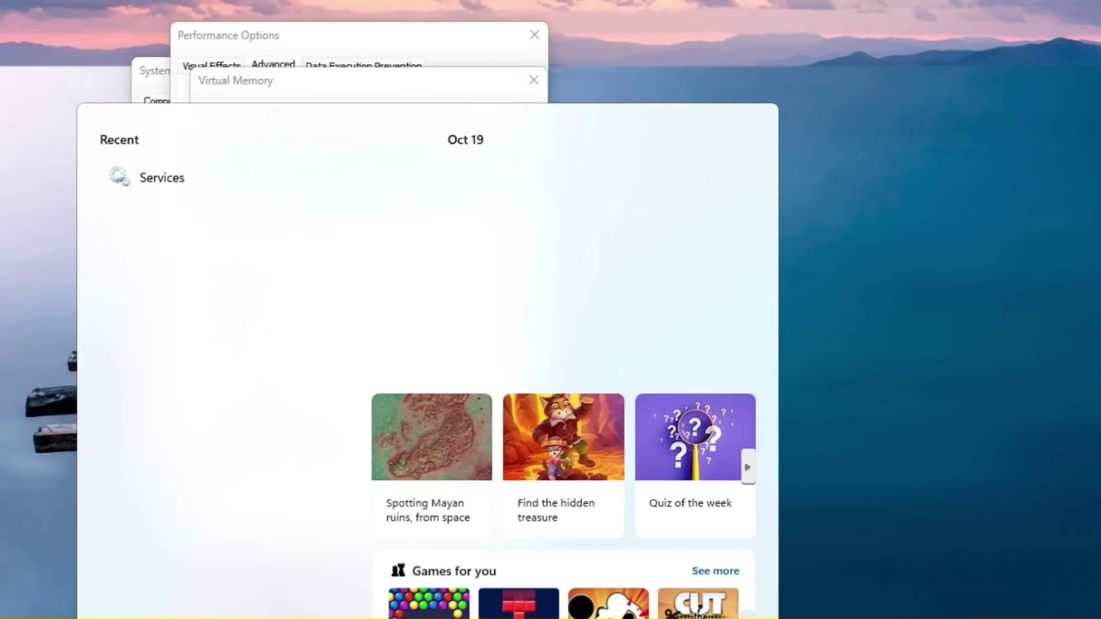
- Open Calculator and multiply 4 by 1024 to convert the memory size from gigabytes to megabytes
text(calculator)
key(Return)
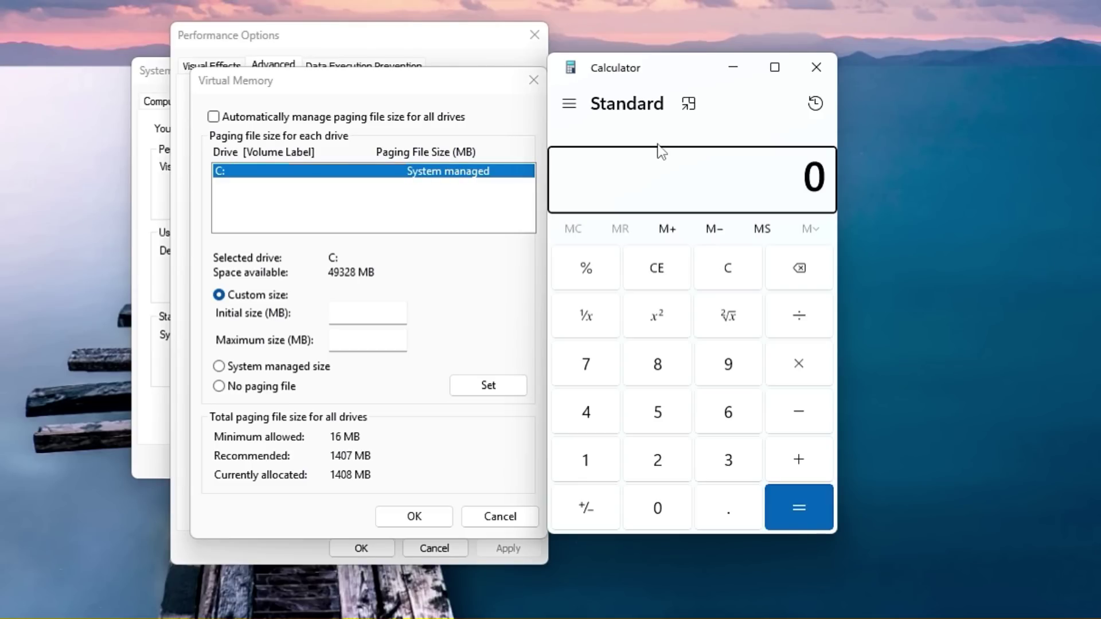
click(591, 419)
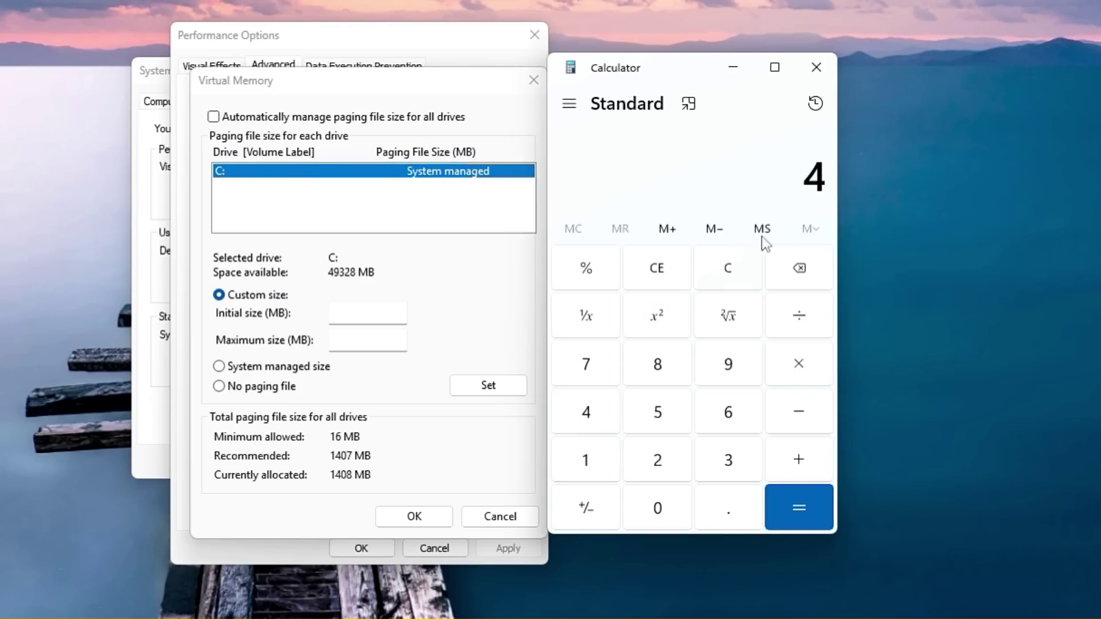
click(790, 373)
click(599, 473)
click(662, 496)
click(630, 450)
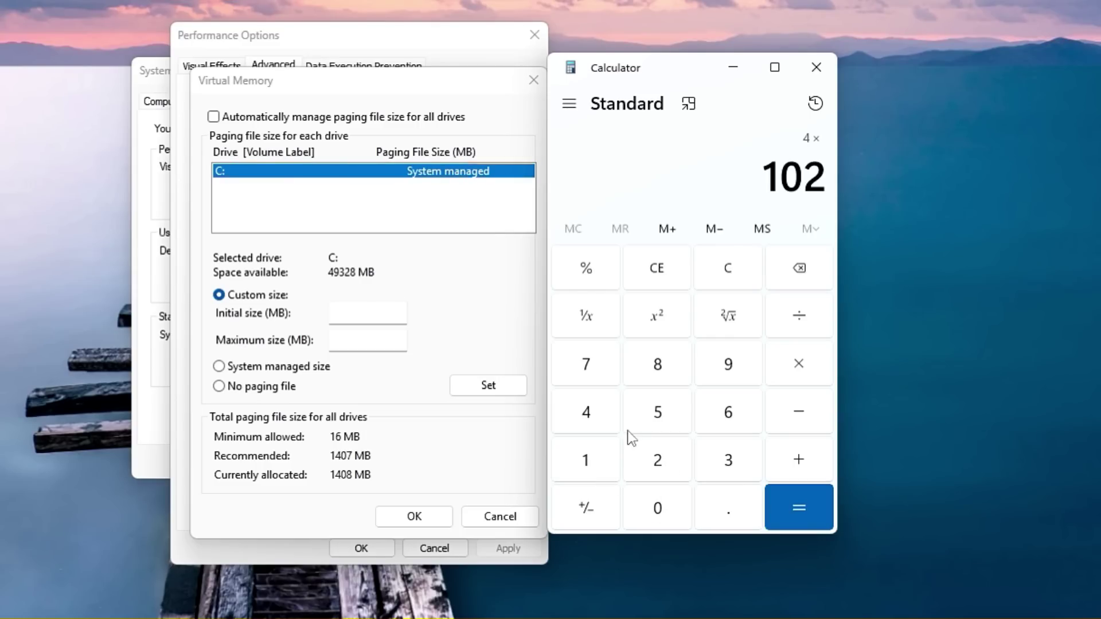
click(606, 418)
click(789, 500)
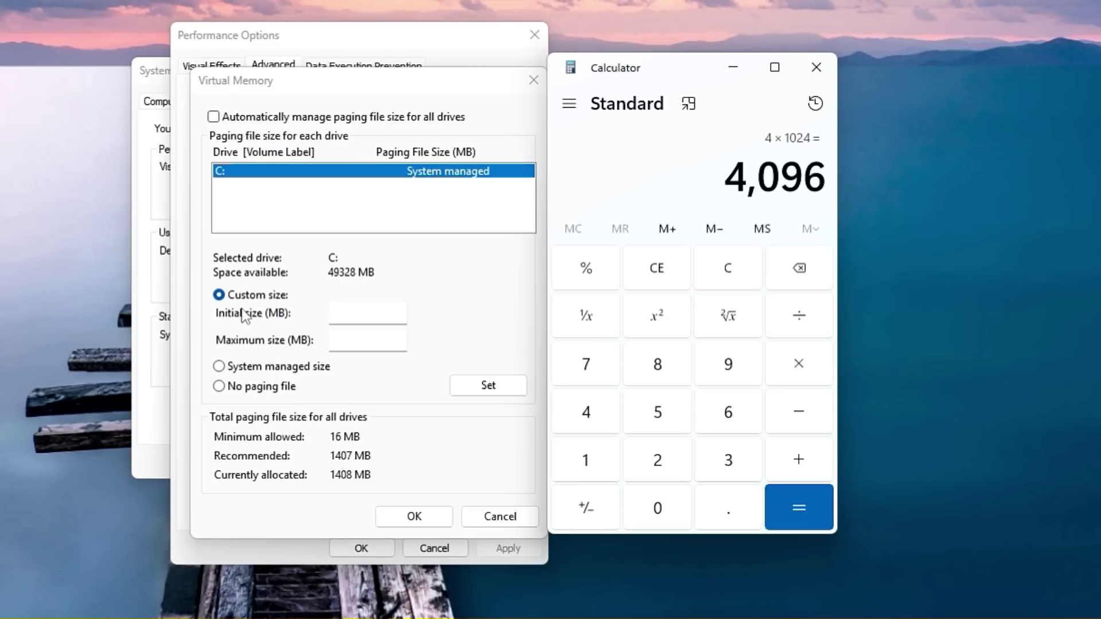
- Multiply the calculated memory size by 1.5 in Calculator and set drive C:'s initial paging file size to 6100 MB
click(797, 359)
click(600, 458)
click(706, 493)
key(5)
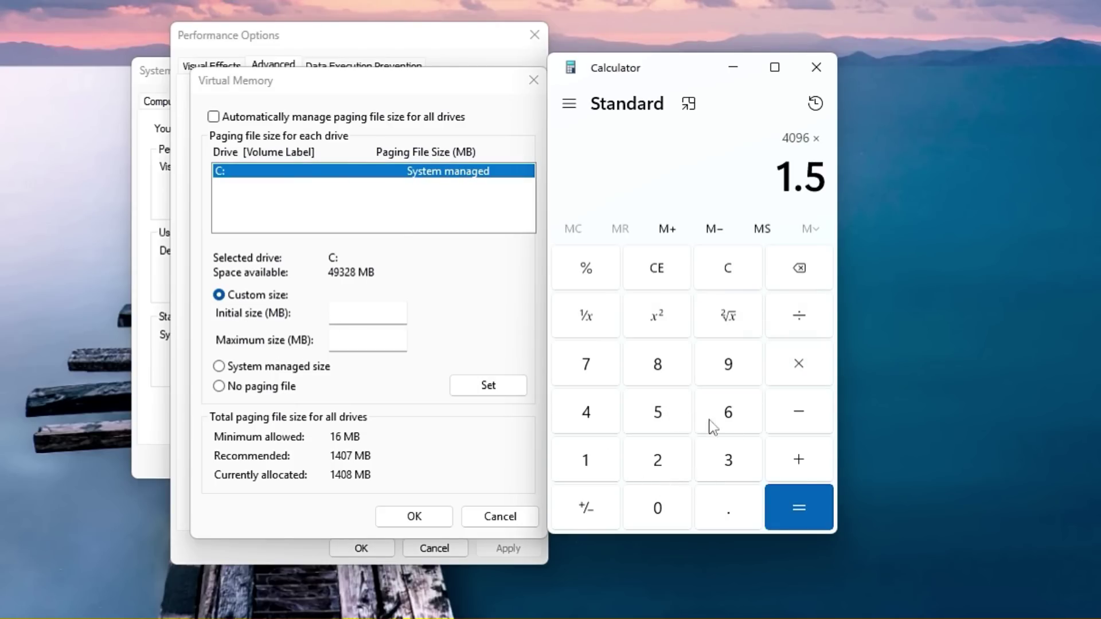
key(Return)
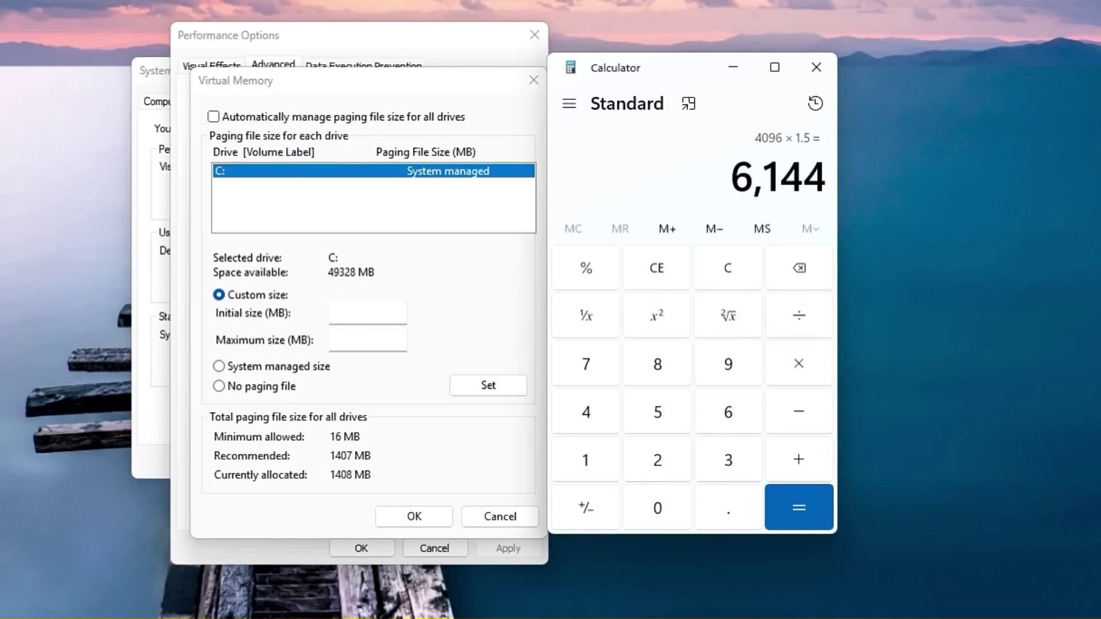
click(389, 313)
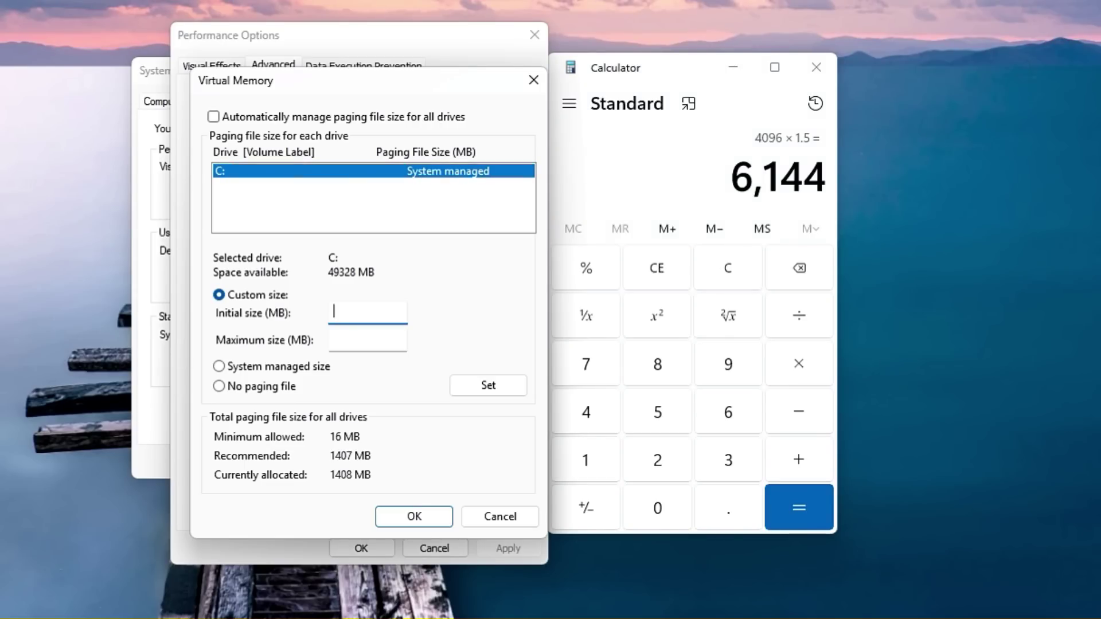
text(6100)
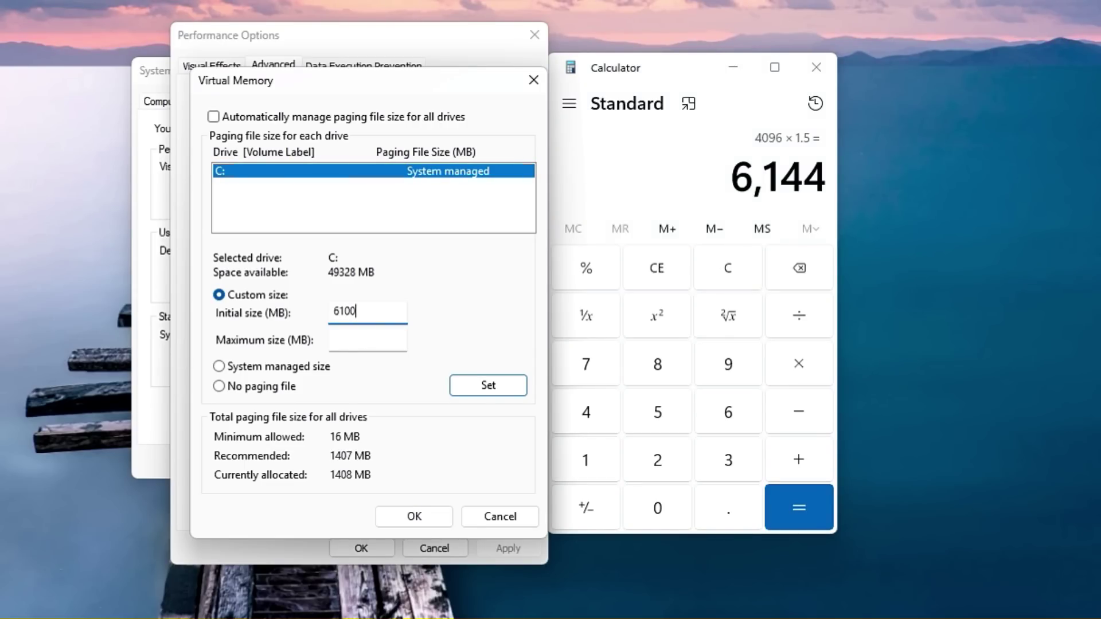
- Clear the previous calculation, multiply 4 by 1024 in Calculator, and multiply that result by 3
click(806, 281)
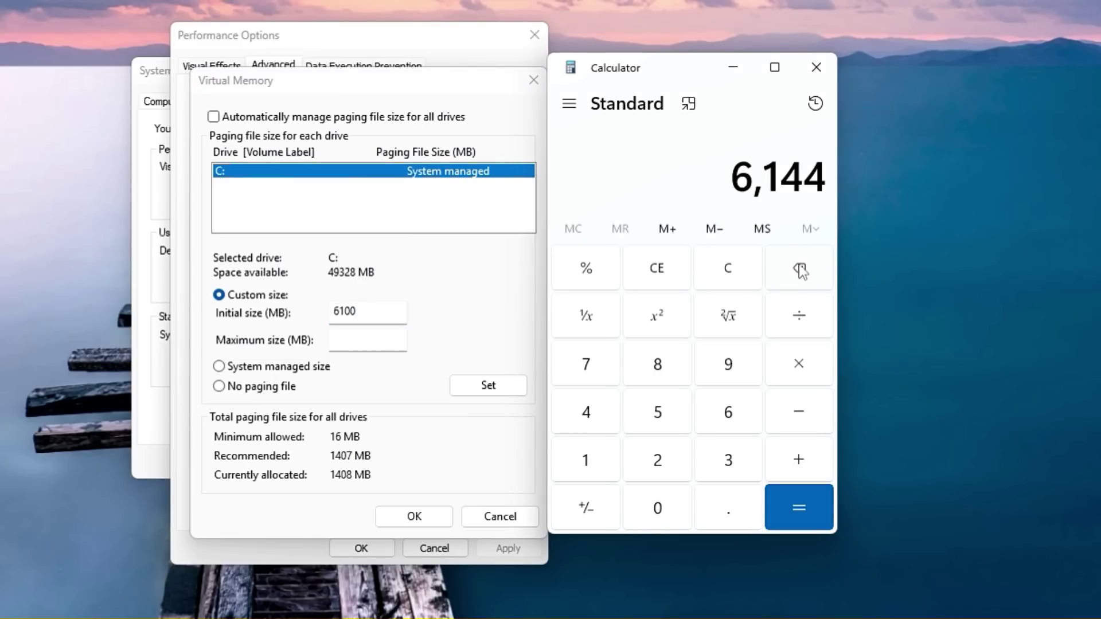
click(598, 433)
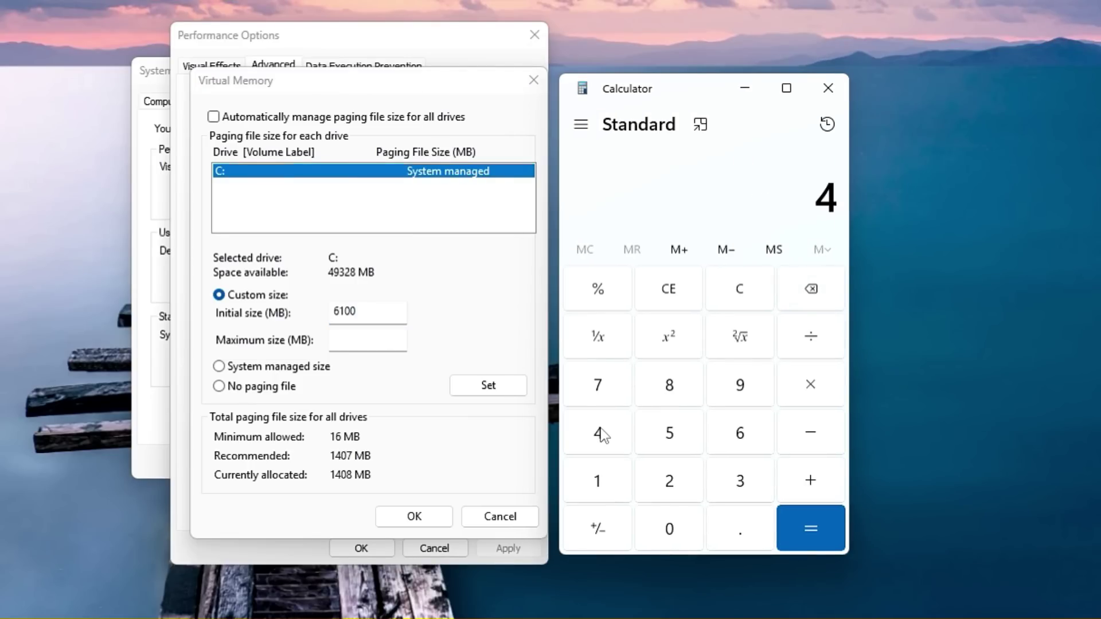
click(811, 388)
click(598, 478)
click(662, 528)
click(665, 473)
click(598, 433)
click(806, 513)
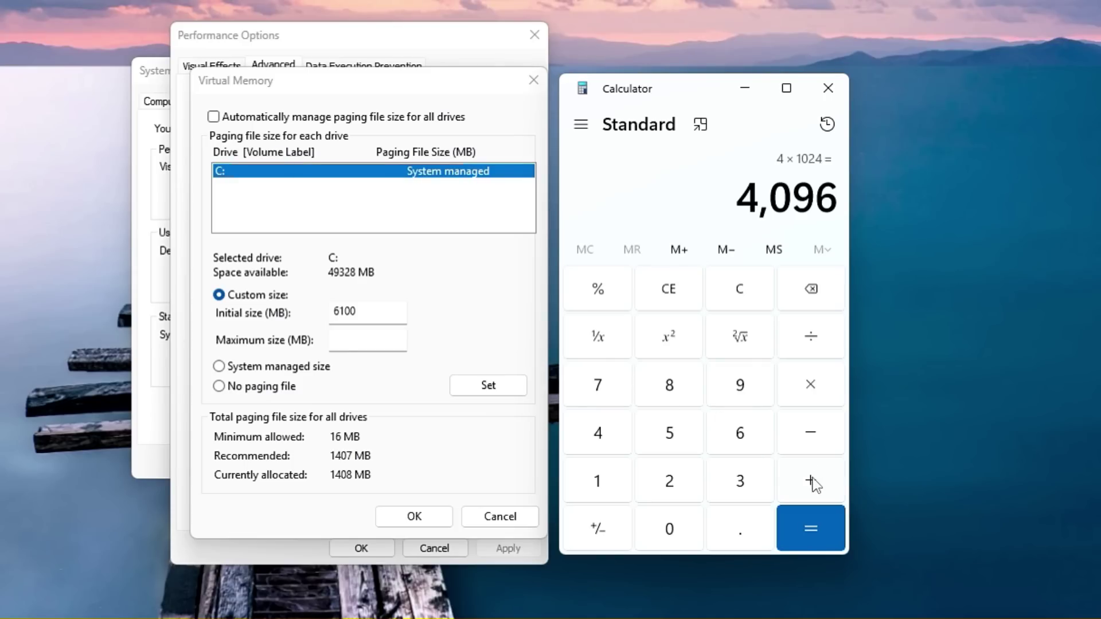
click(811, 397)
click(737, 479)
click(800, 519)
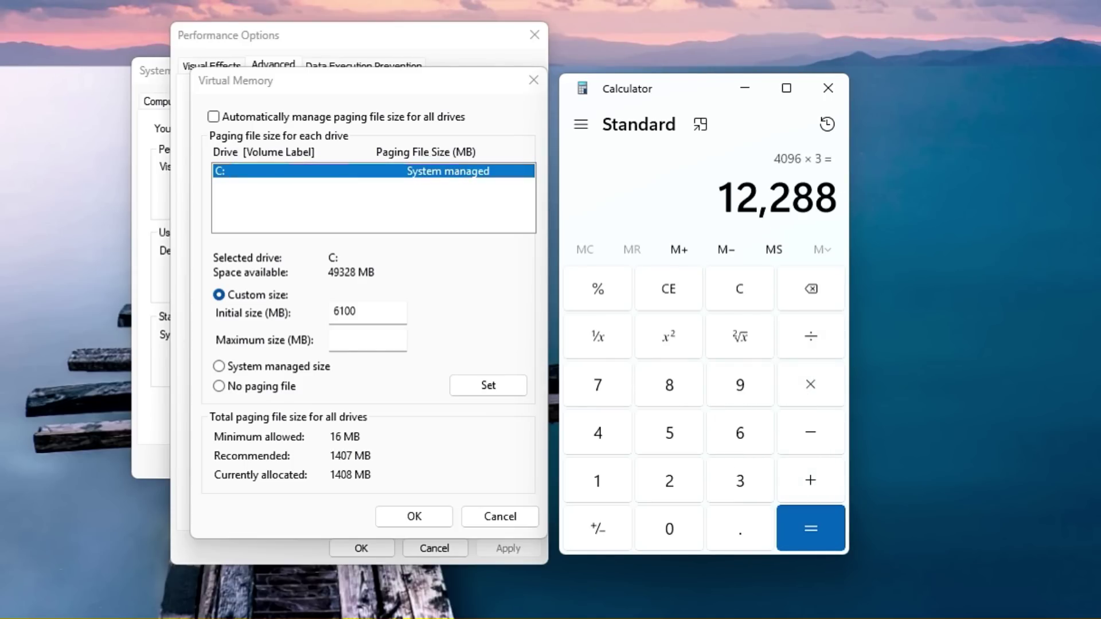
- Set drive C:'s maximum paging file size to 12000 MB, apply the custom size, and confirm all open system dialogs
click(367, 341)
text(1)
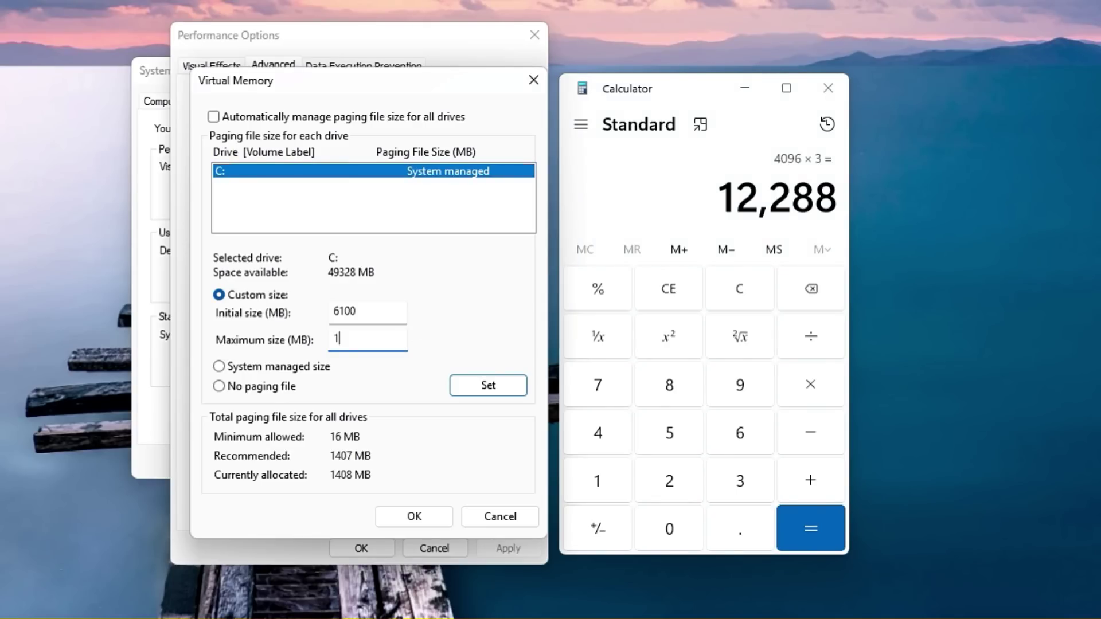
text(2000)
click(456, 390)
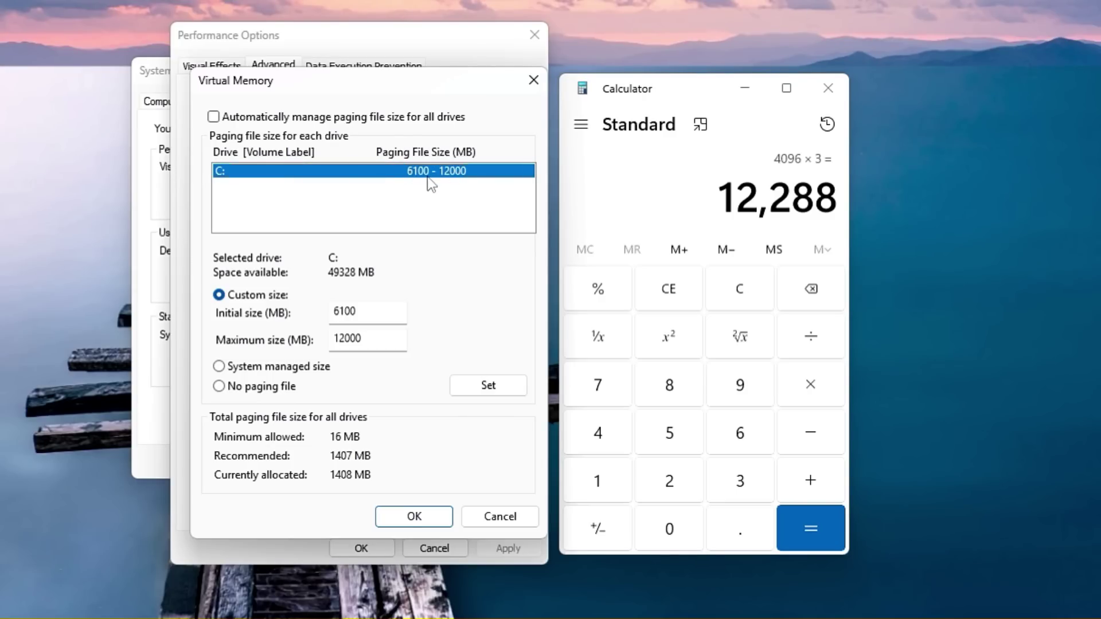
click(414, 516)
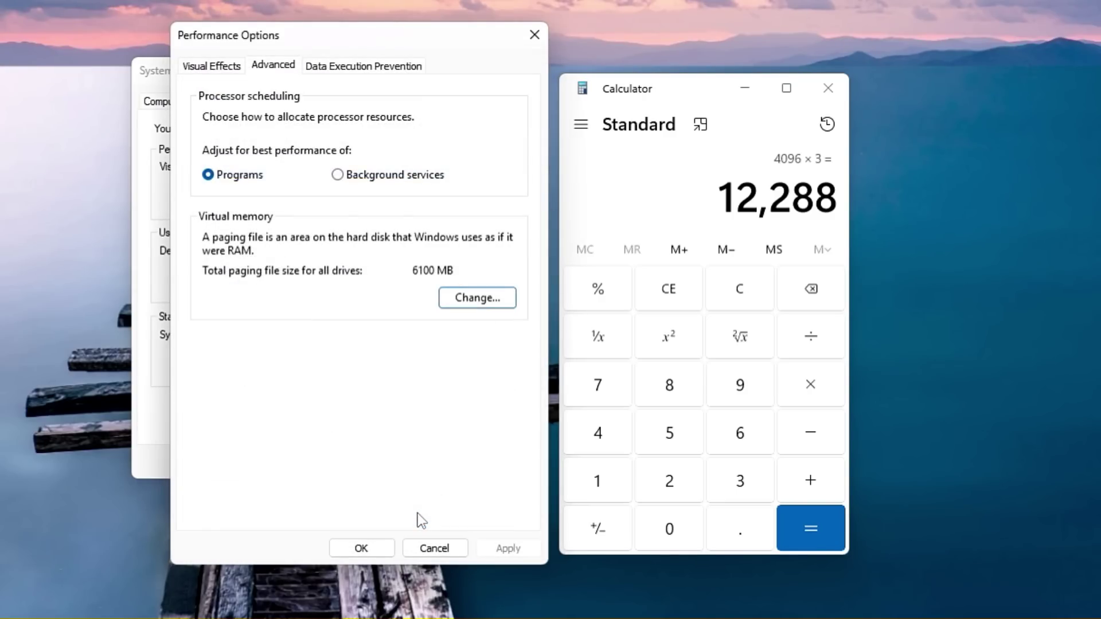
click(367, 545)
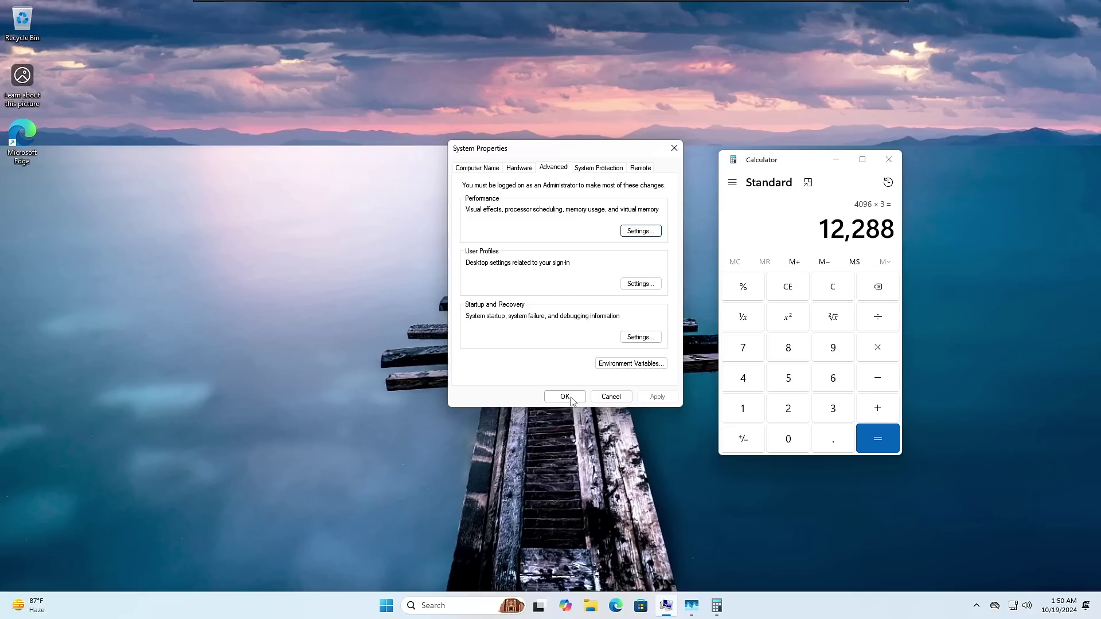
click(568, 396)
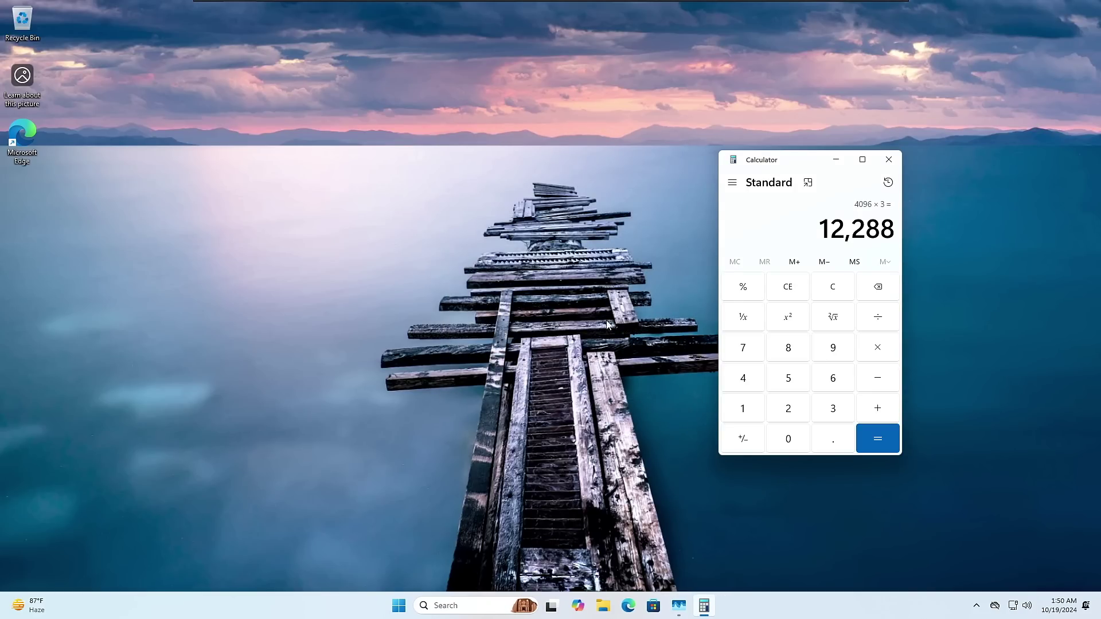
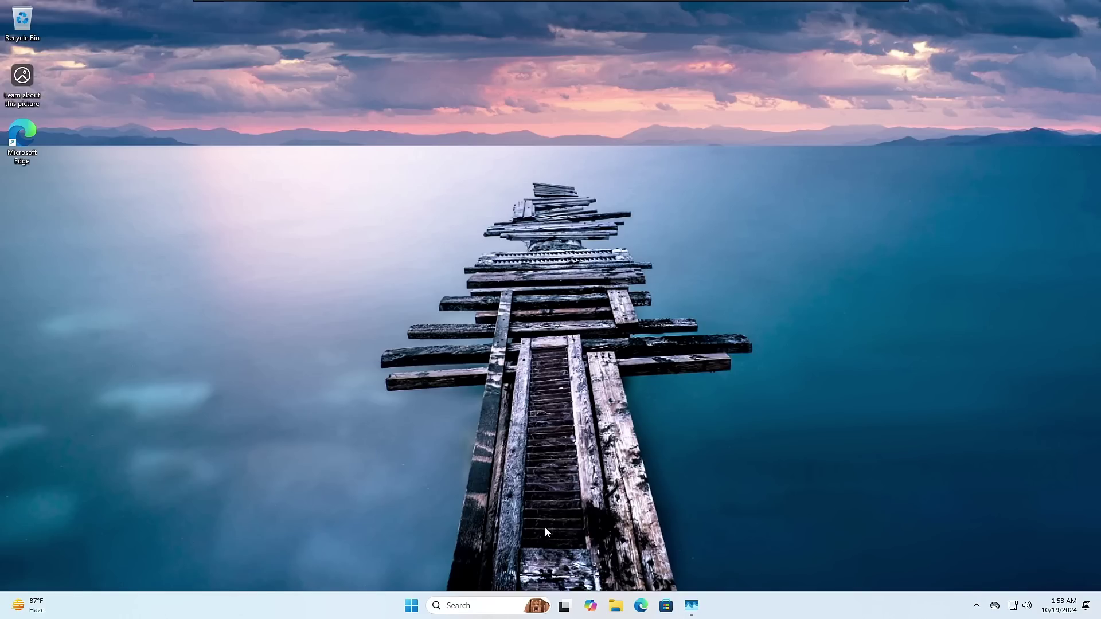
- Open System Properties by searching for sysdm.cpl and bring up the advanced Performance settings
click(459, 606)
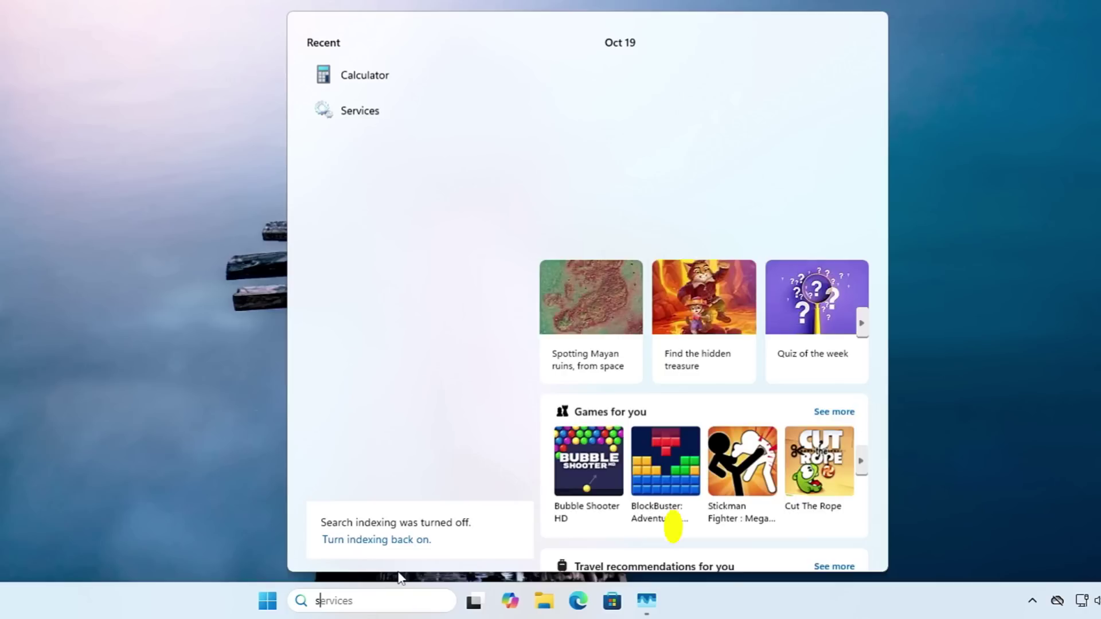
text(sysdm.cpl)
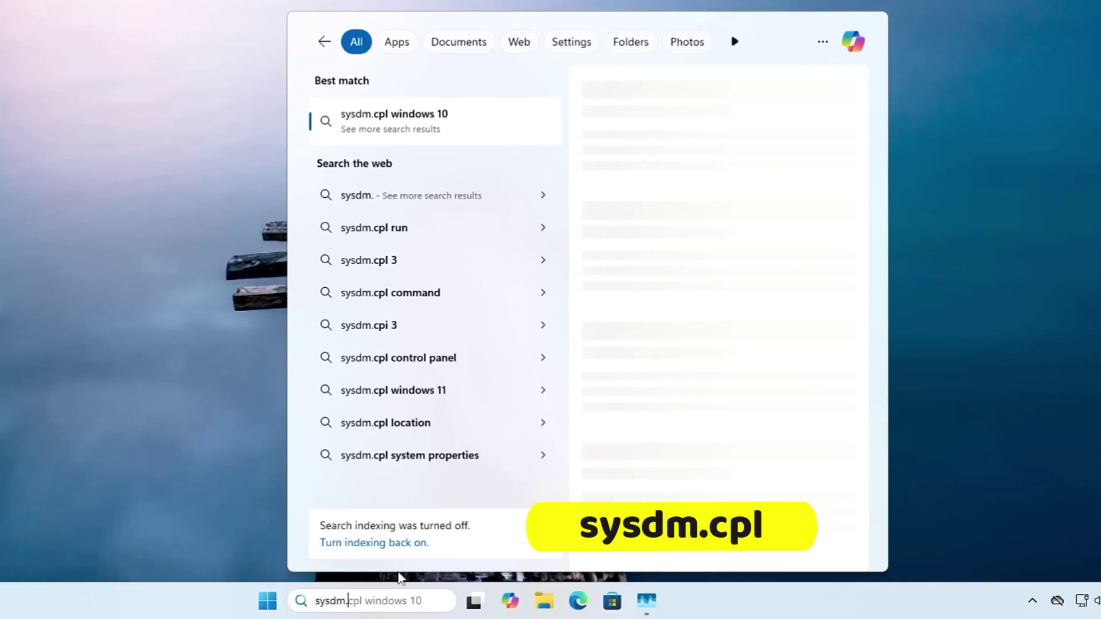
key(Return)
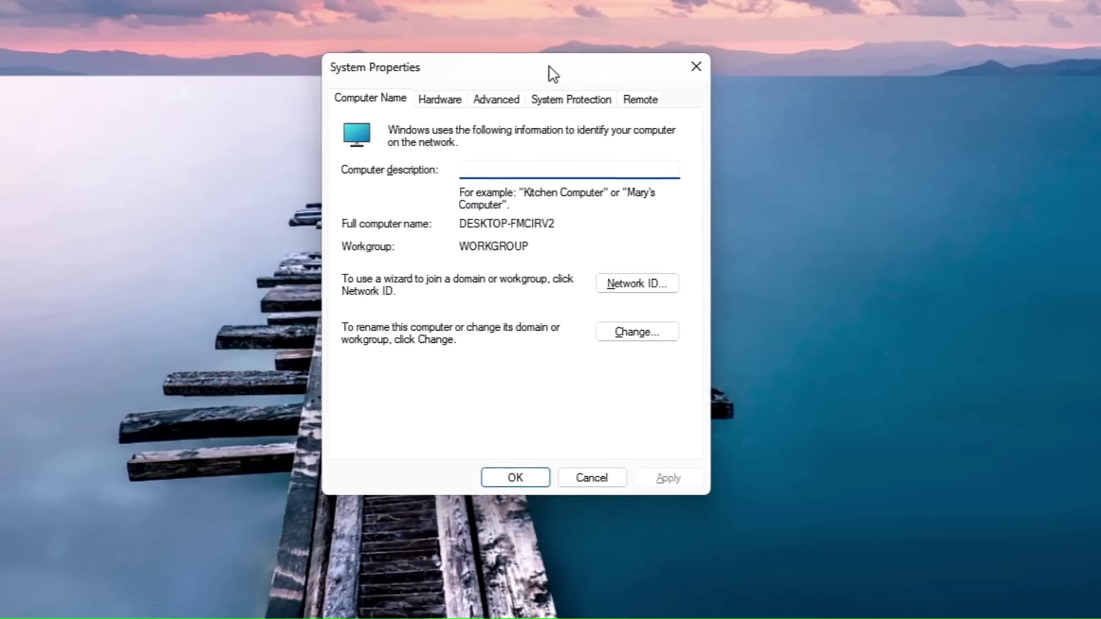
click(471, 98)
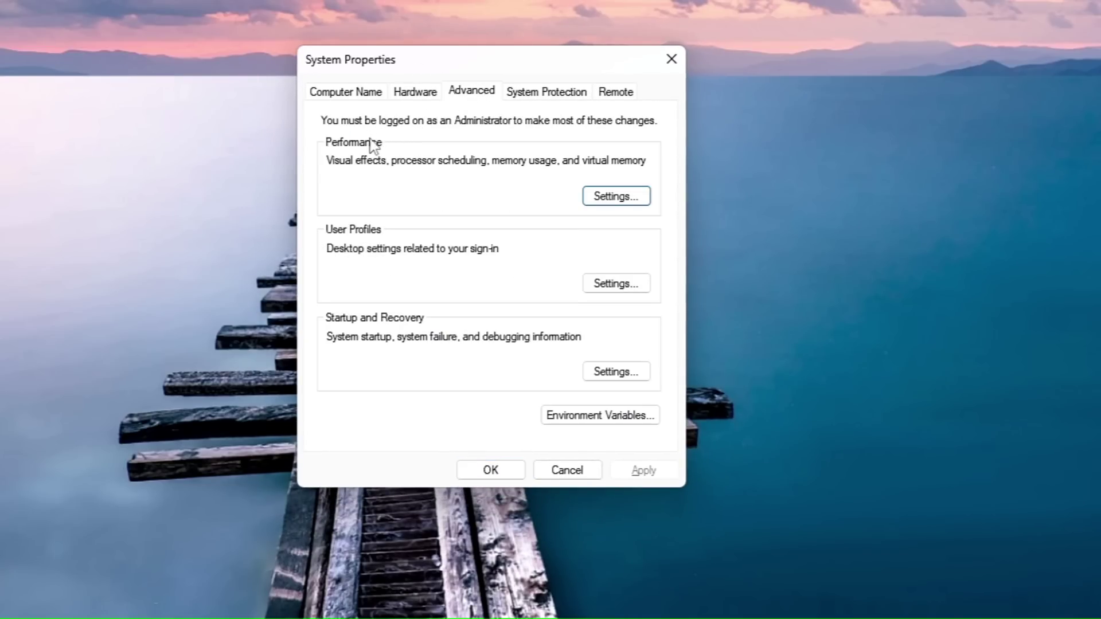
click(617, 201)
drag(520, 145, 493, 54)
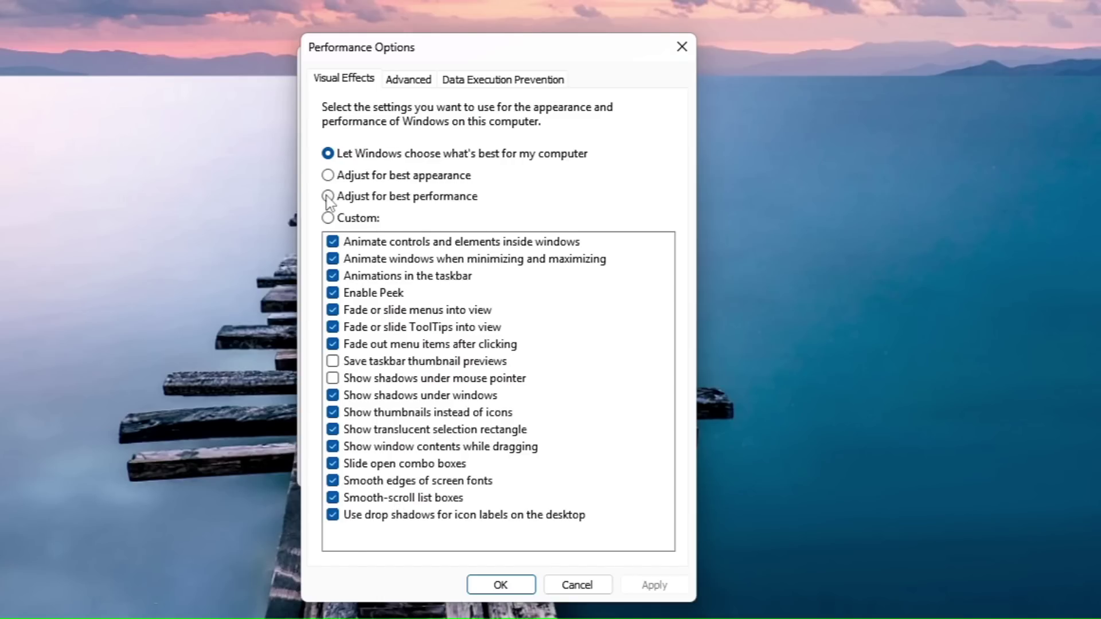
- Adjust visual effects for best performance, keeping only window minimize/maximize animation, thumbnails instead of icons, and smooth font edges, and apply
click(374, 199)
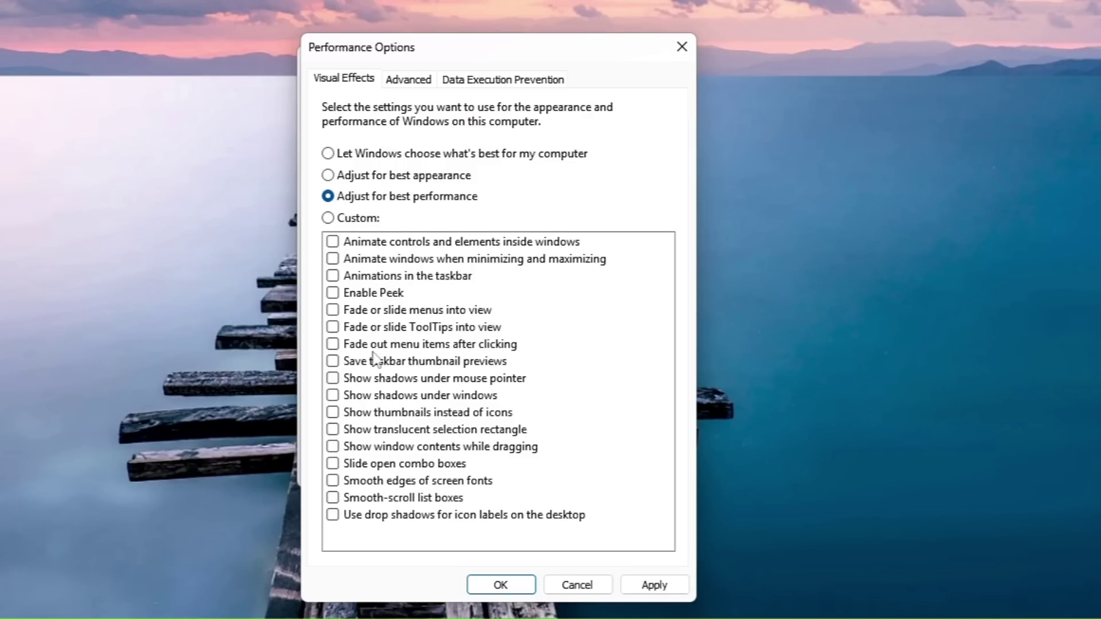
click(404, 261)
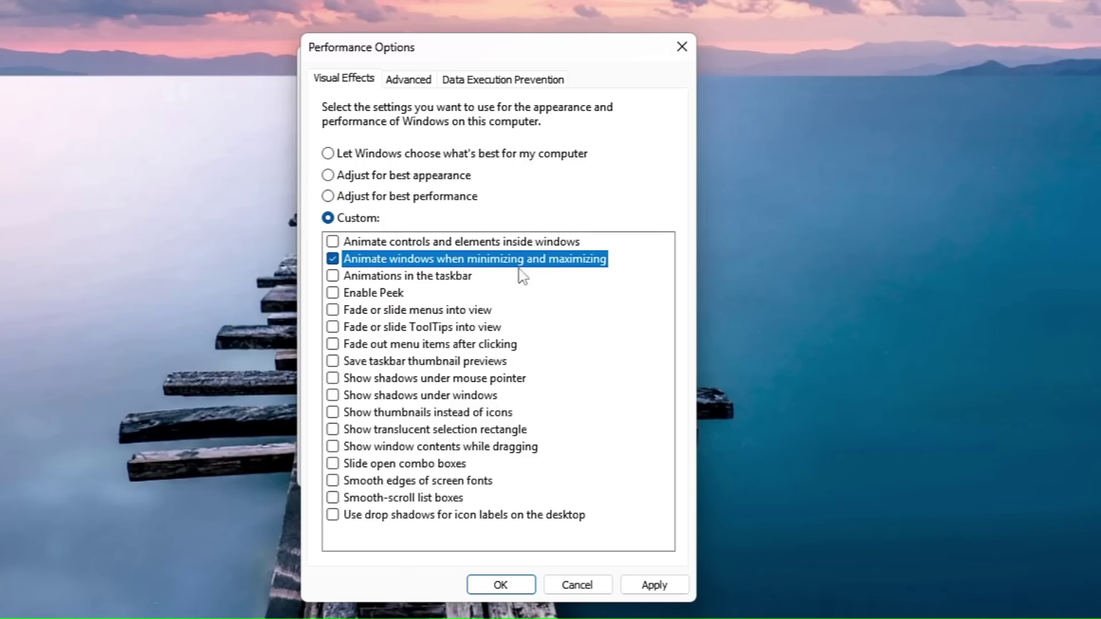
click(408, 413)
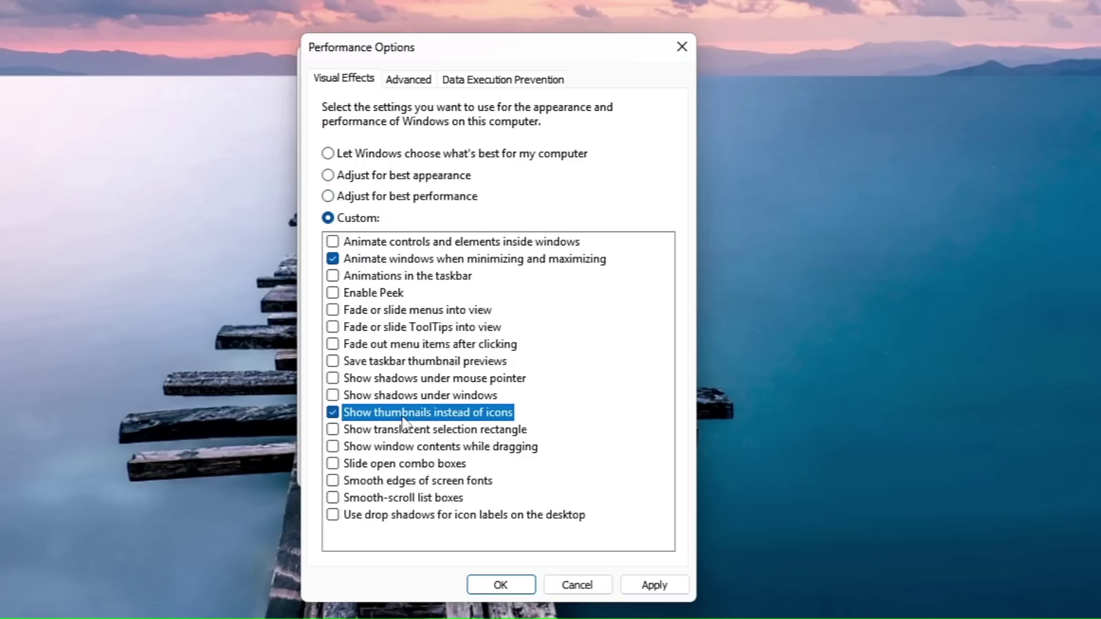
click(386, 482)
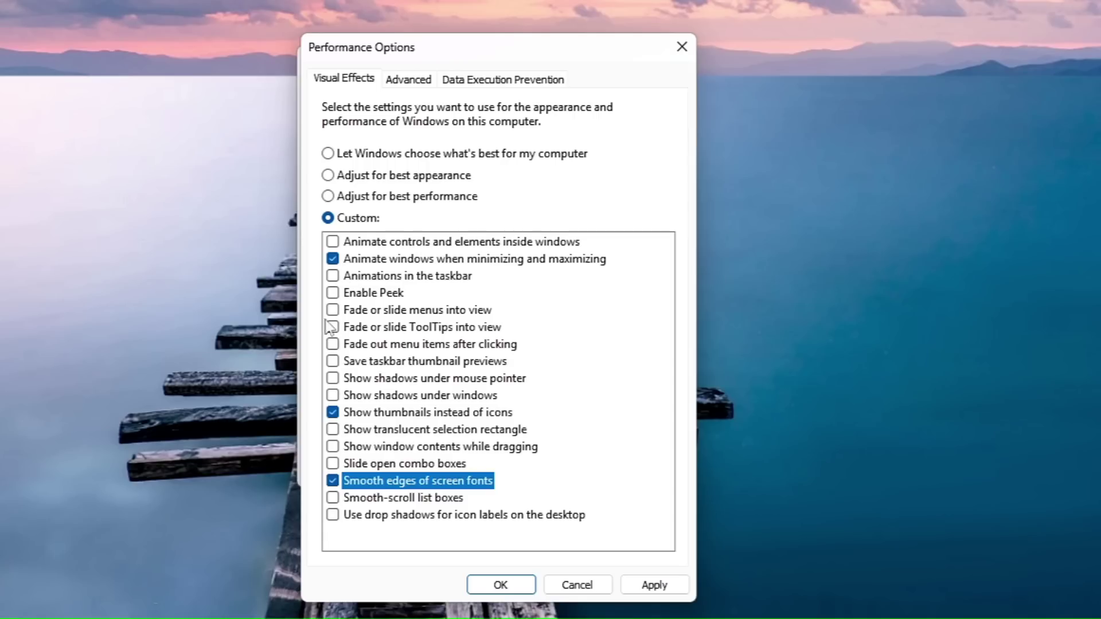
click(655, 586)
click(500, 583)
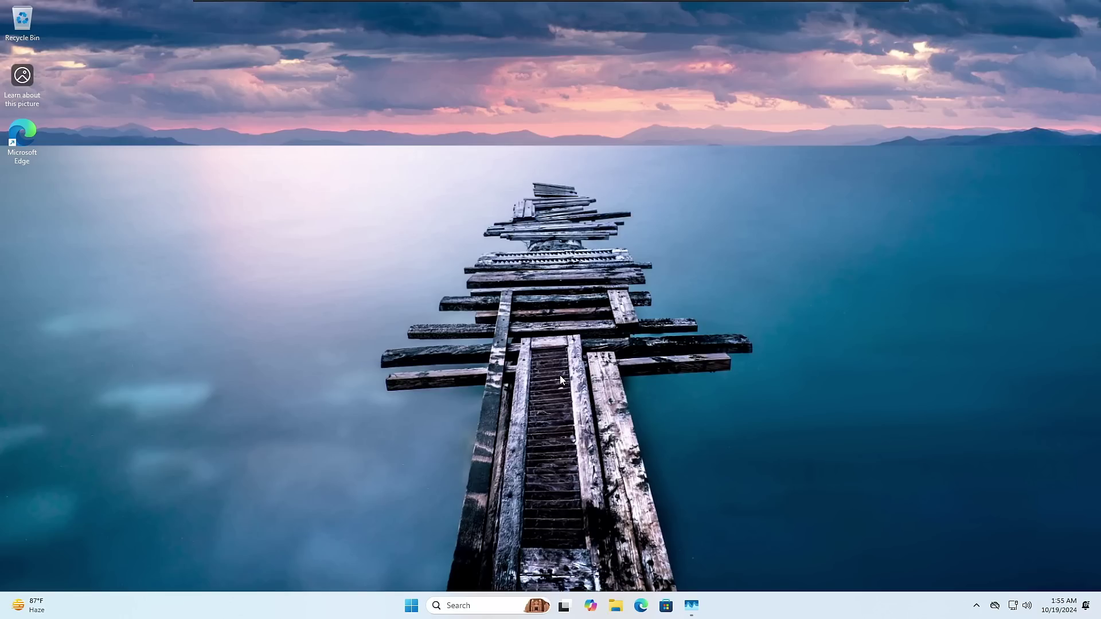
- Open Windows Settings and go to the Power page of the System settings
right_click(412, 606)
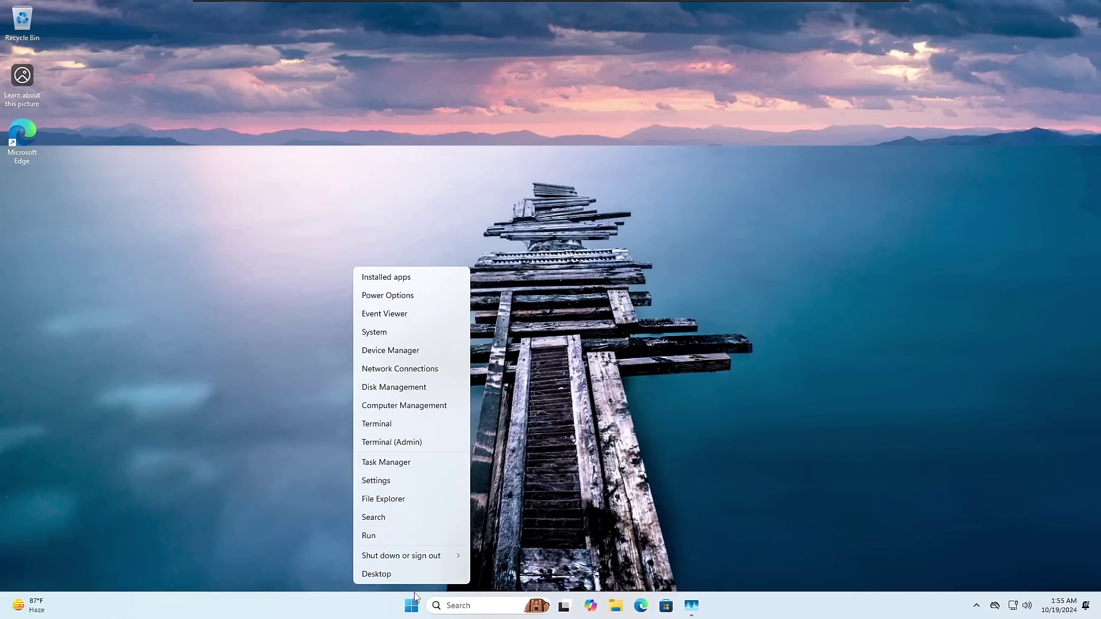
click(395, 480)
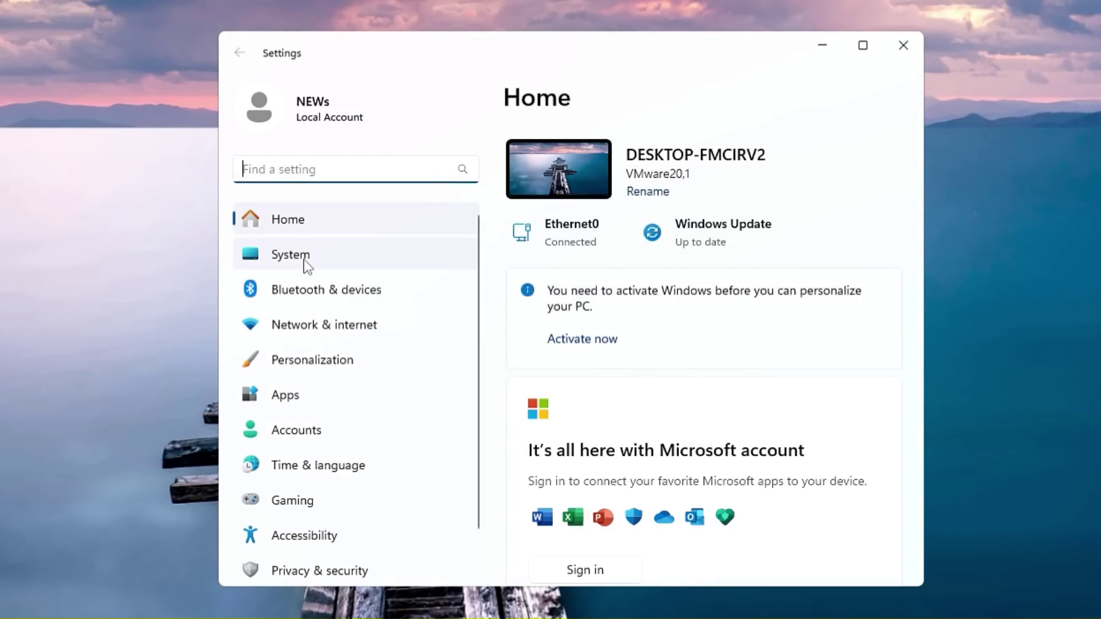
click(304, 259)
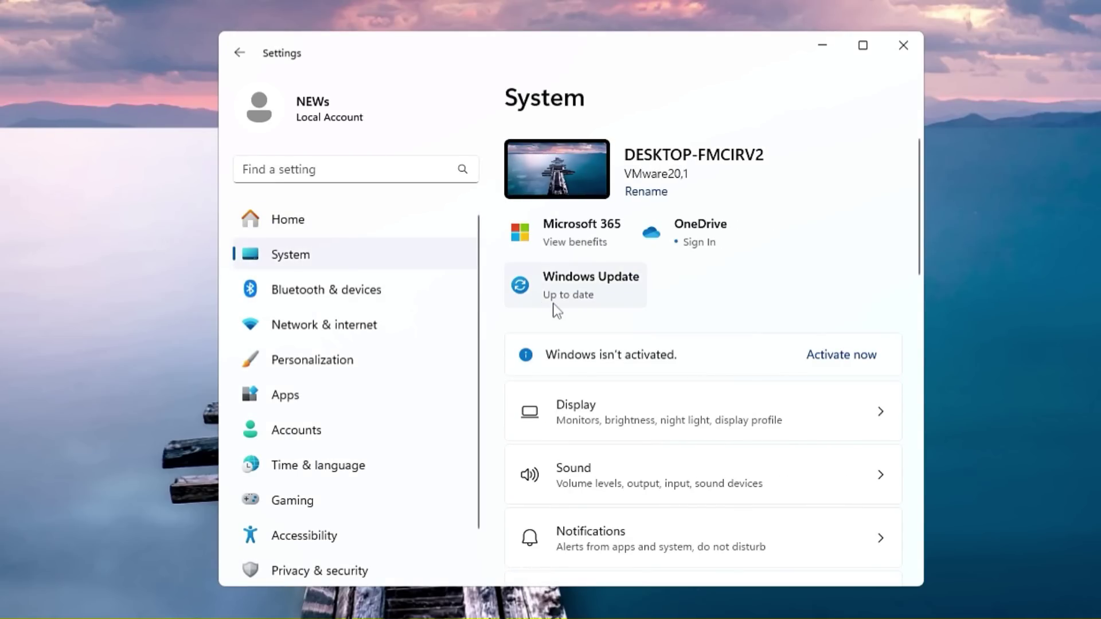
scroll(577, 312, down, 2)
scroll(578, 313, down, 3)
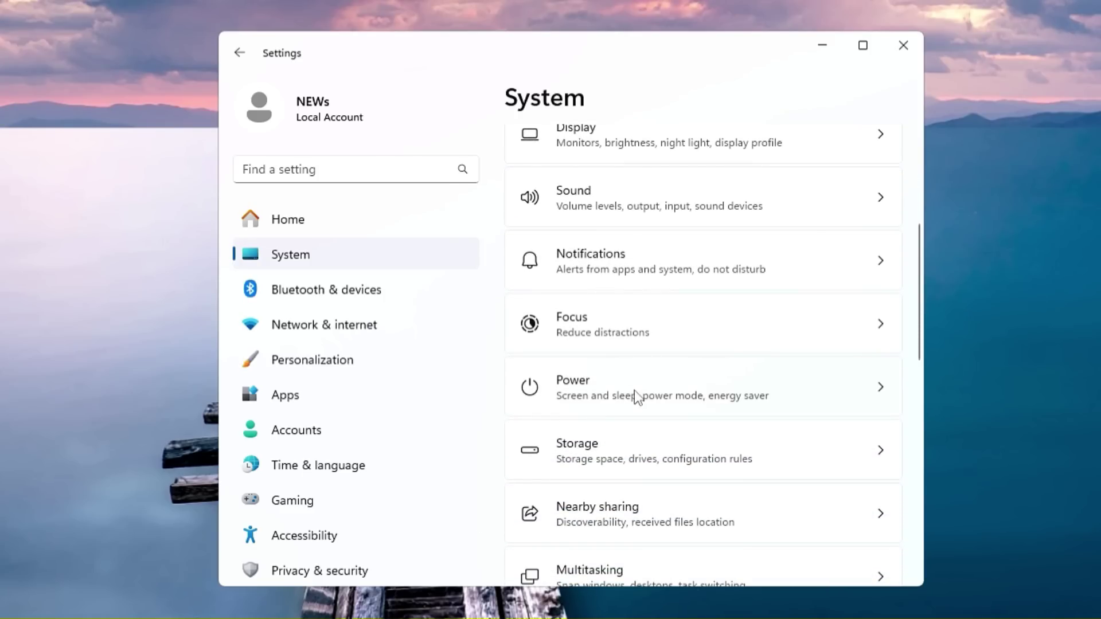
click(634, 390)
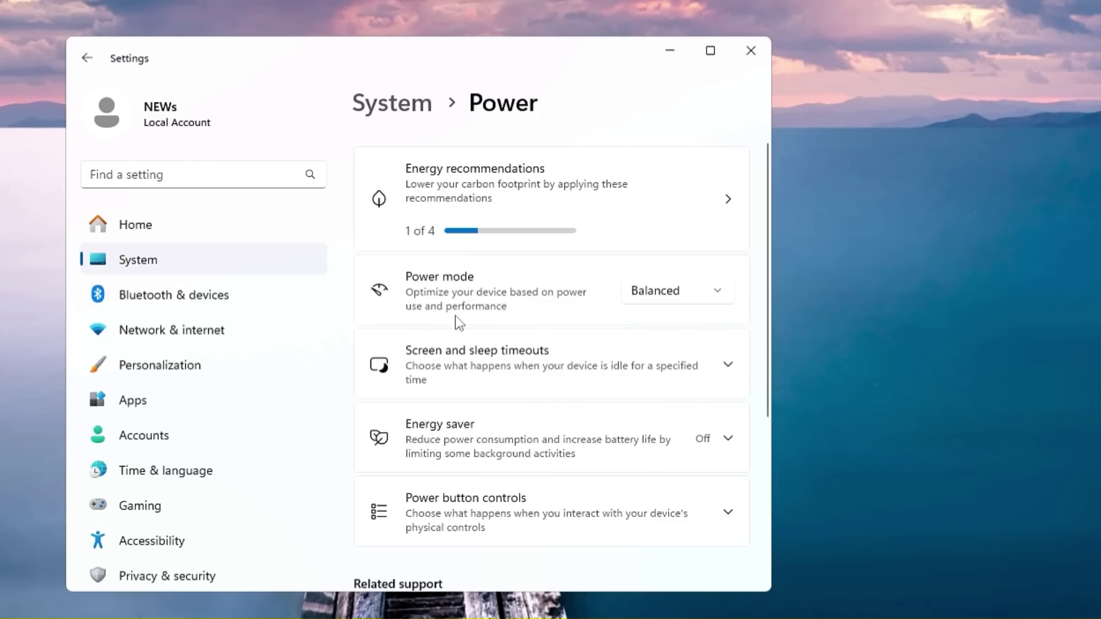
- Set the power mode to Best Performance and close Settings
click(715, 295)
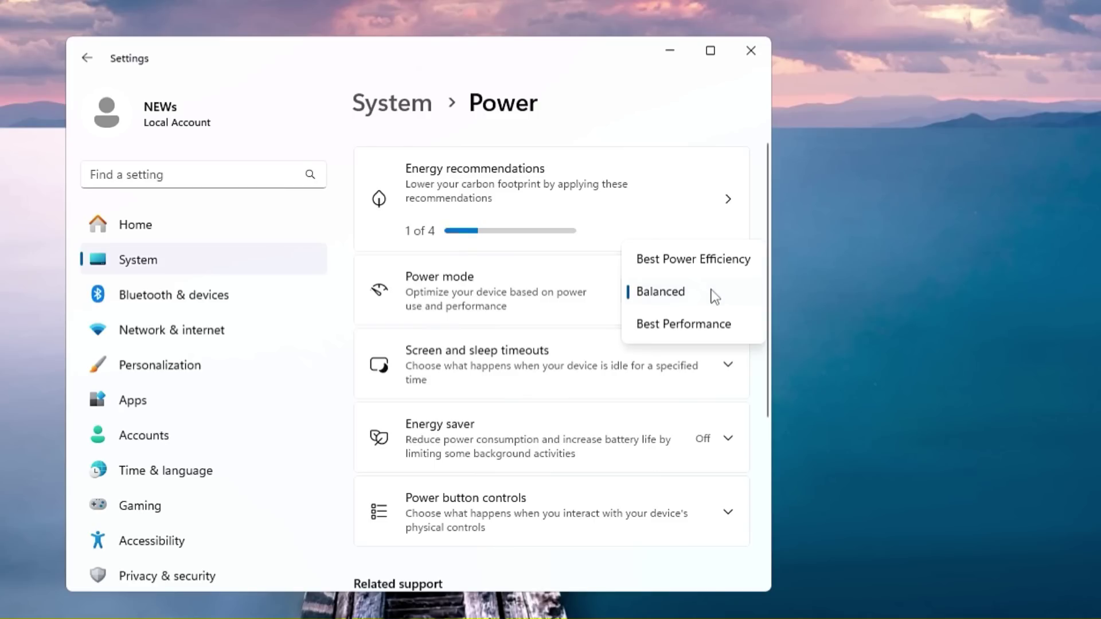
click(664, 326)
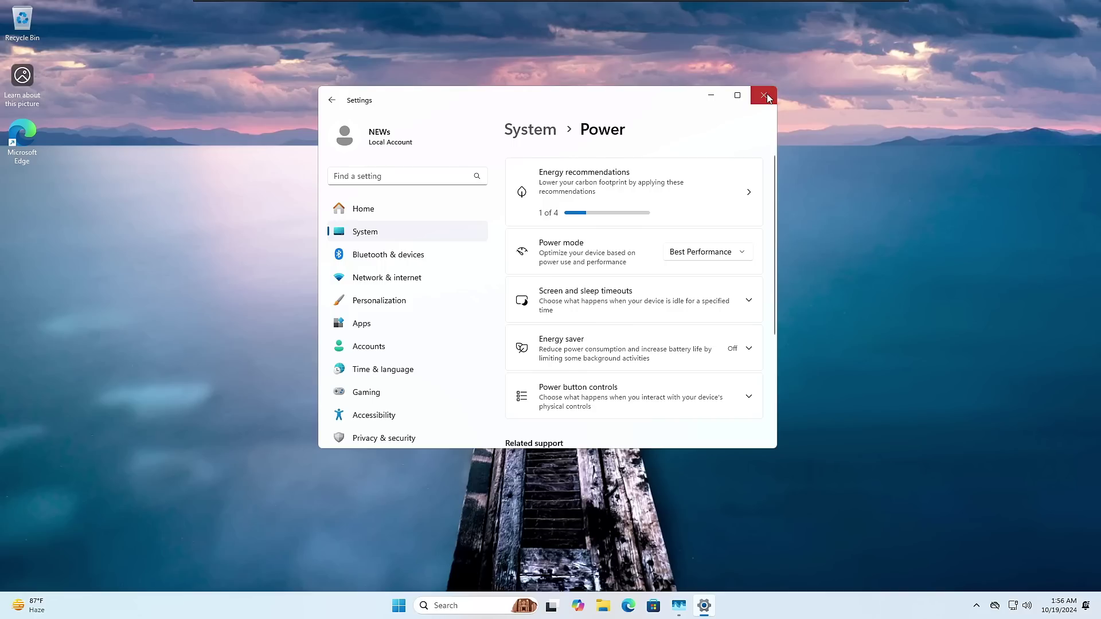
click(751, 51)
- Open Power Options by searching for powercfg.cpl and select the High performance plan from the additional plans
click(458, 607)
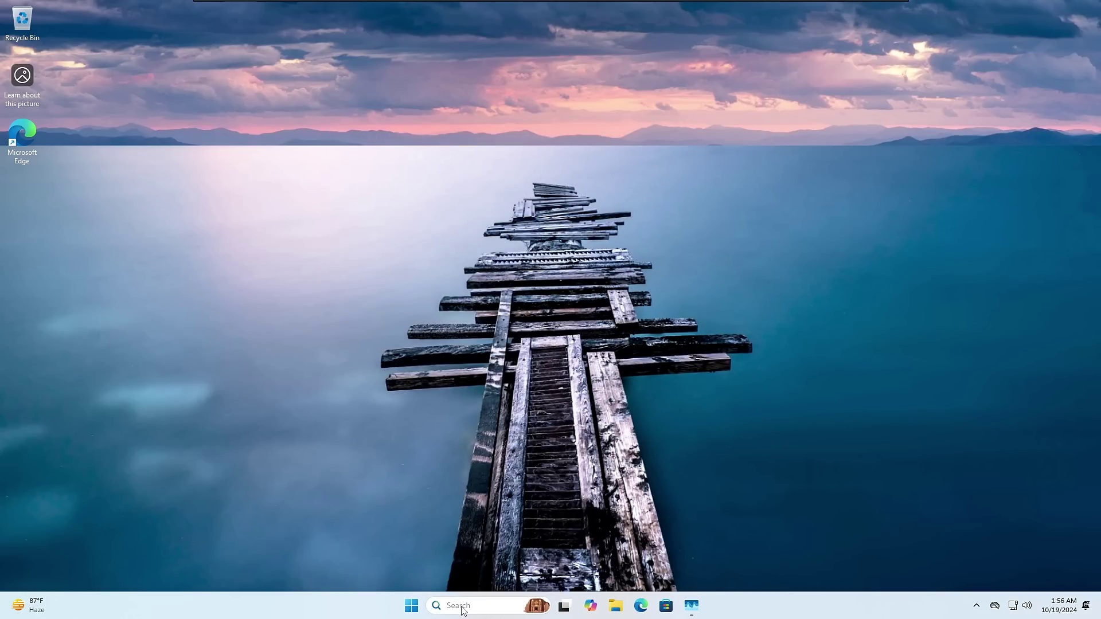
text(photospowercfg.cp)
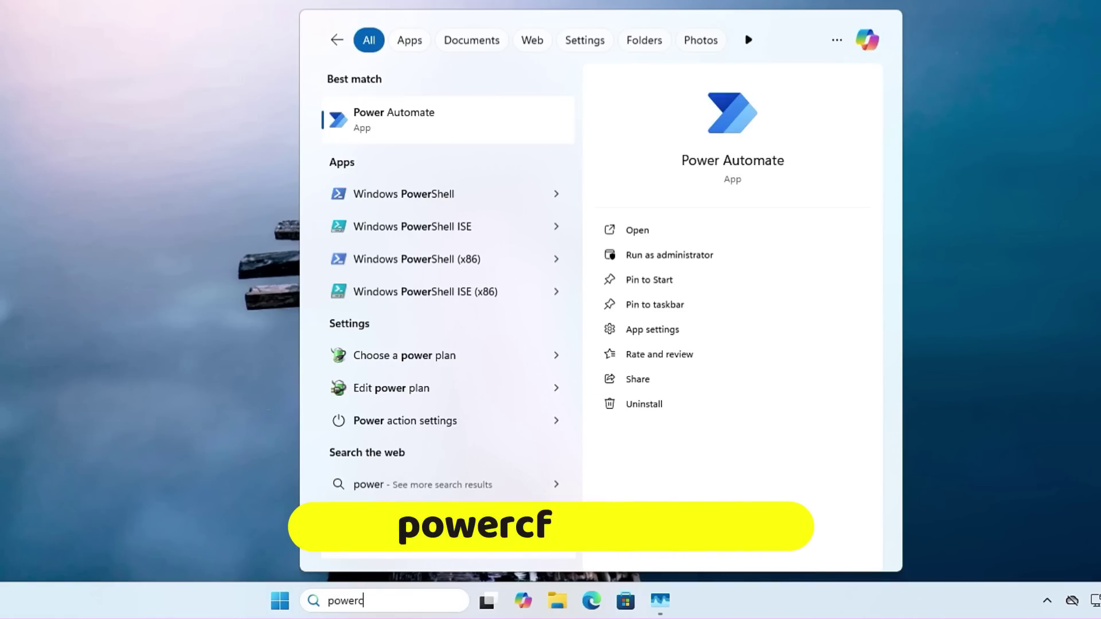
text(l)
key(Return)
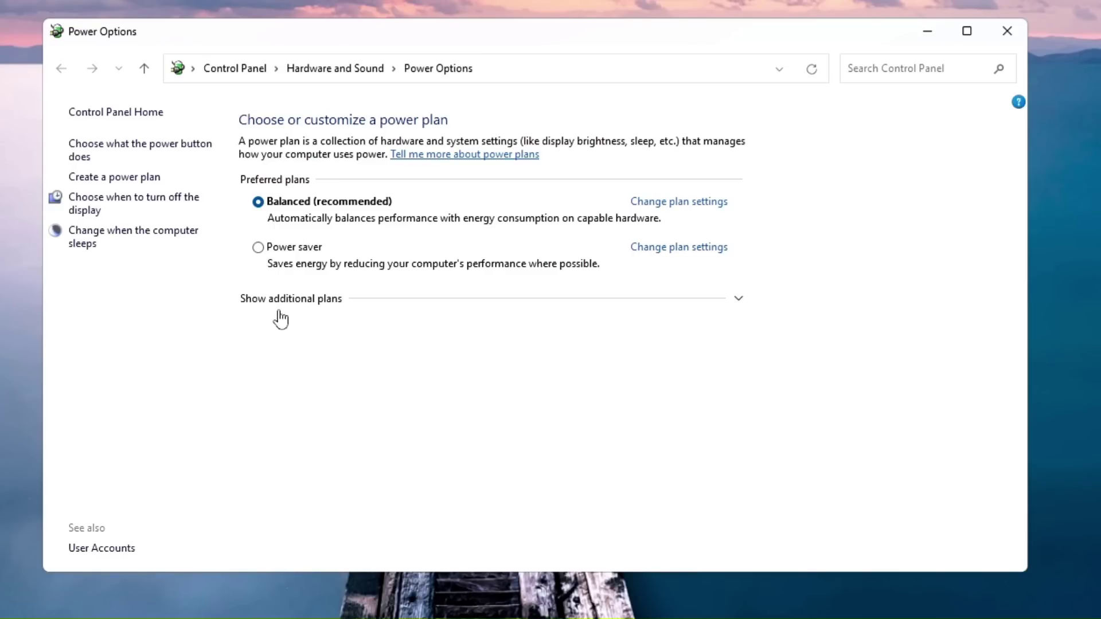
click(312, 303)
click(297, 326)
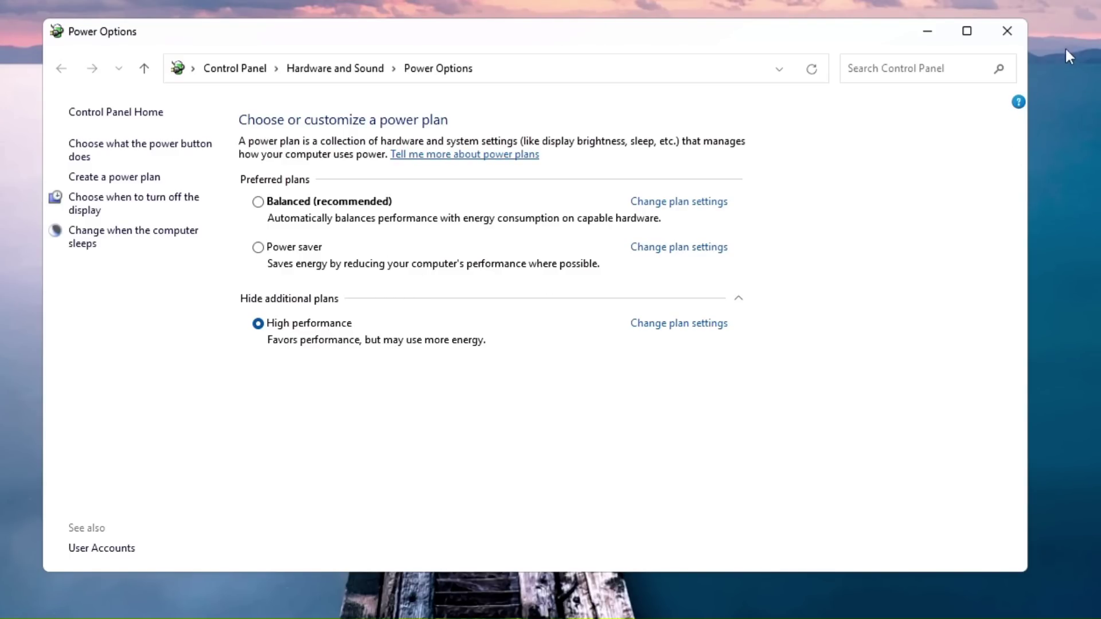
- Close Power Options and open Resource Monitor by searching for resource
click(1007, 31)
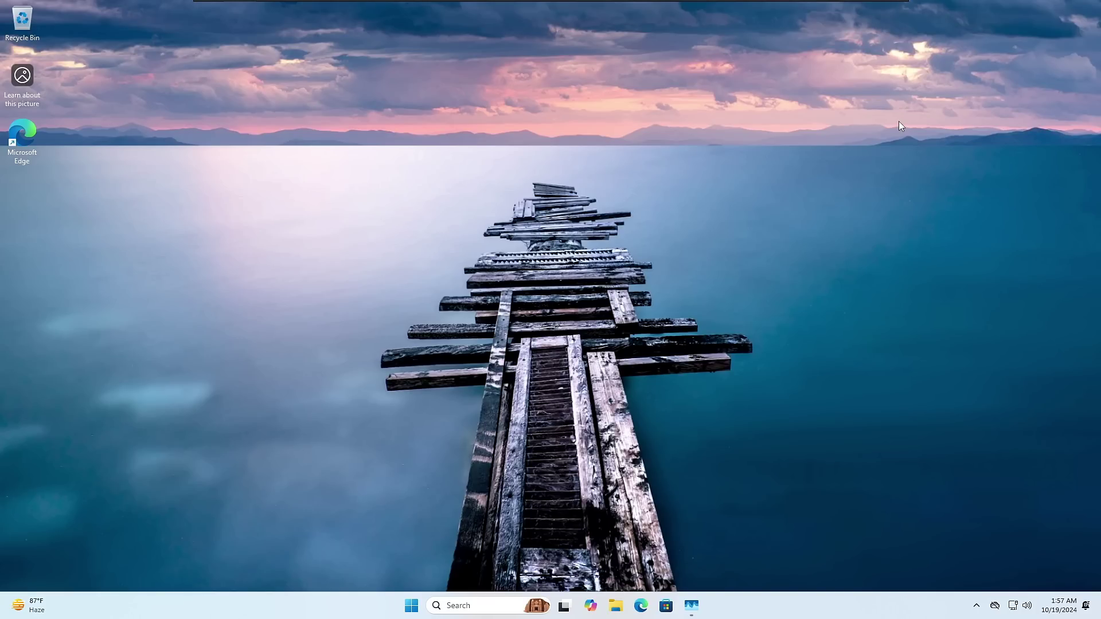
click(458, 605)
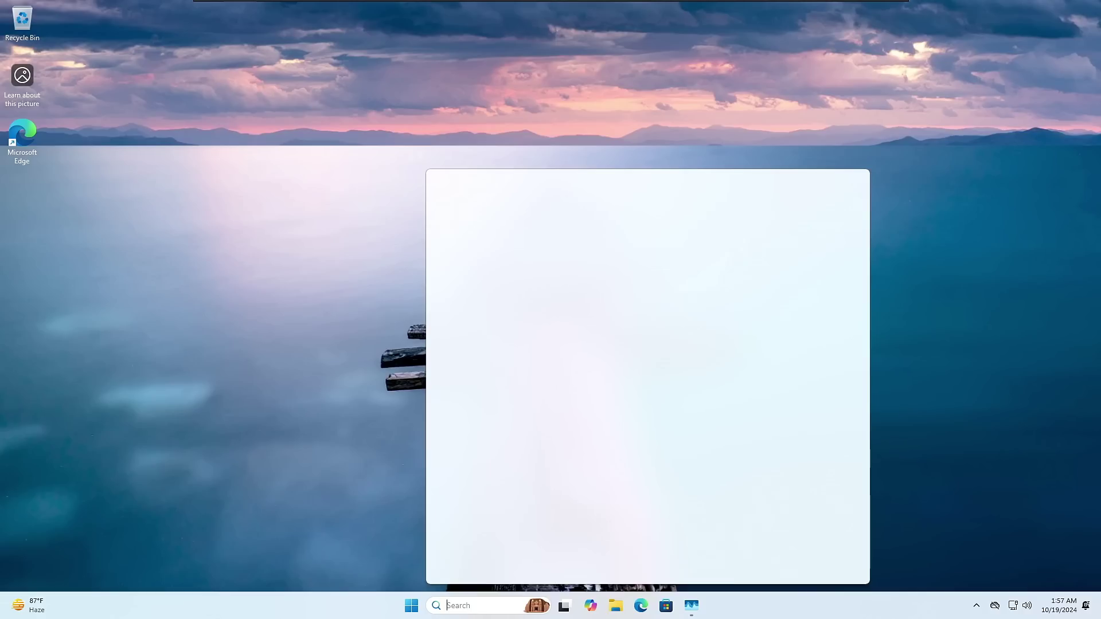
text(resource)
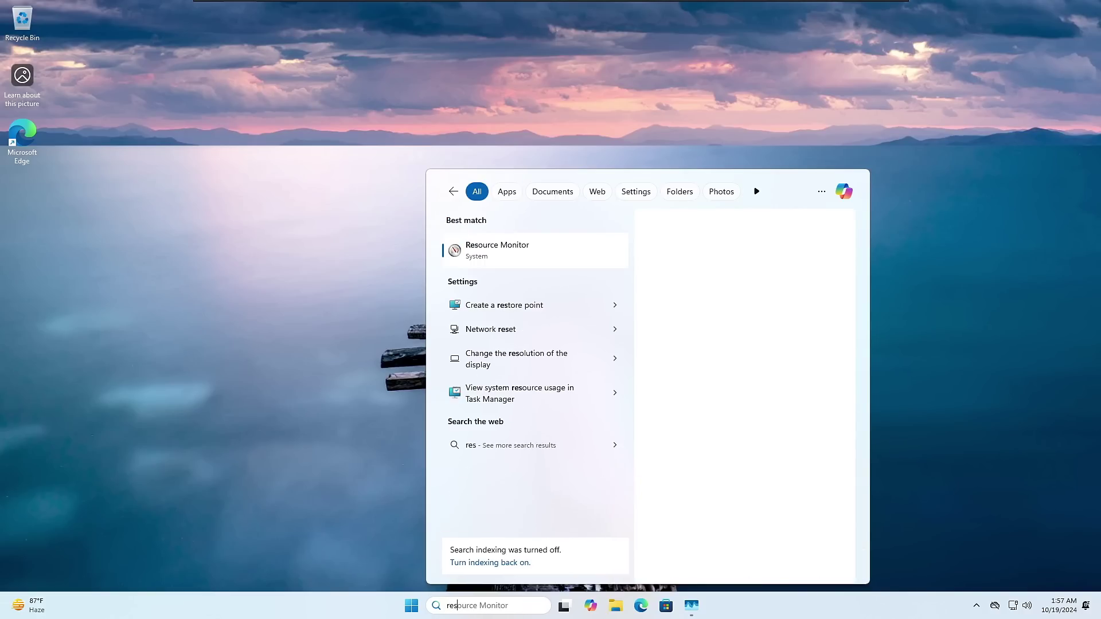
click(510, 254)
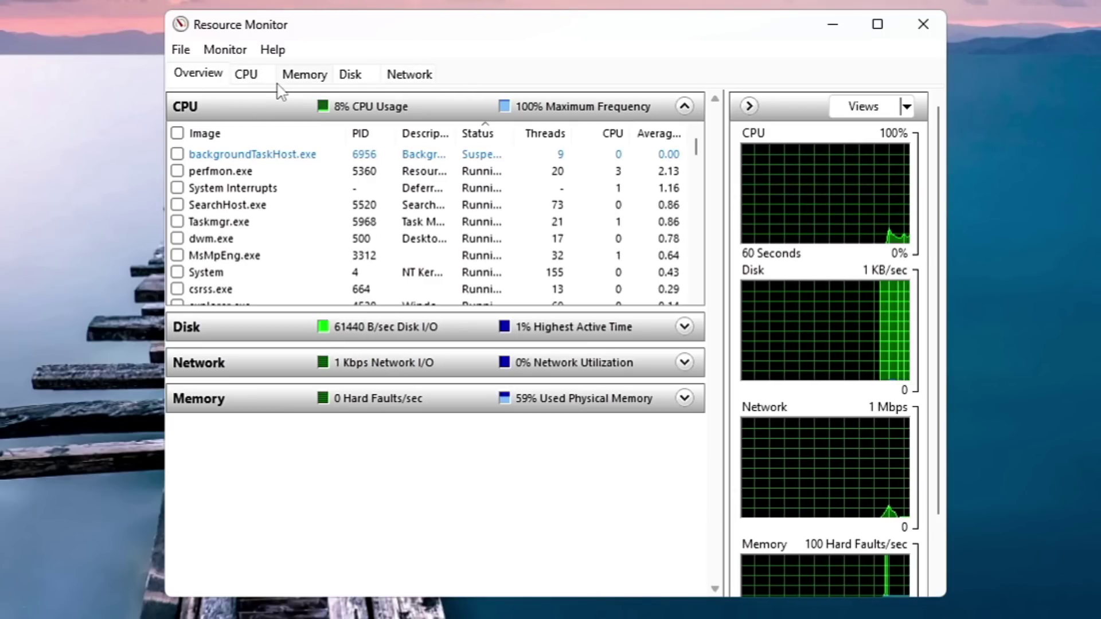
- Examine CPU, memory and network usage per process in Resource Monitor and bring up the actions for a process in the memory list
click(250, 79)
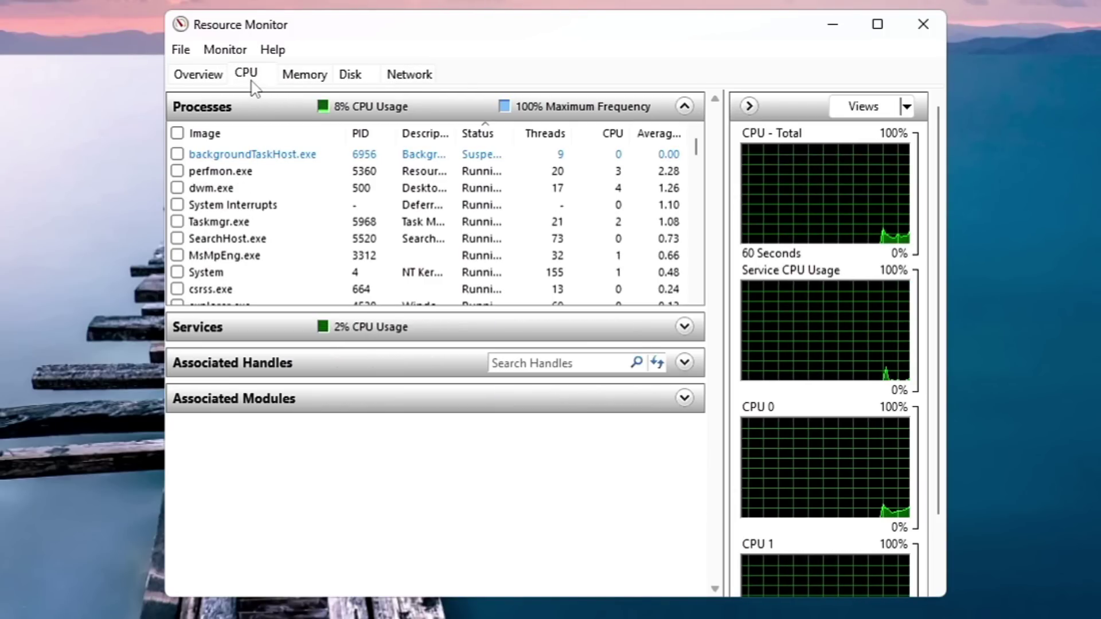
click(305, 79)
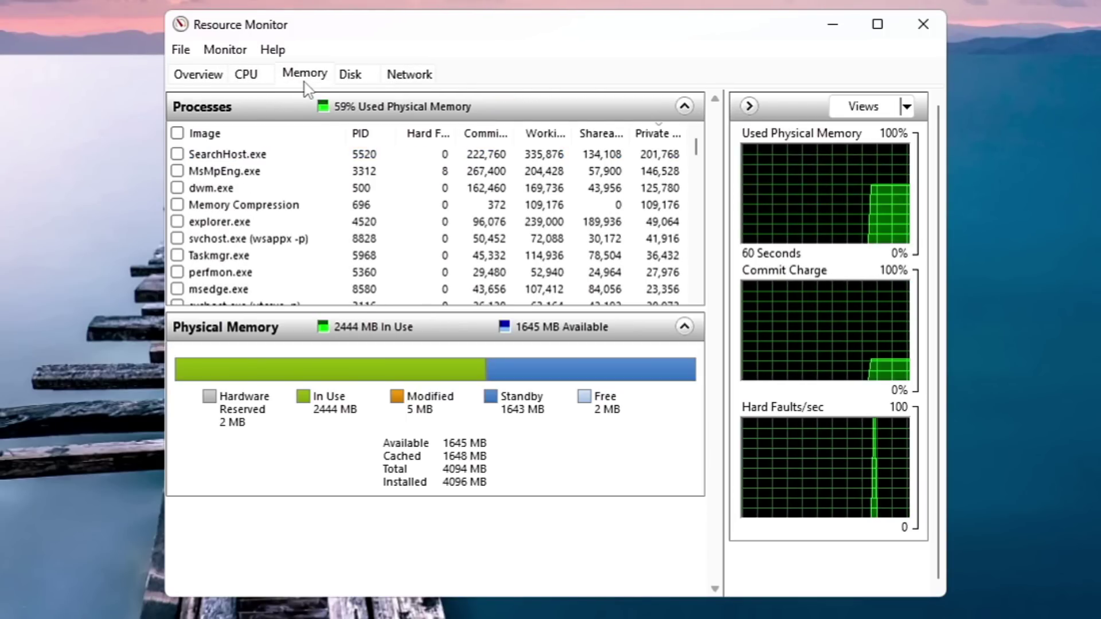
click(260, 79)
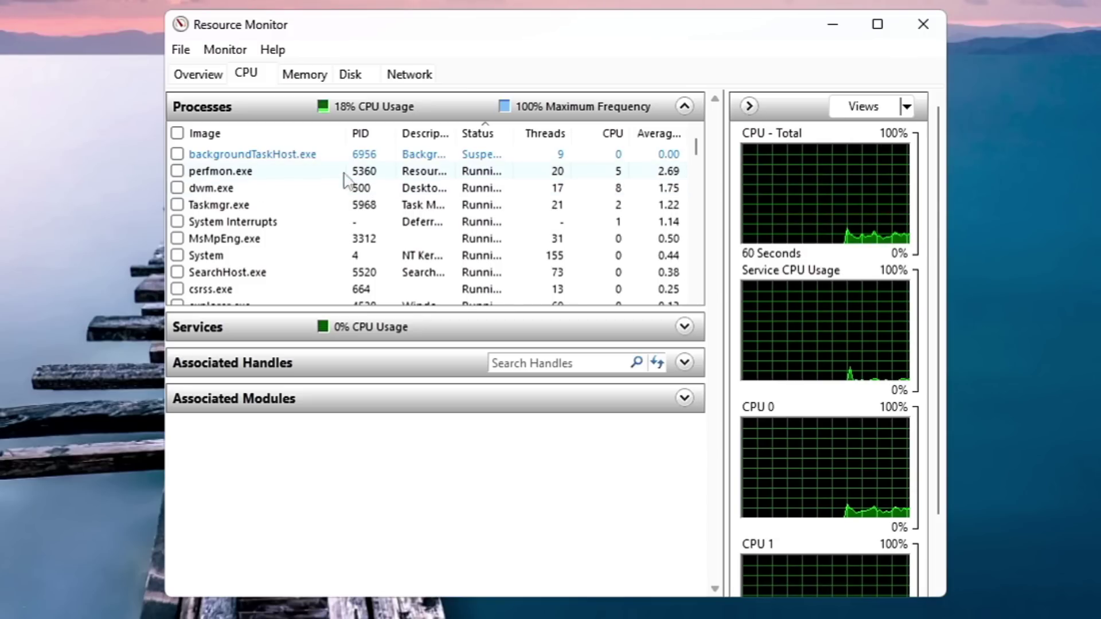
click(417, 72)
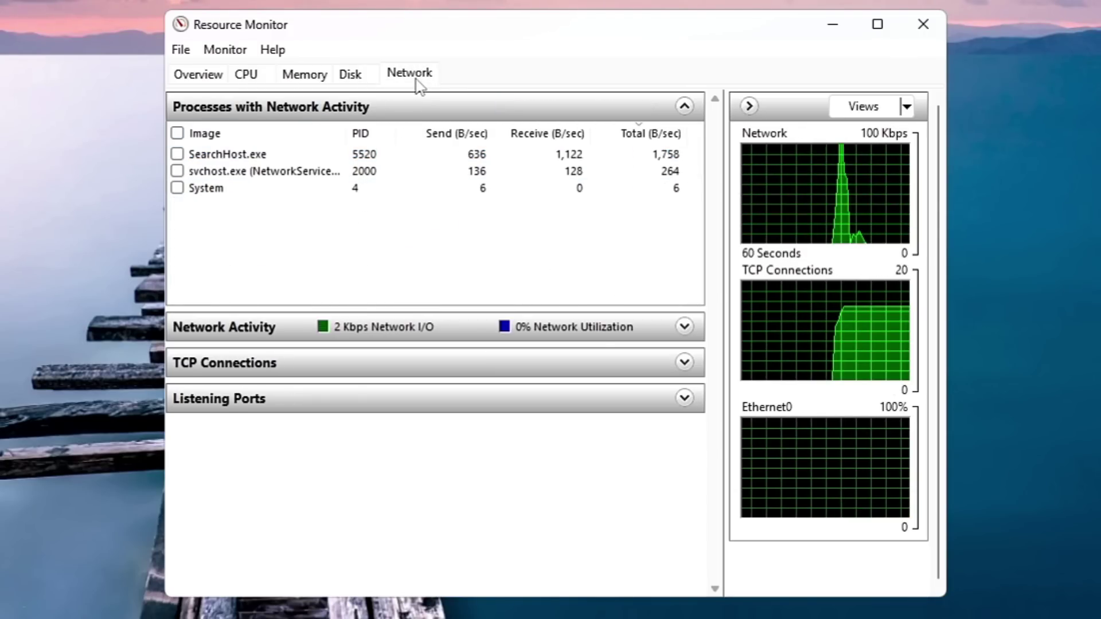
click(304, 73)
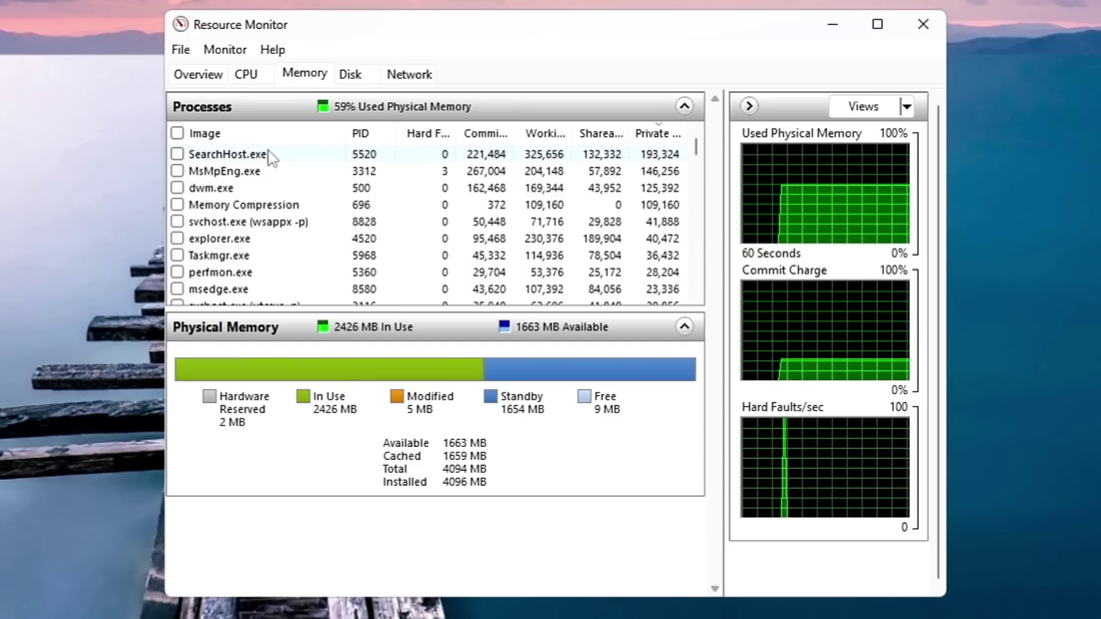
click(242, 191)
right_click(242, 192)
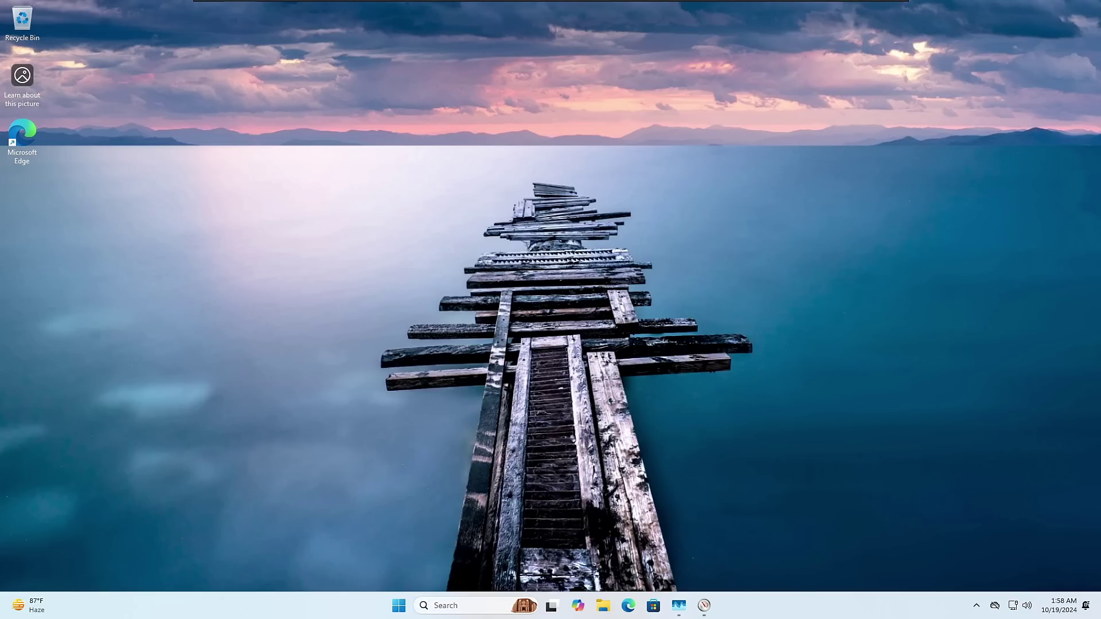
- Search Windows for virus and open Virus & threat protection
click(471, 605)
text(virus)
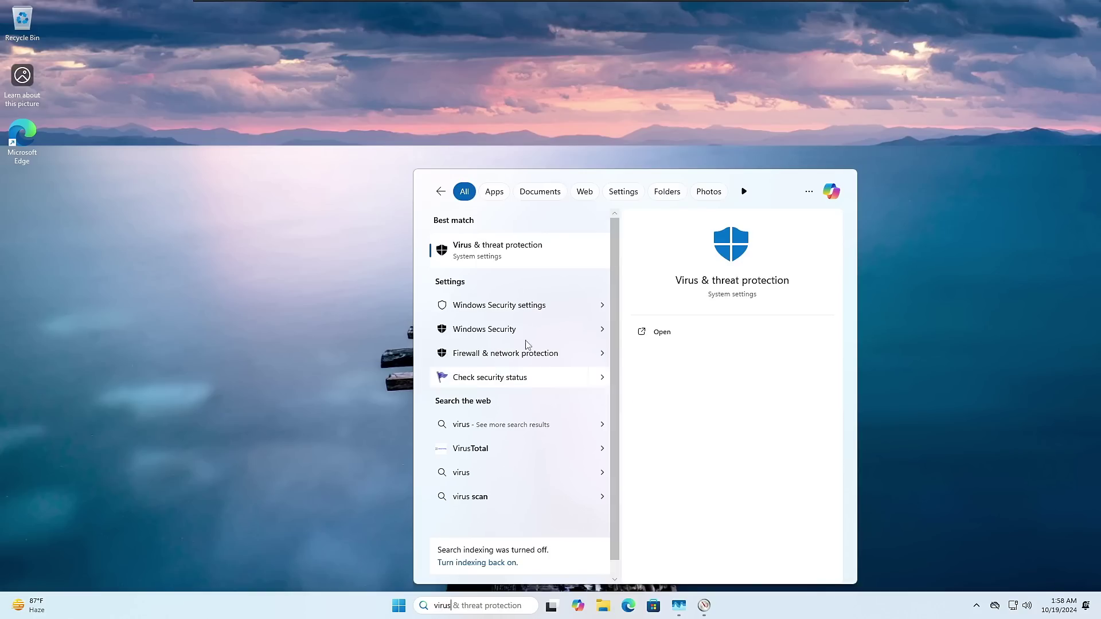
key(ctrl+Tab)
key(ctrl+Tab)
key(ctrl+Tab)
key(ctrl+Tab)
click(509, 264)
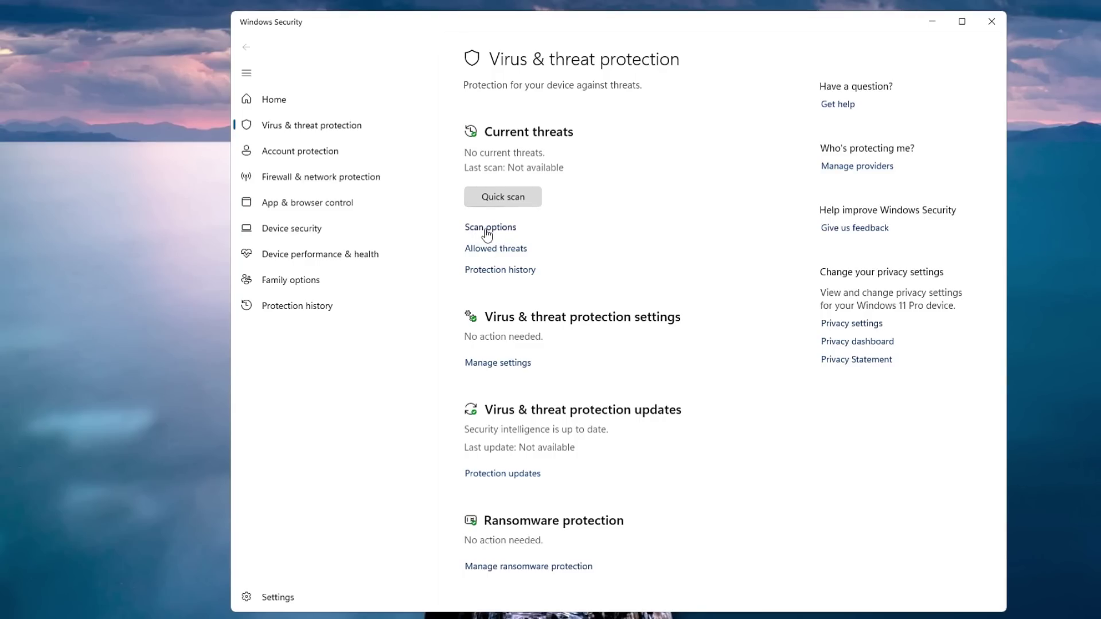
- Select the Full scan type in the scan options of Virus & threat protection and start the scan
click(488, 229)
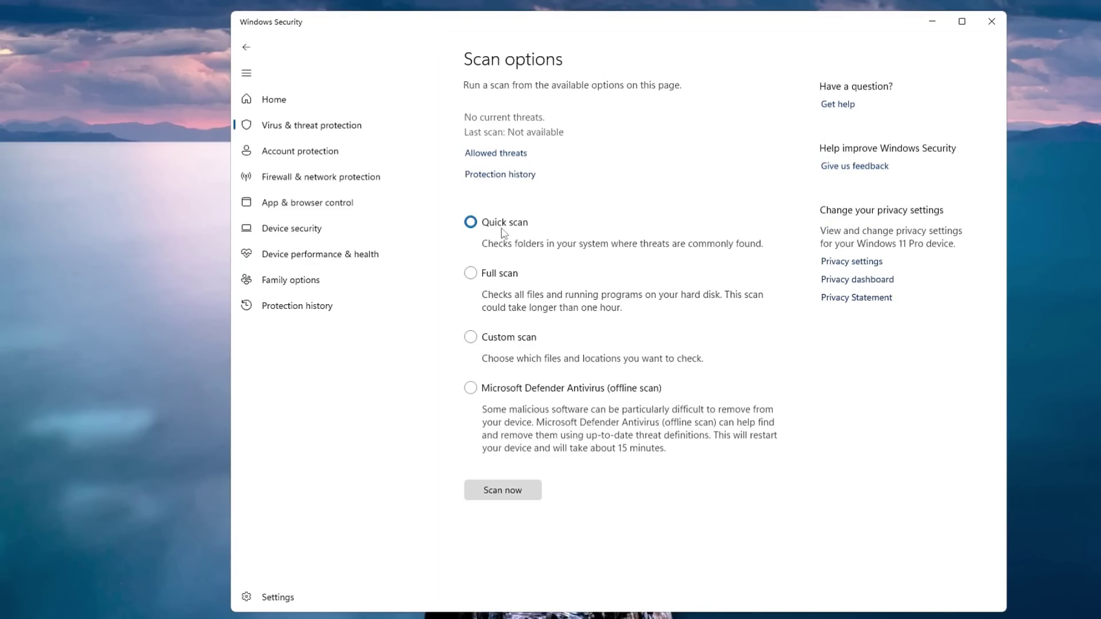
click(471, 274)
click(486, 280)
click(504, 490)
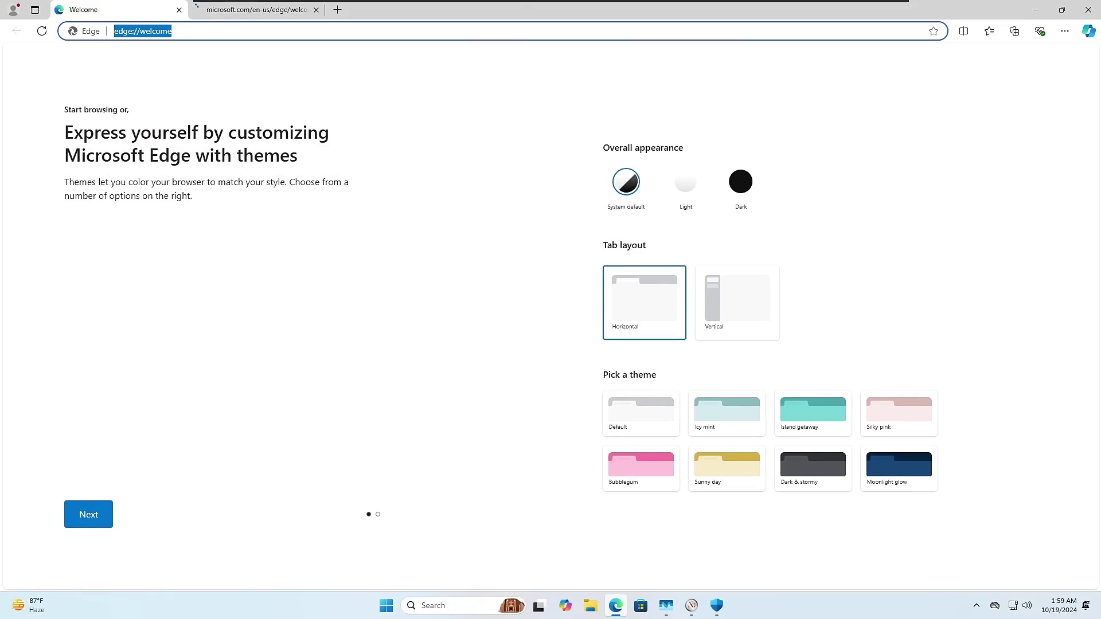
- In Microsoft Edge, search the web for hitmanpro and open the official HitmanPro website
text(hitmanpro)
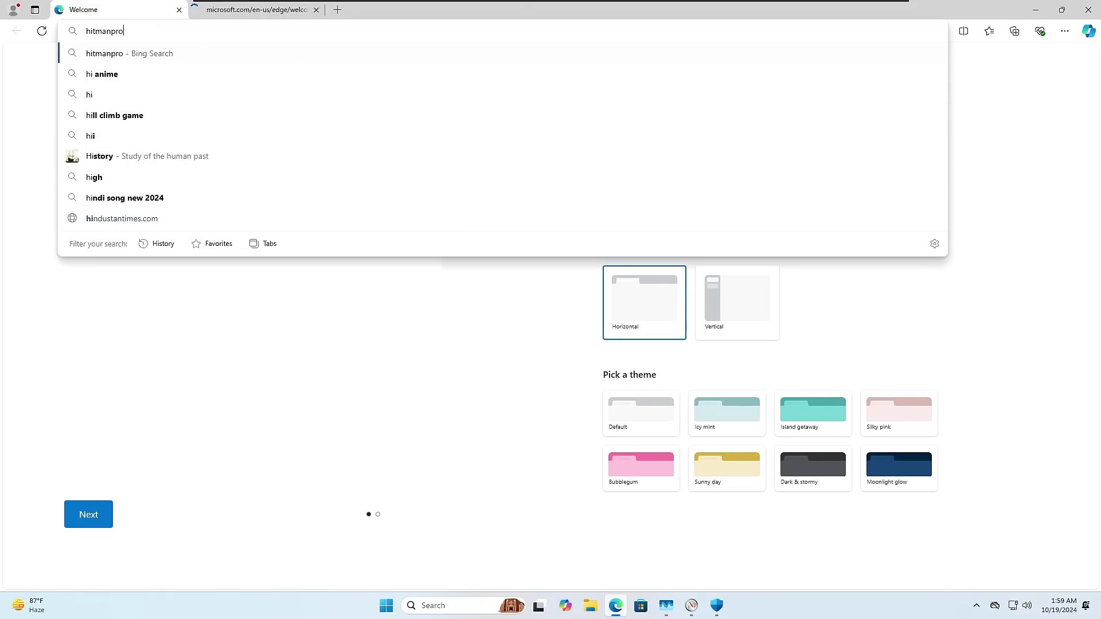
key(Return)
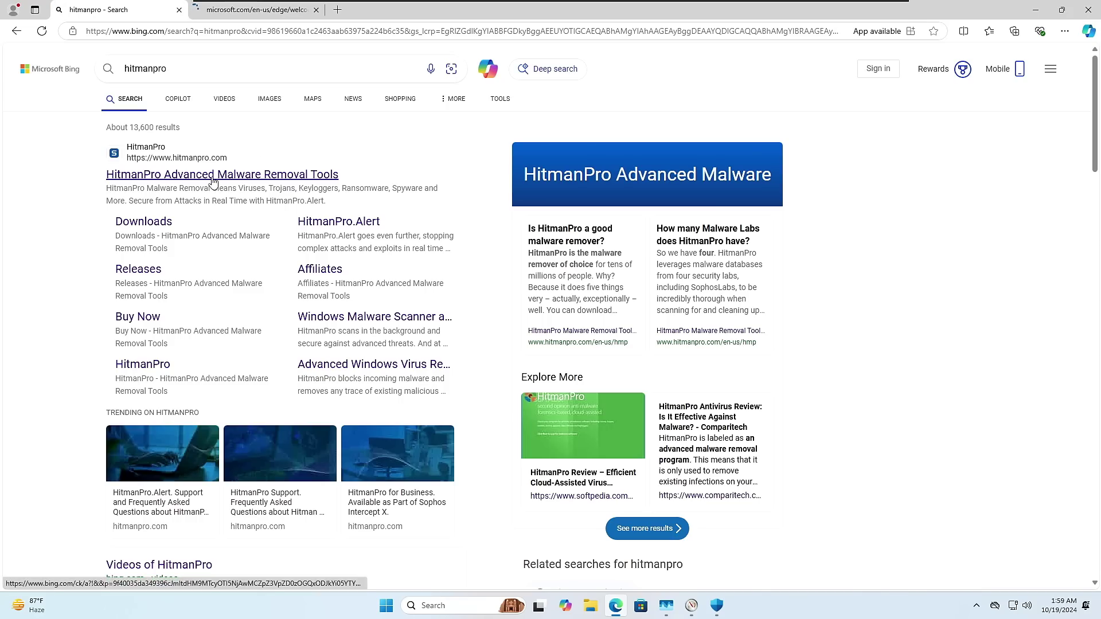
click(215, 177)
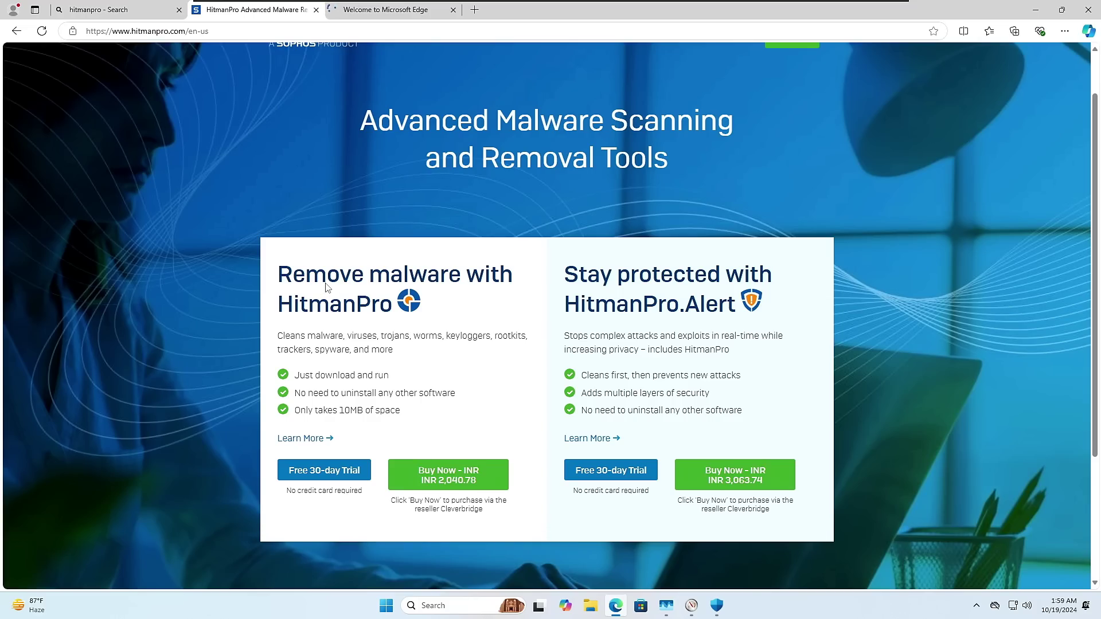
- Go to the free 30-day trial of HitmanPro and download the 64-bit version
scroll(360, 316, down, 2)
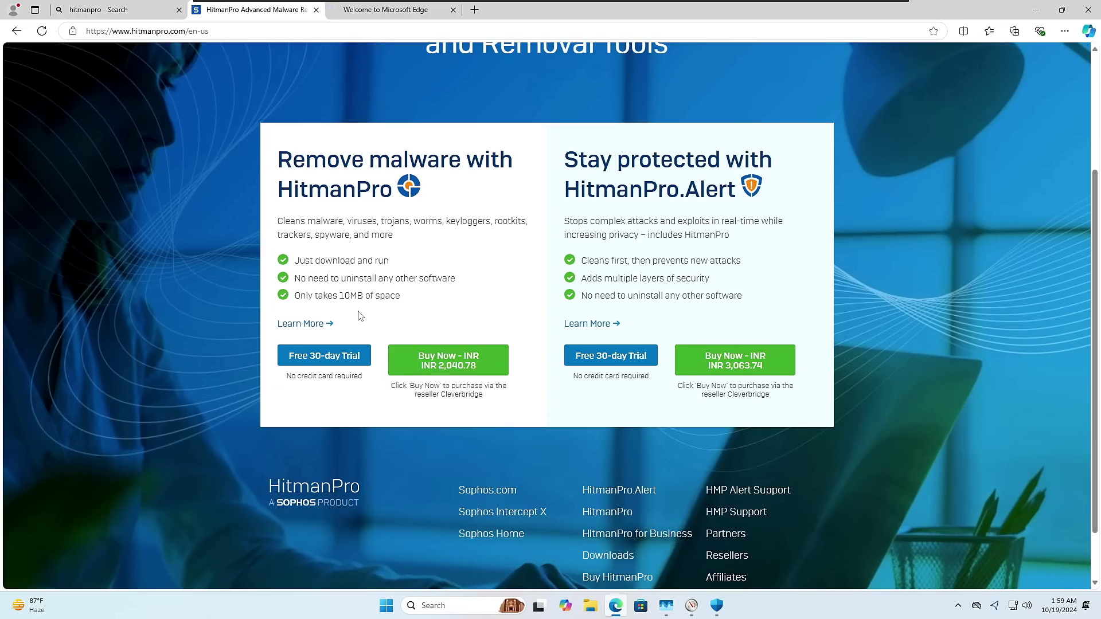
click(324, 357)
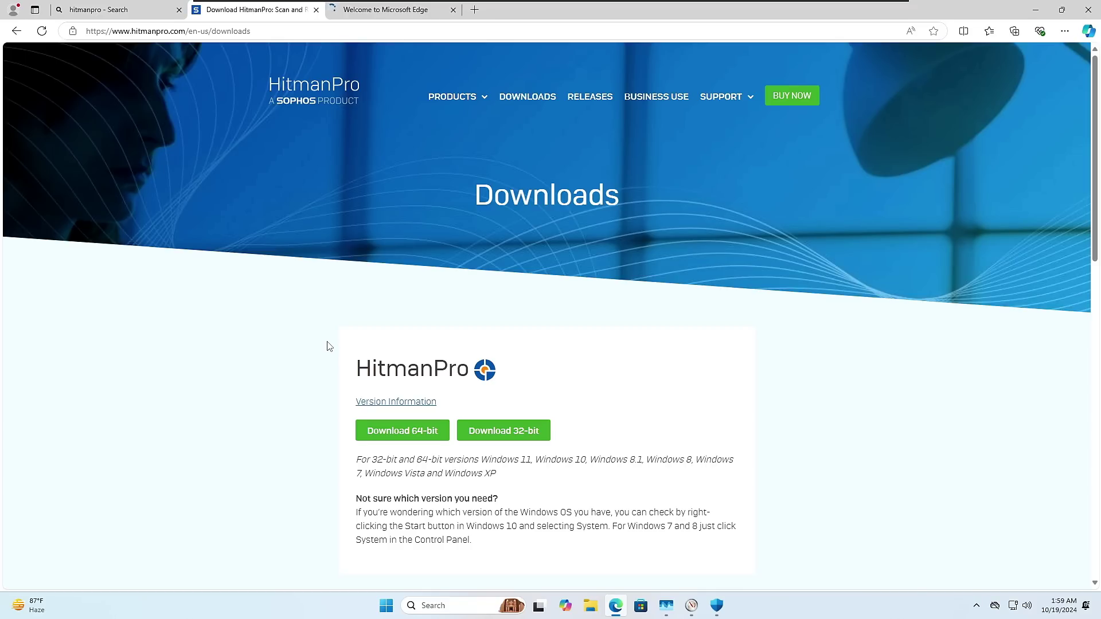
scroll(330, 346, down, 1)
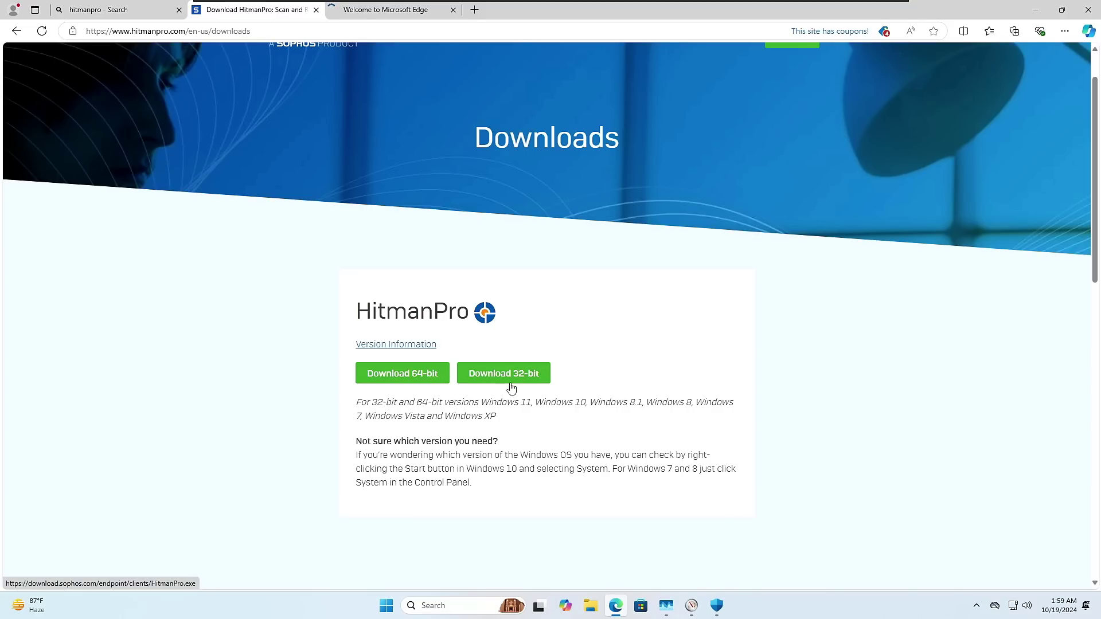
click(414, 375)
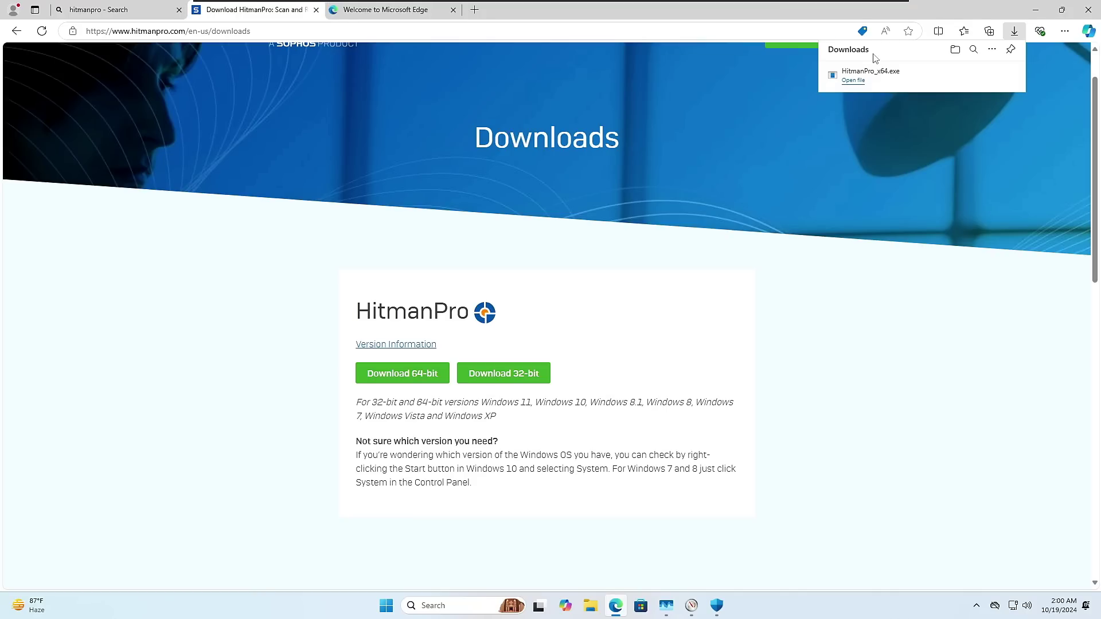
- Launch the downloaded HitmanPro_x64.exe, allow it to make changes to the device, and proceed to its Setup page
click(870, 79)
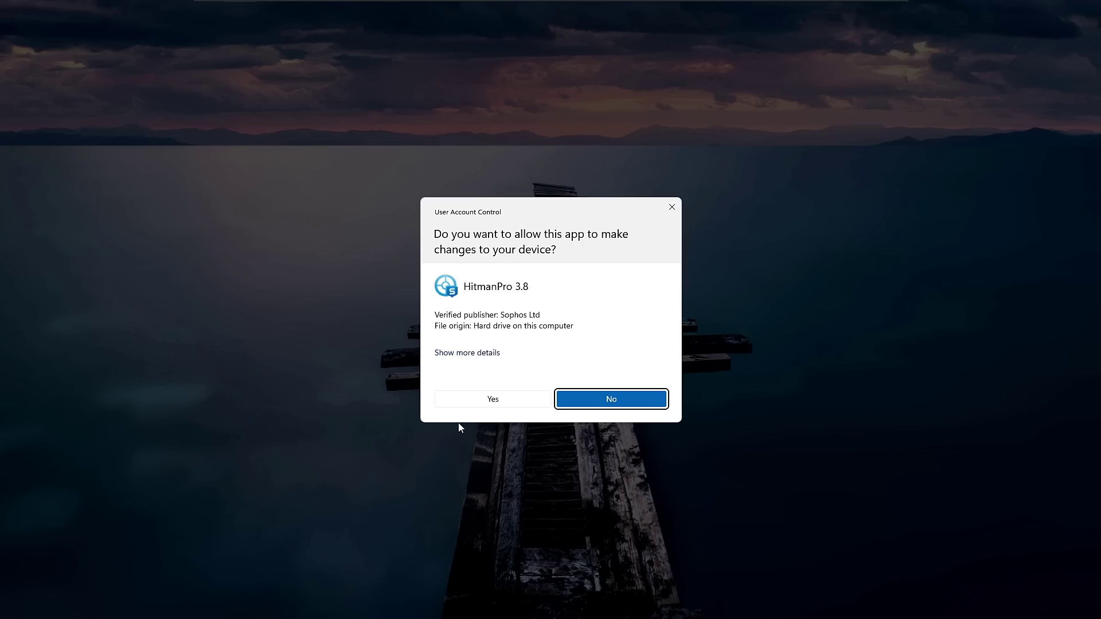
click(494, 397)
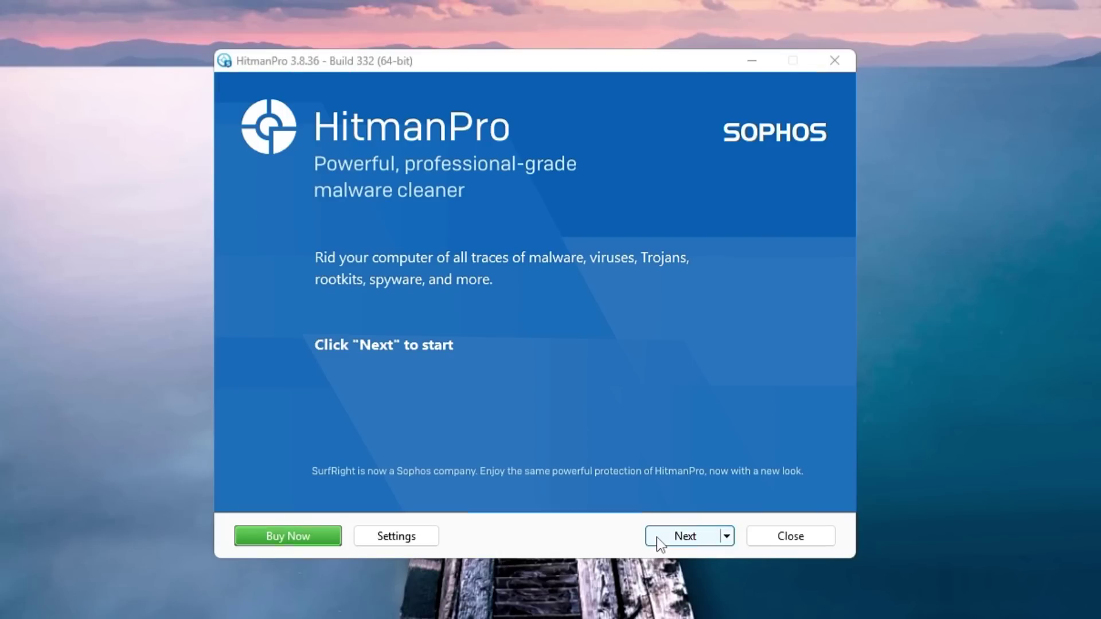
click(656, 537)
click(656, 537)
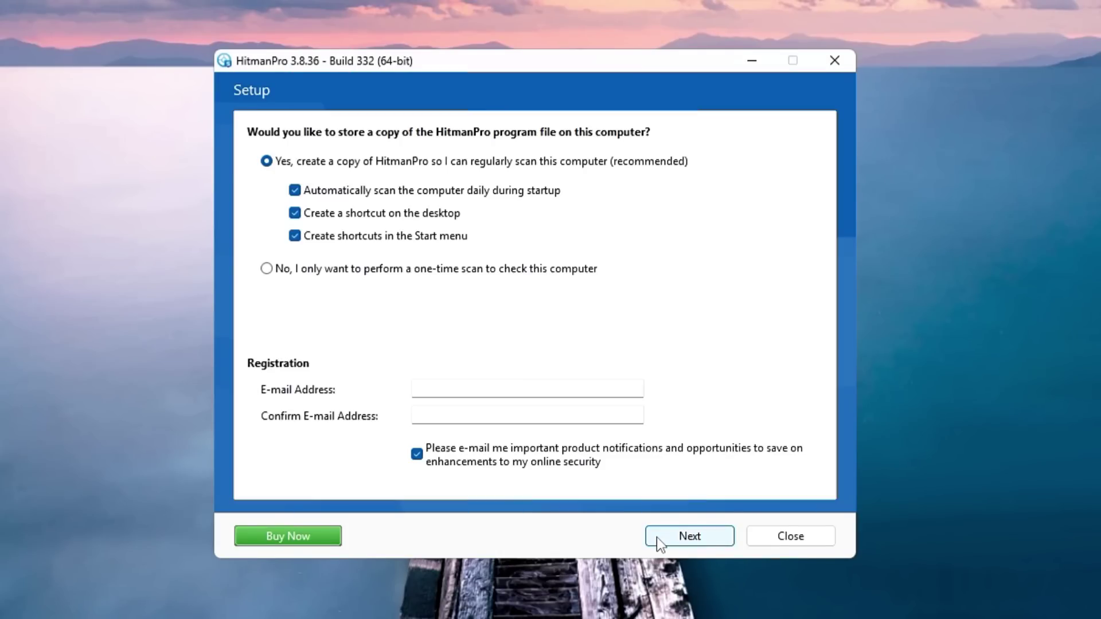
- Choose to perform only a one-time HitmanPro scan, start it, and agree to close all running Internet browsers
click(356, 269)
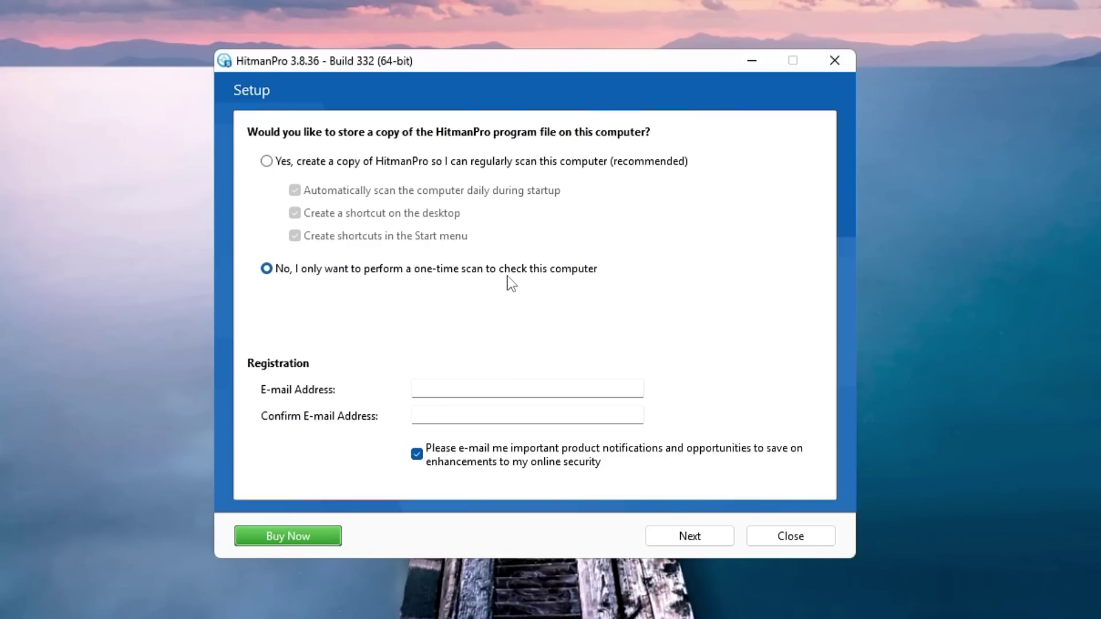
click(688, 538)
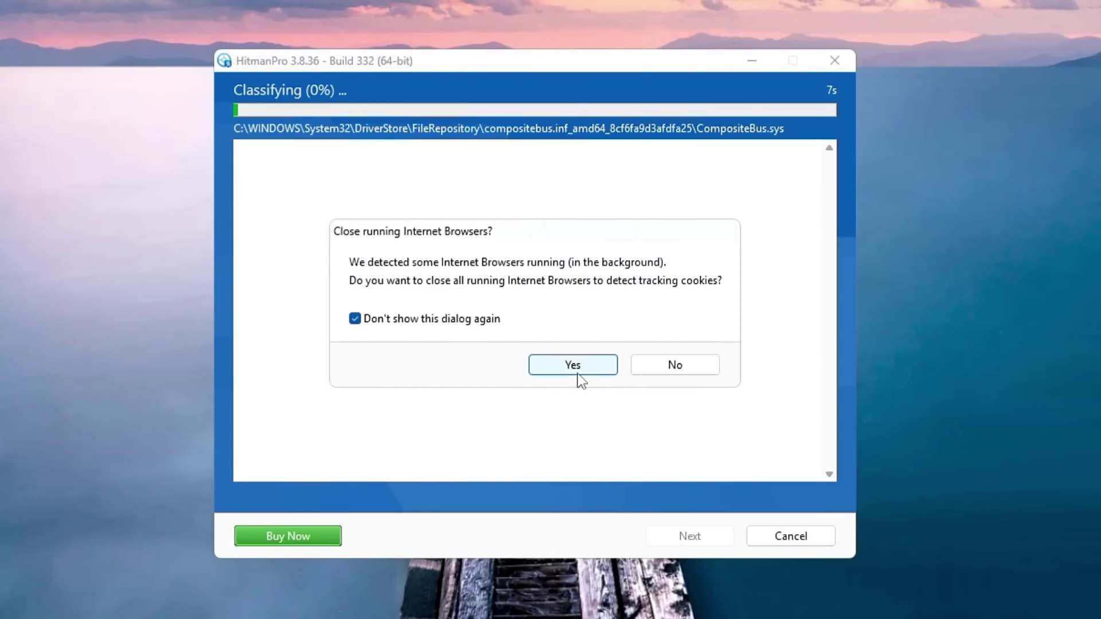
click(577, 372)
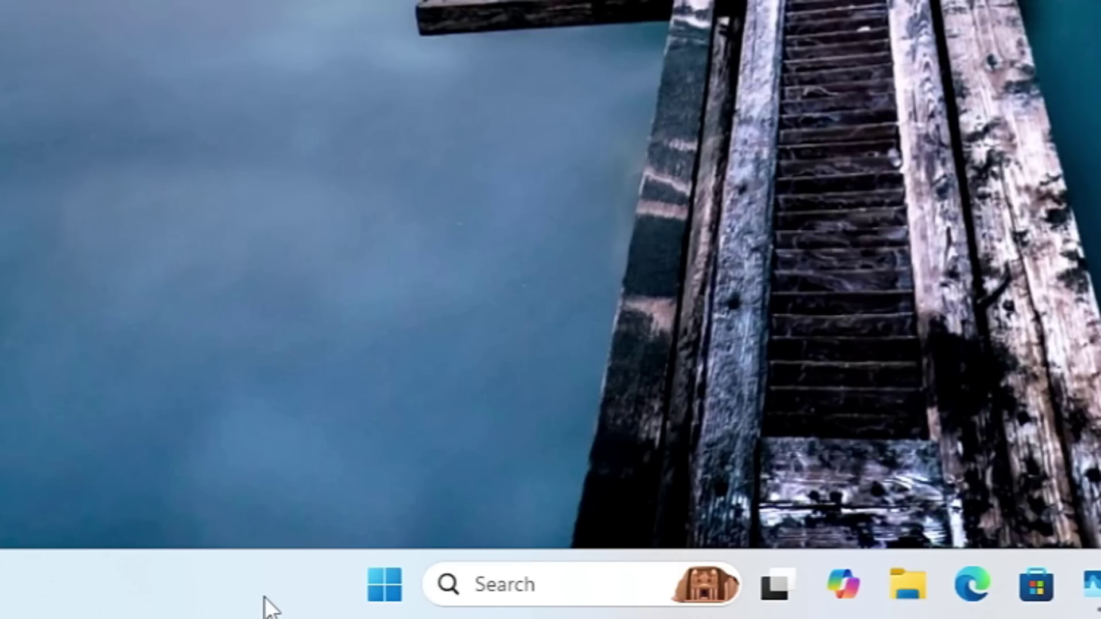
- Open Task Manager from the taskbar and show the list of startup apps
right_click(327, 613)
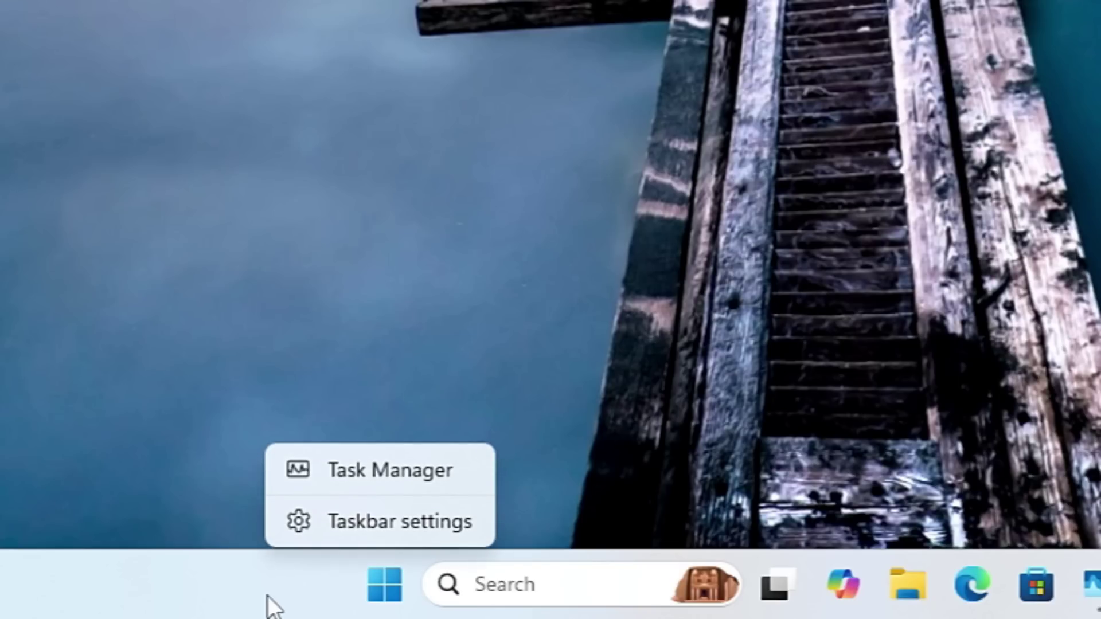
click(370, 470)
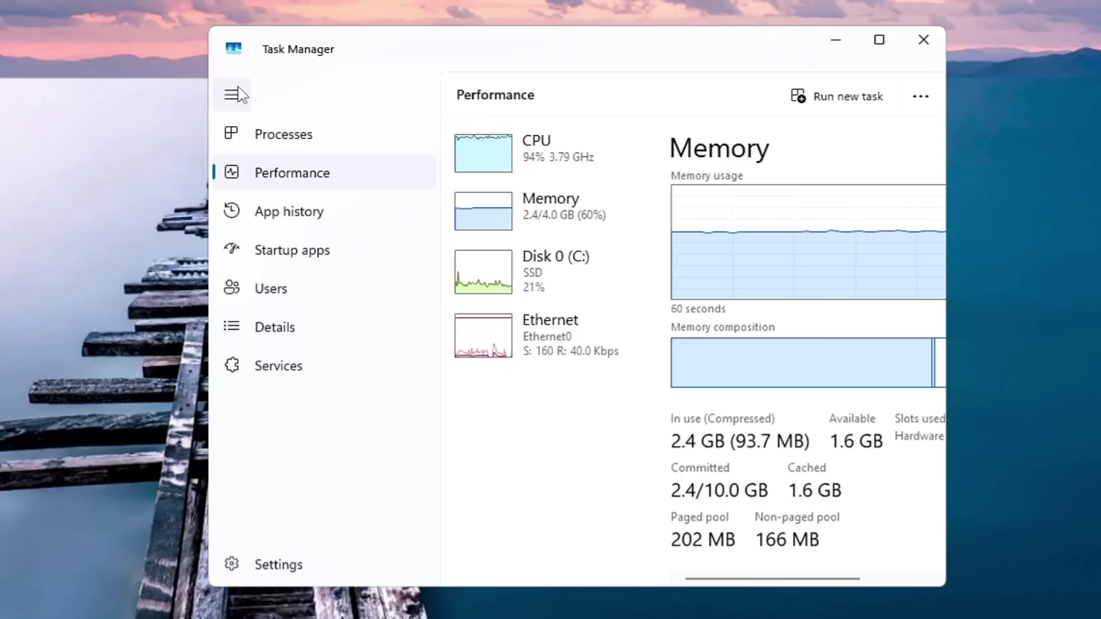
click(294, 254)
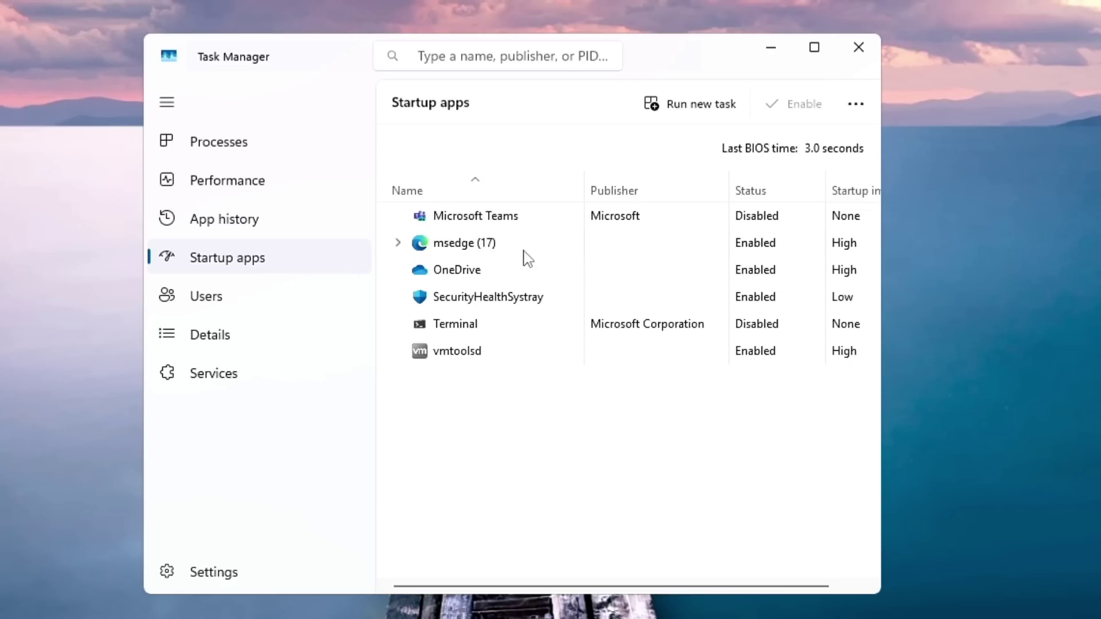
- Disable msedge and OneDrive in the startup apps
right_click(483, 243)
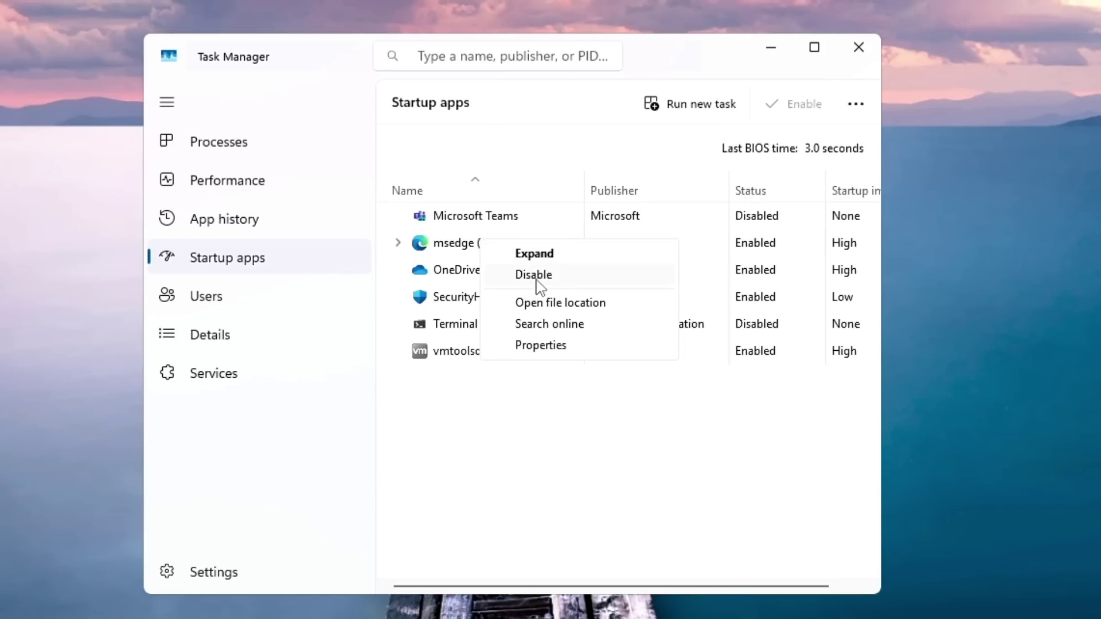
click(535, 279)
right_click(497, 275)
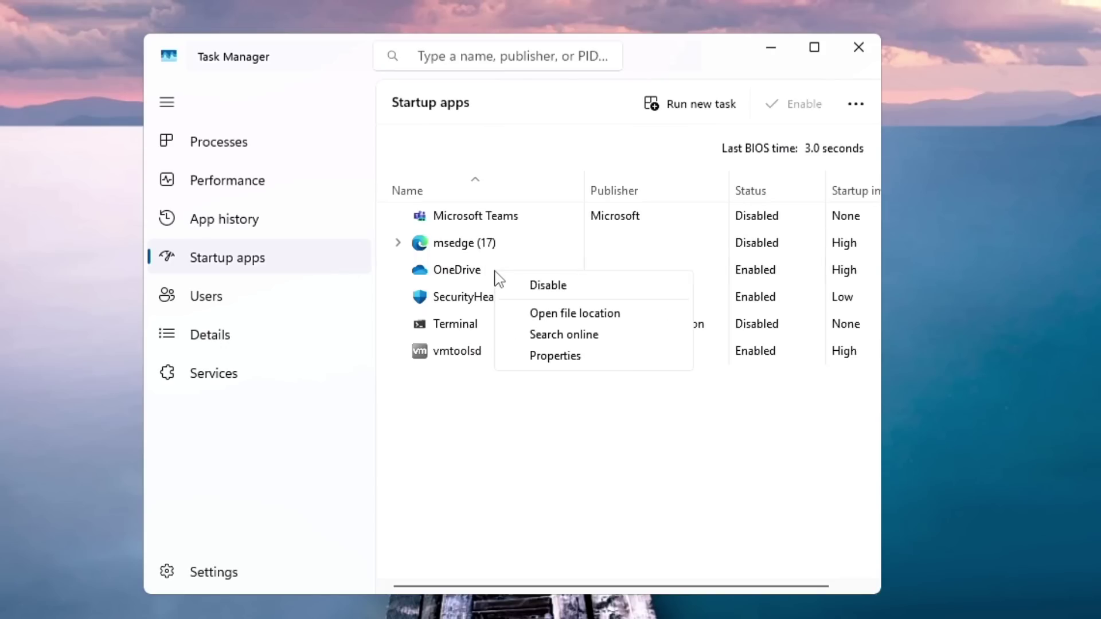
click(537, 289)
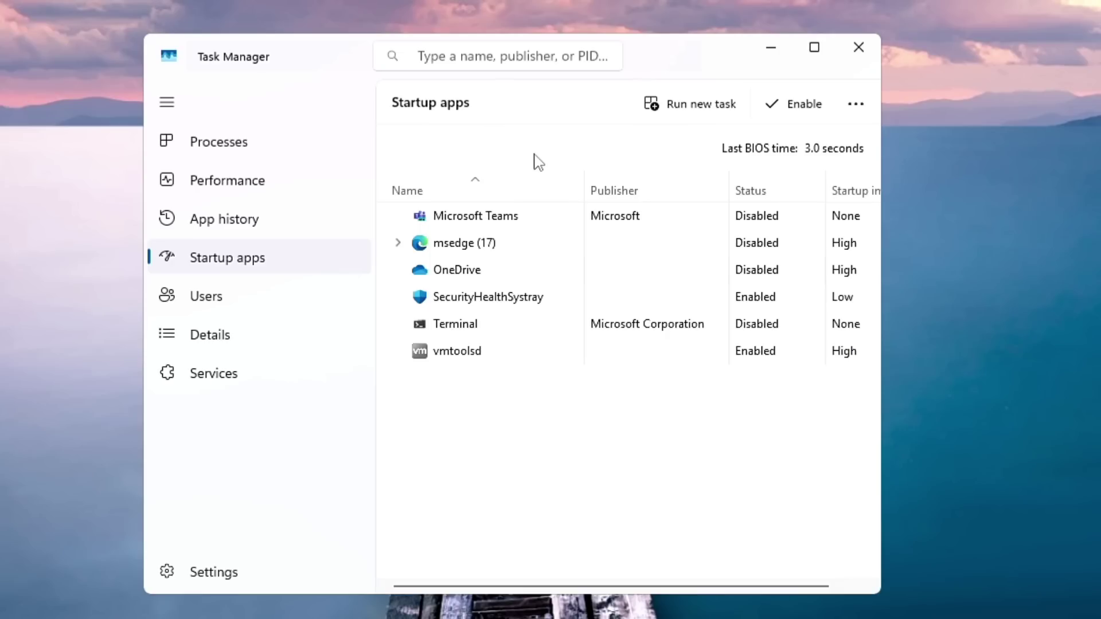
- Show the running processes and expand the Microsoft Edge group to list its individual processes
click(346, 145)
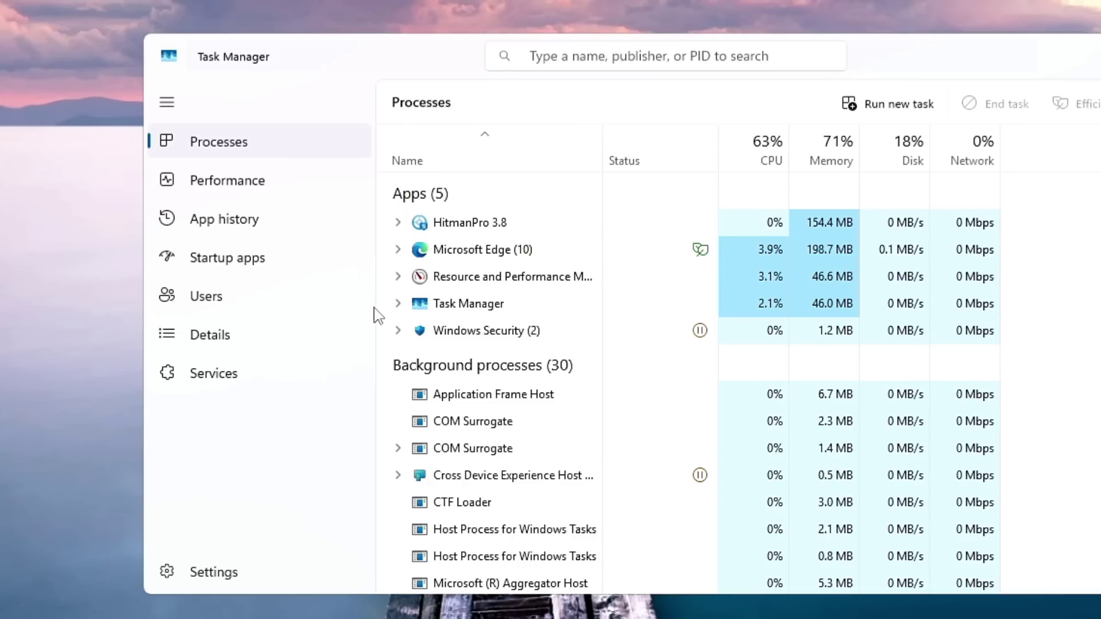
click(503, 251)
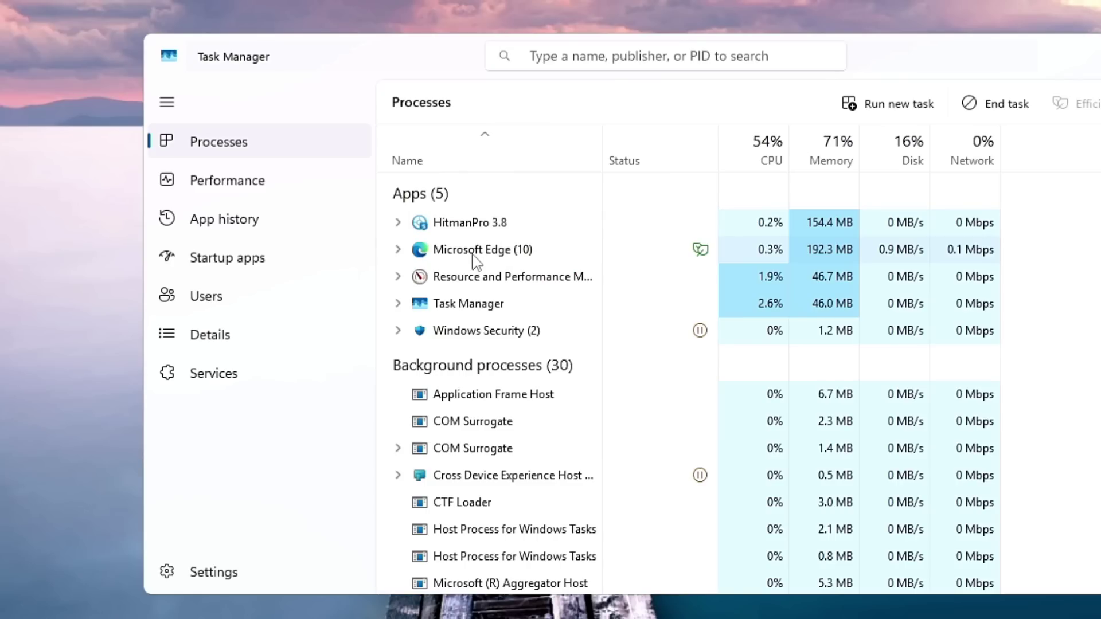
mouse_move(700, 253)
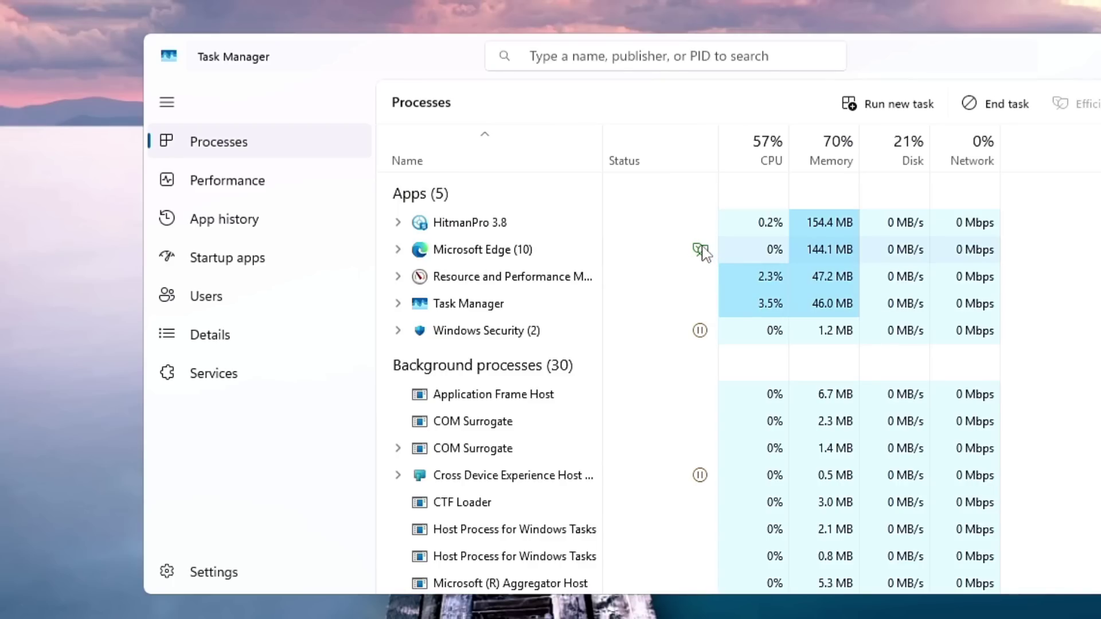
mouse_move(683, 234)
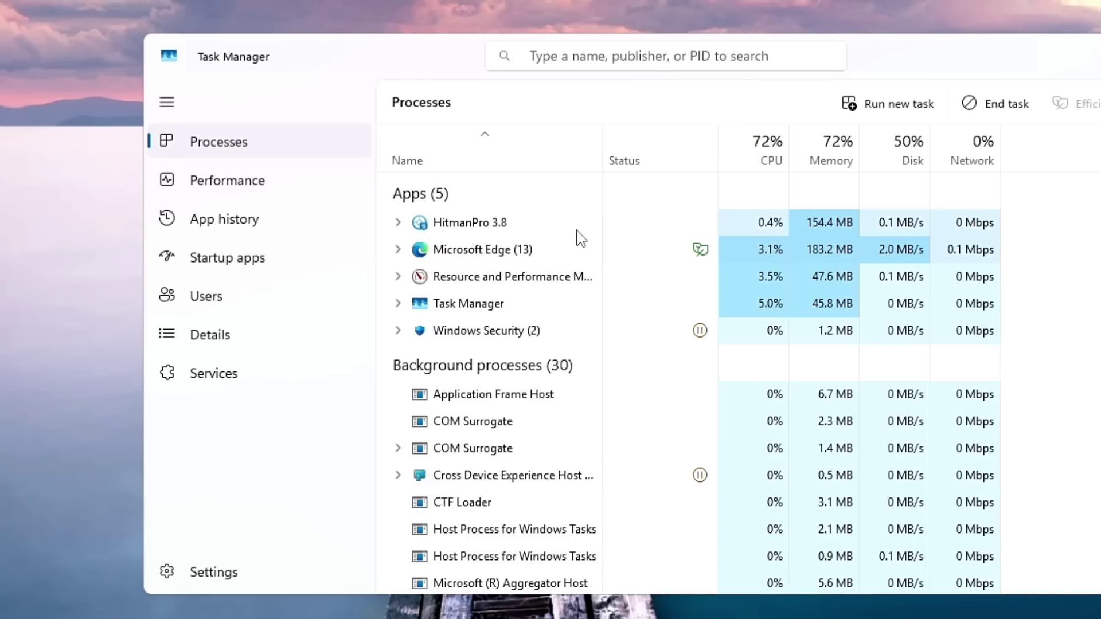
double_click(481, 252)
double_click(480, 229)
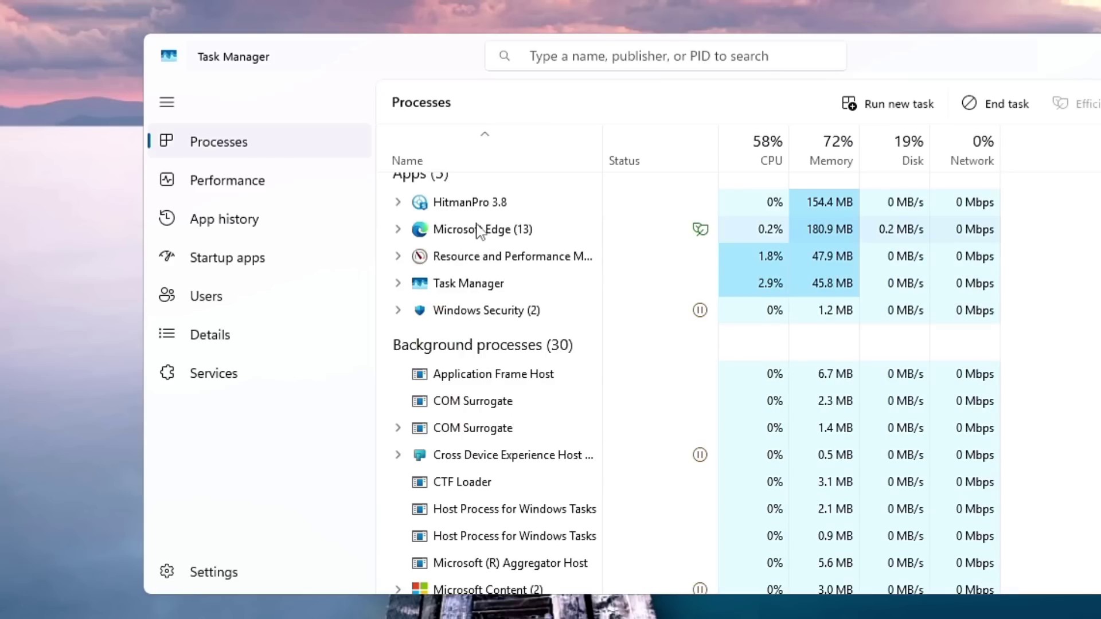
double_click(478, 229)
scroll(560, 484, down, 2)
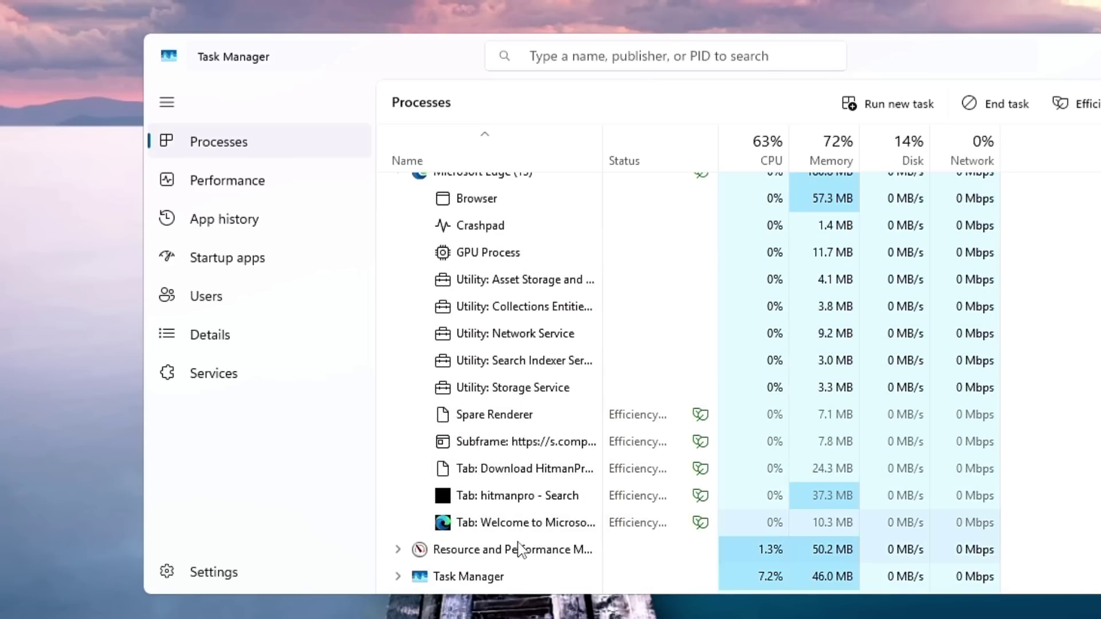
- Turn off Efficiency mode for the Edge welcome tab and the hitmanpro - Search tab processes
right_click(536, 524)
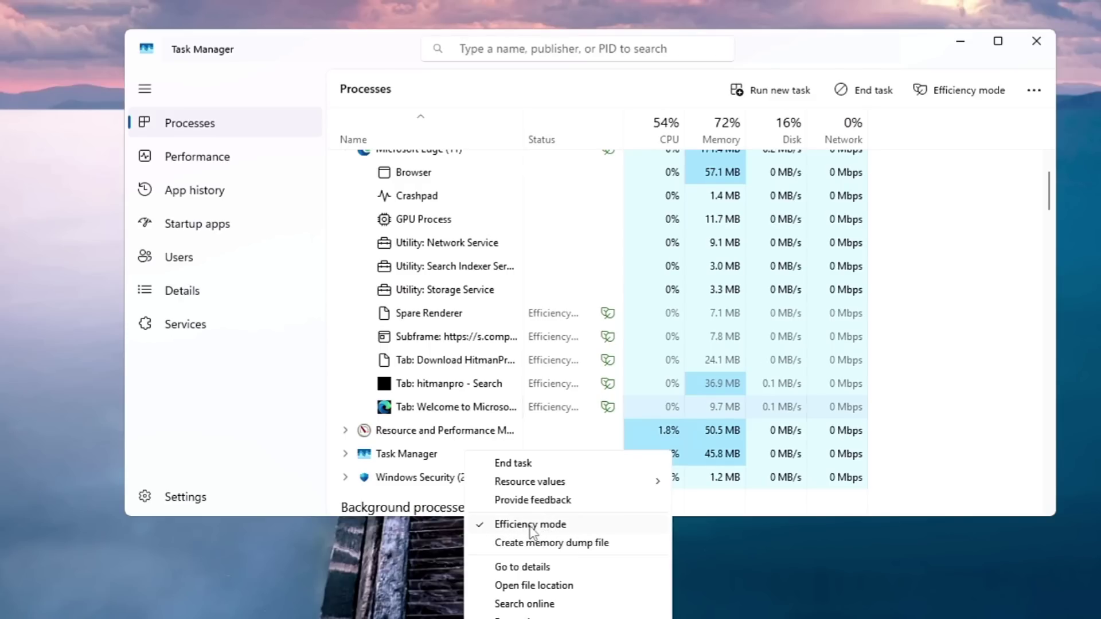
click(527, 524)
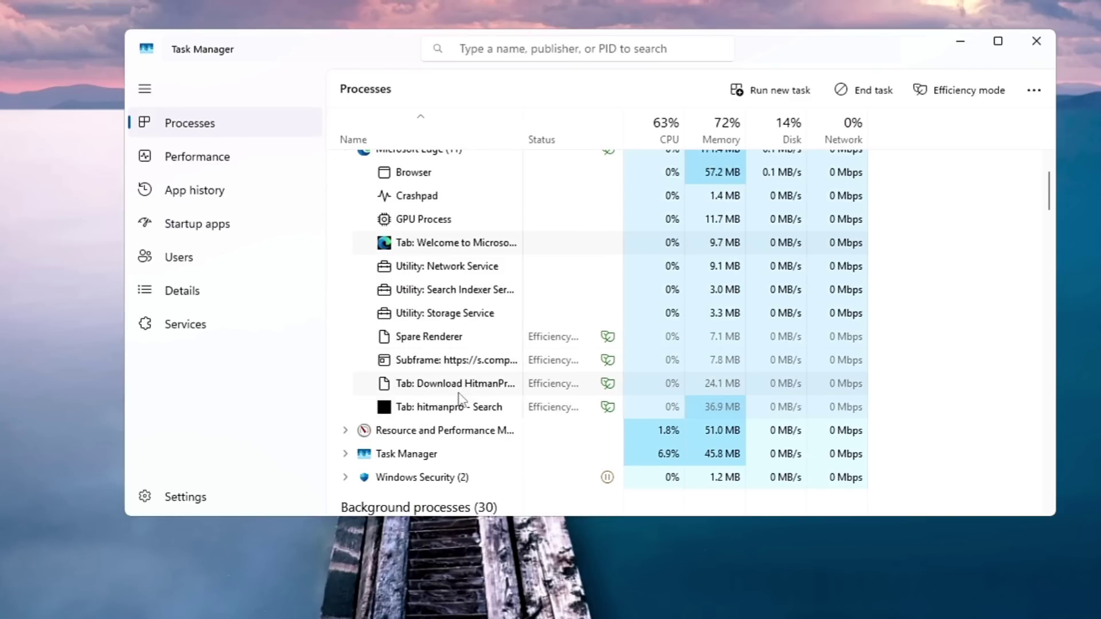
right_click(484, 413)
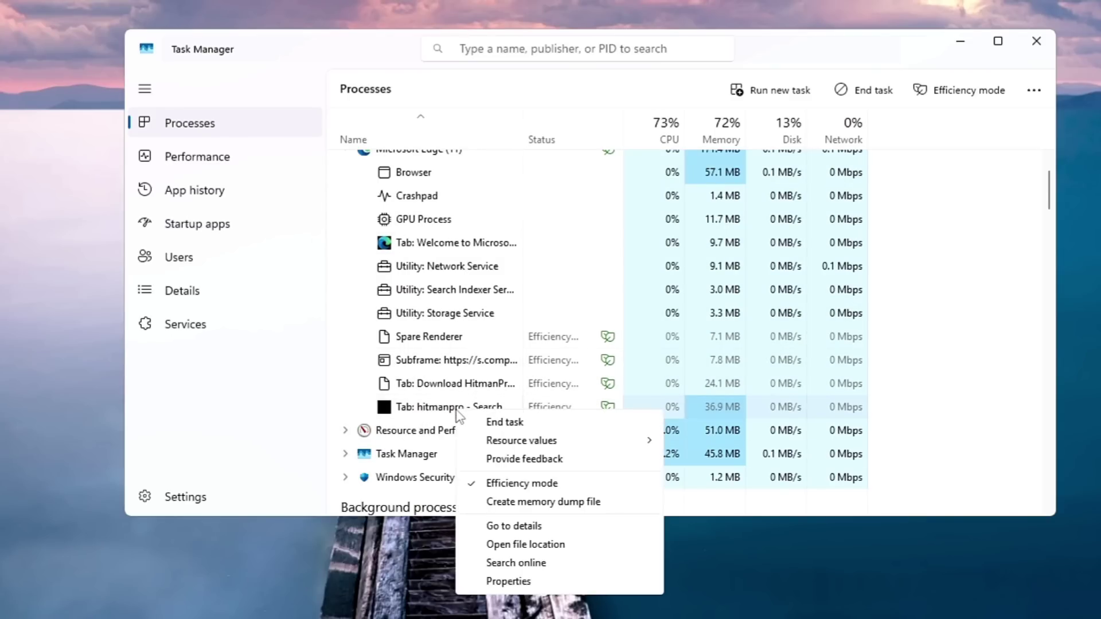
click(491, 484)
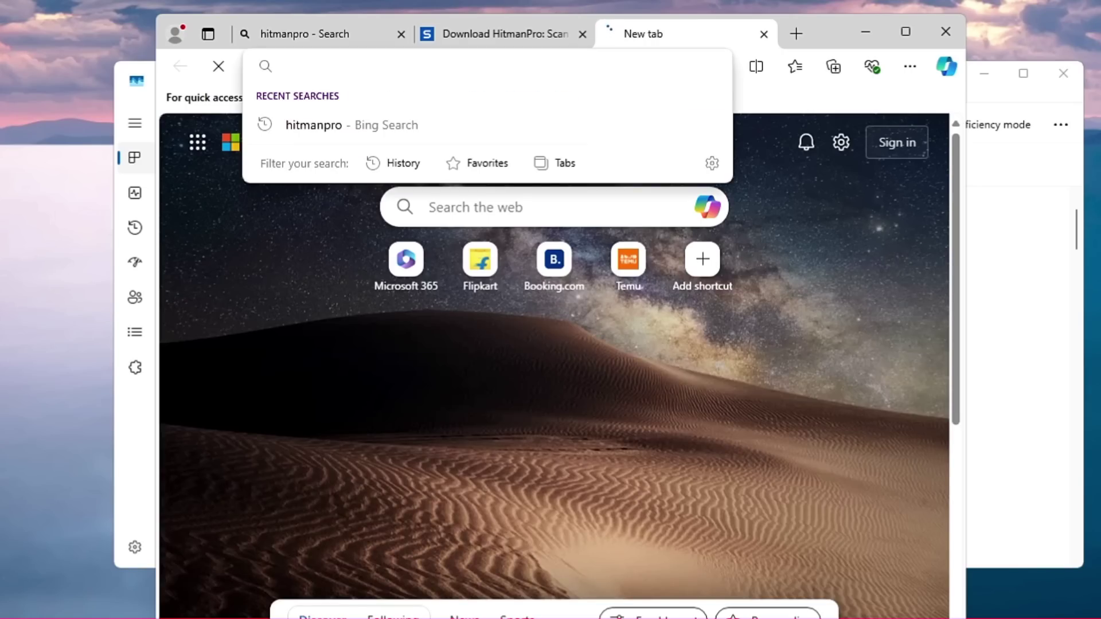
- In a new Microsoft Edge tab, search the web for win11debloat and open its GitHub repository in a maximized window
text(win11debloat)
key(Return)
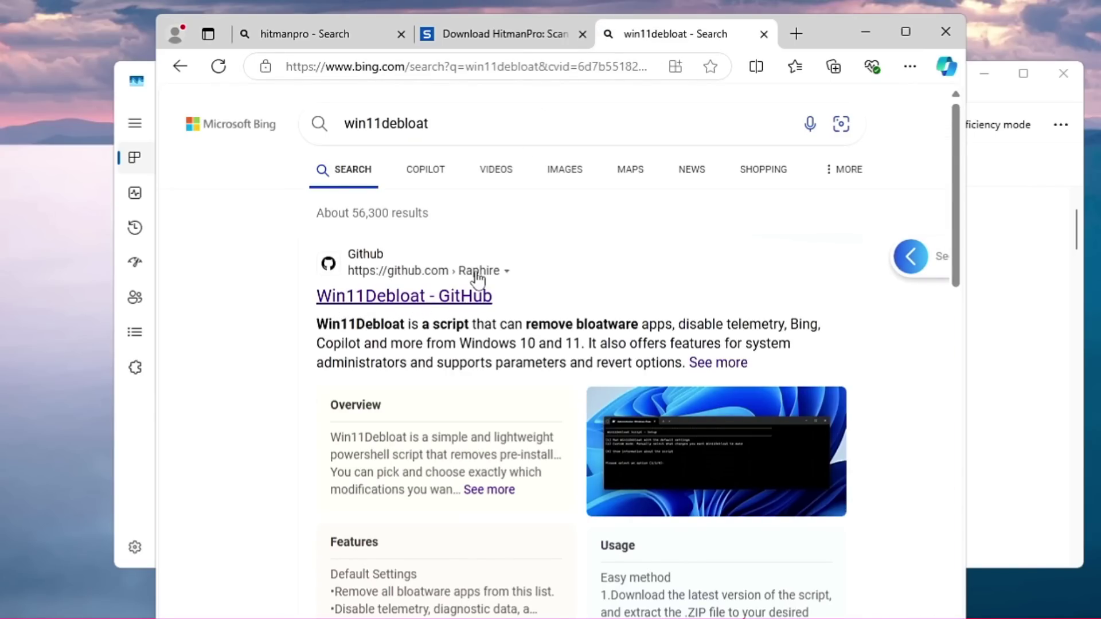
click(455, 301)
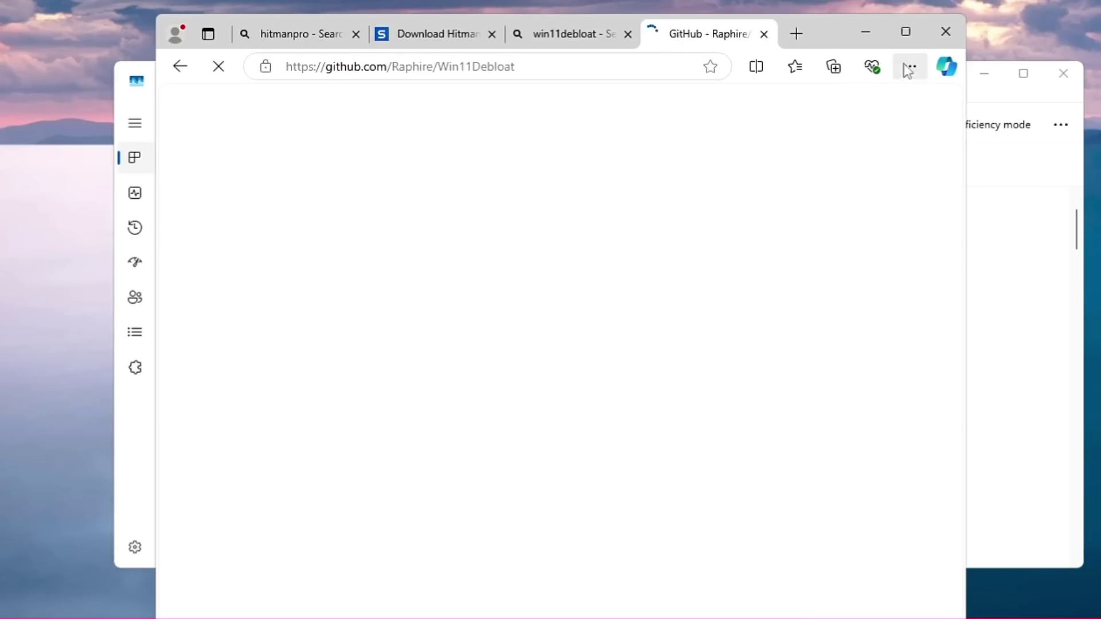
click(906, 32)
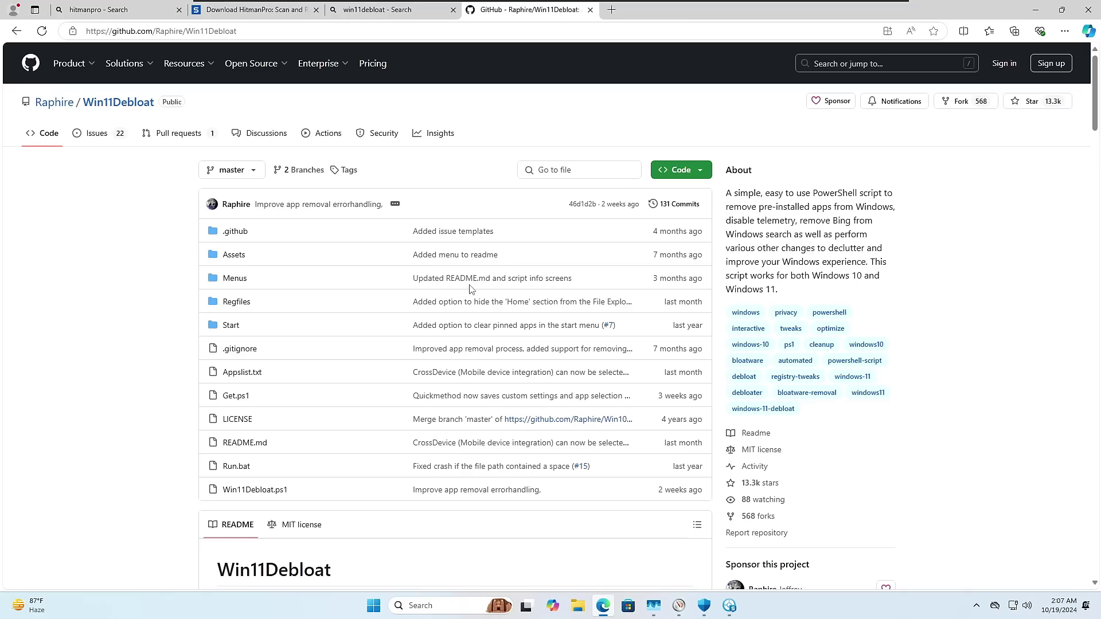
- Download the Win11Debloat repository as a ZIP and show the downloaded file in its folder
scroll(472, 288, down, 5)
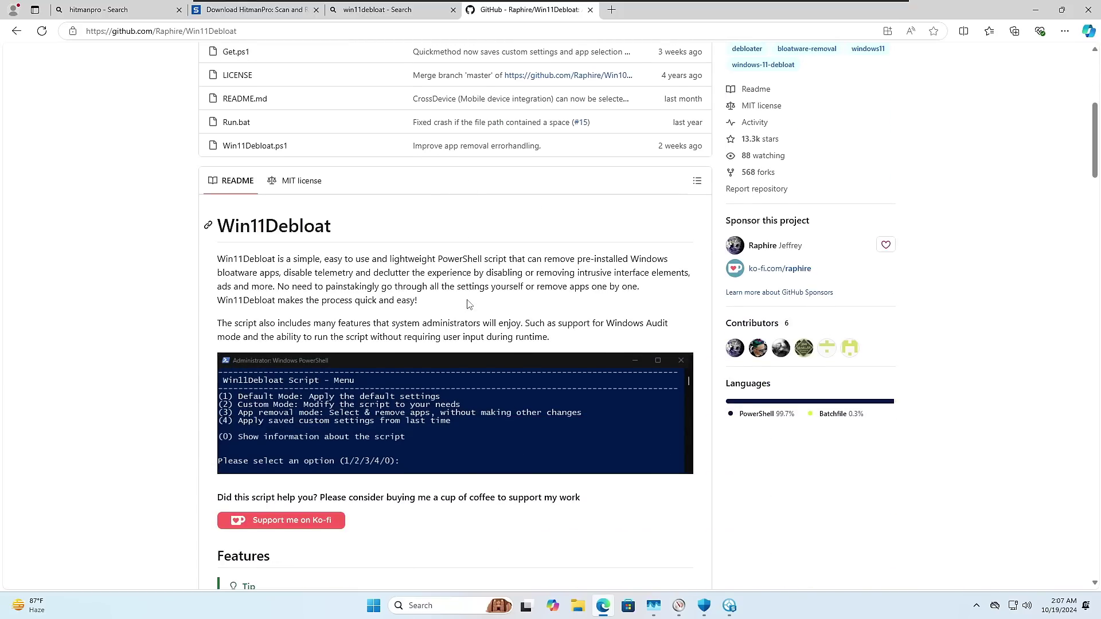
scroll(320, 320, down, 3)
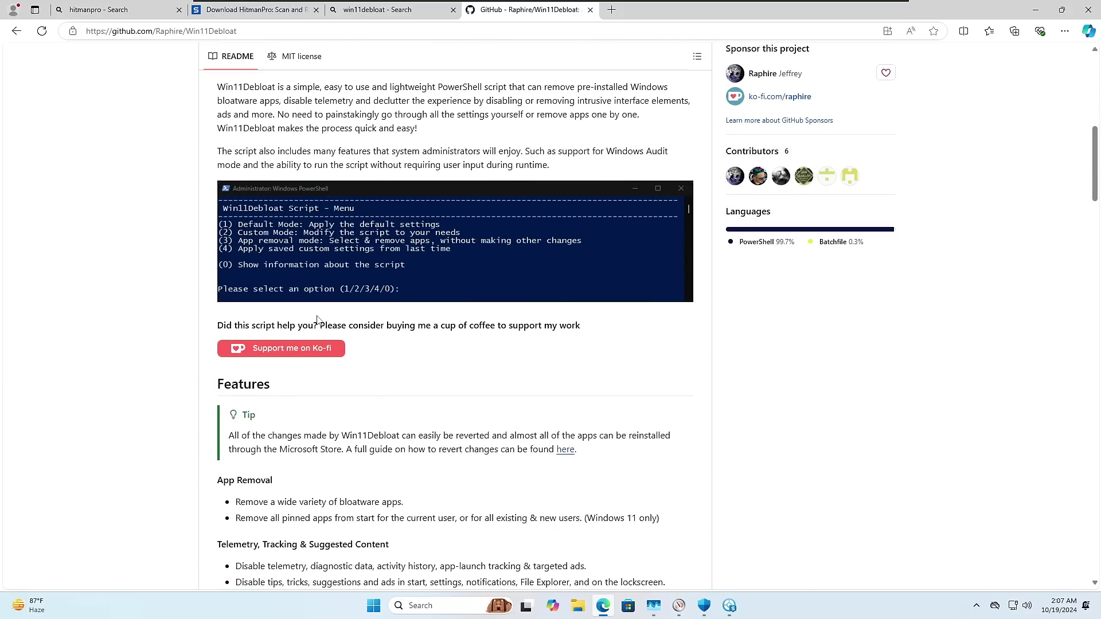
scroll(385, 260, up, 9)
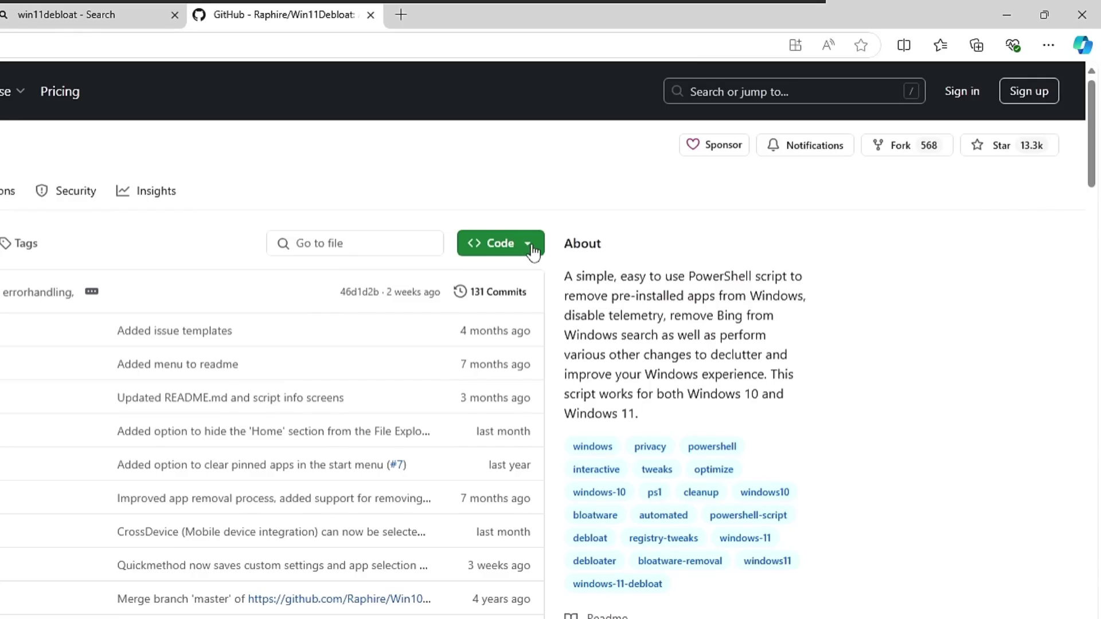
click(705, 174)
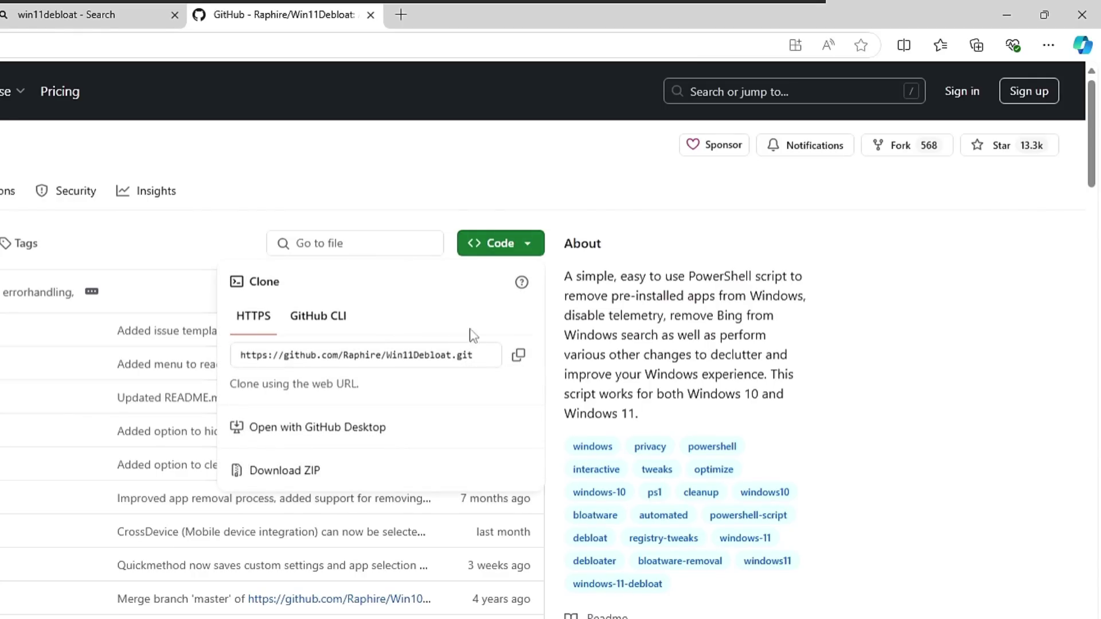
click(294, 477)
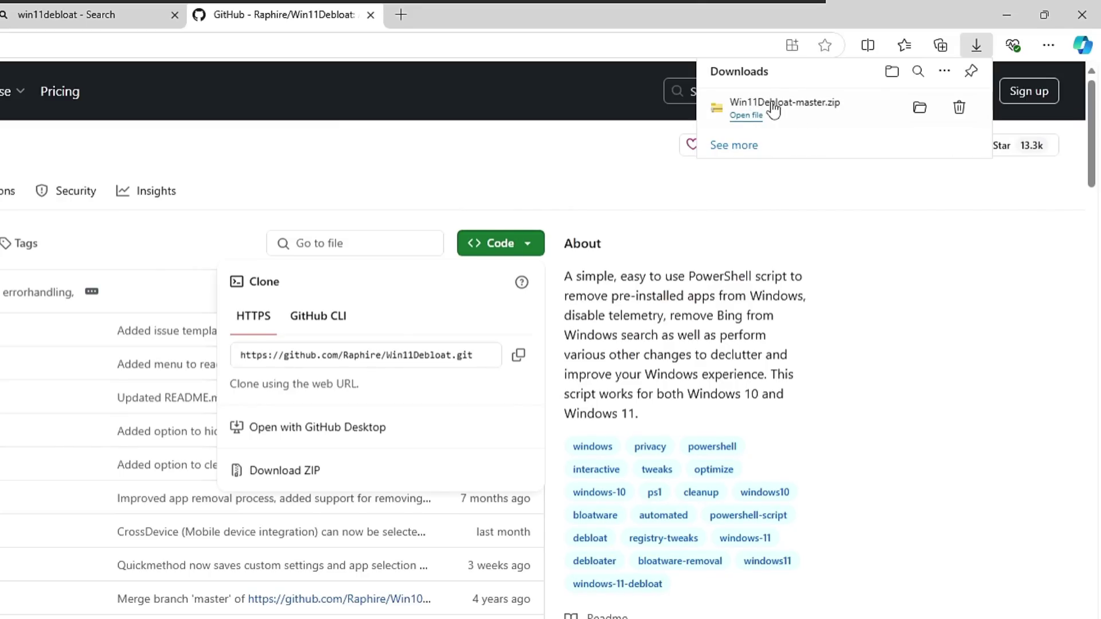
click(921, 110)
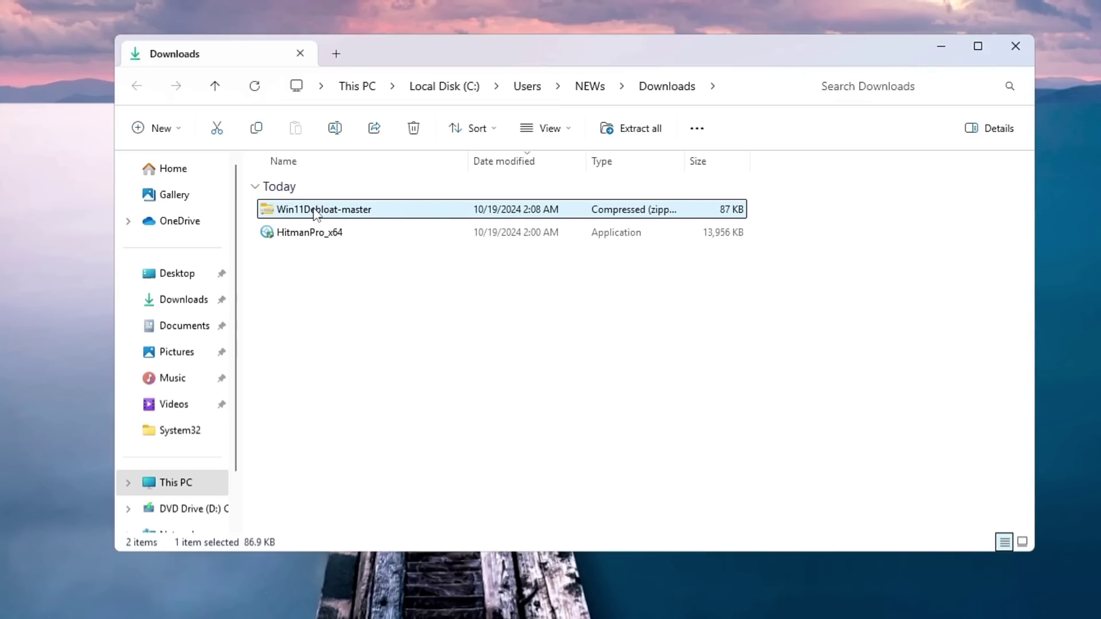
- Extract Win11Debloat-master.zip within Downloads and open the inner Win11Debloat-master folder
right_click(314, 215)
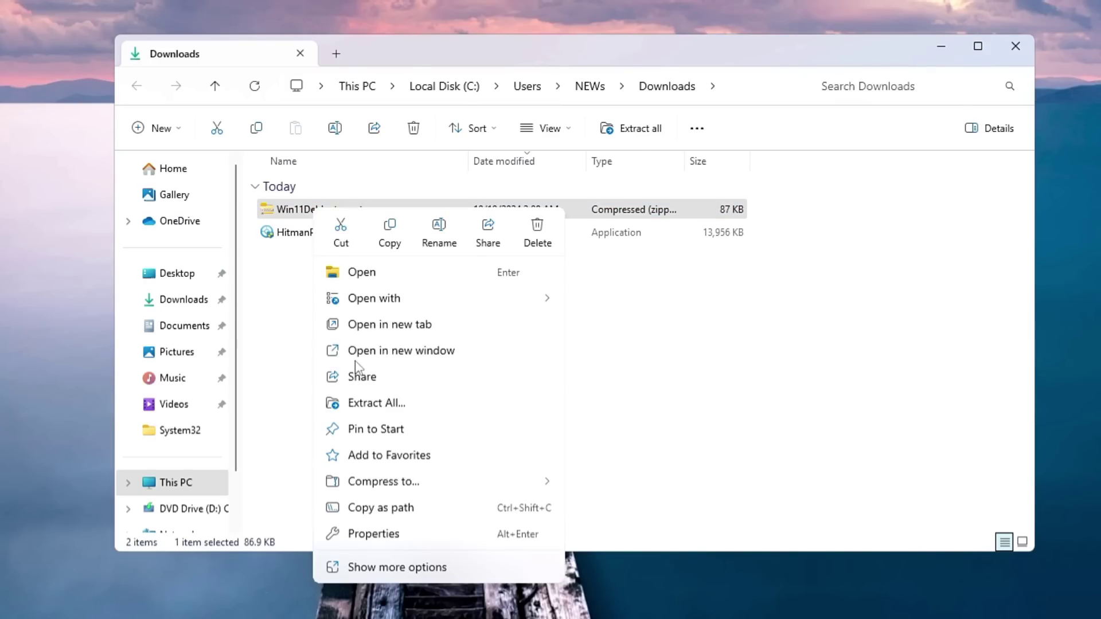
click(367, 404)
click(576, 487)
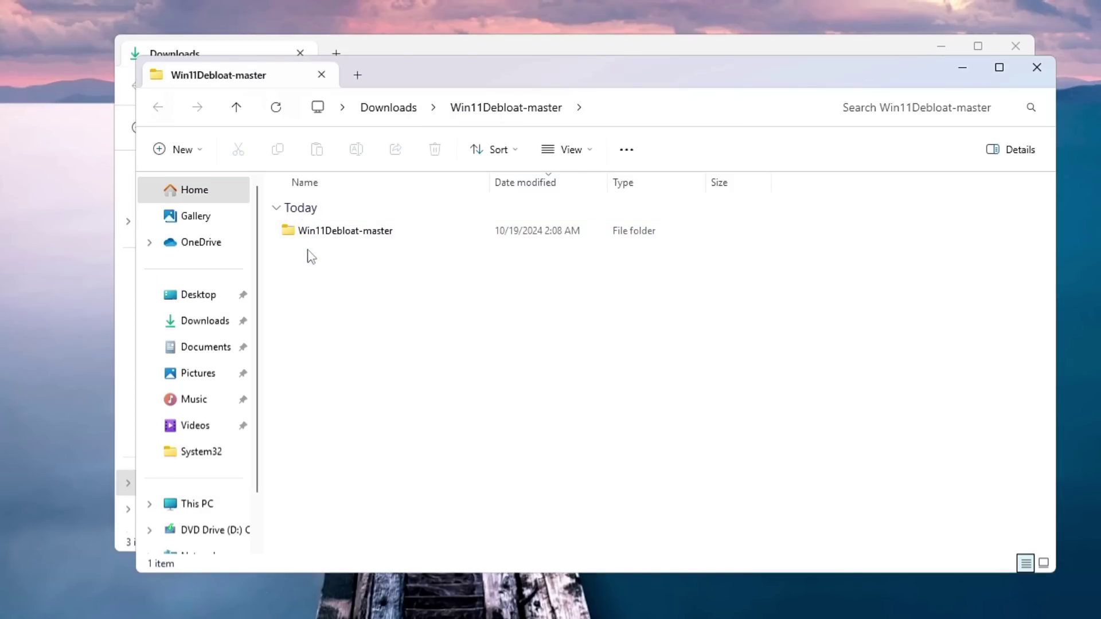
double_click(366, 241)
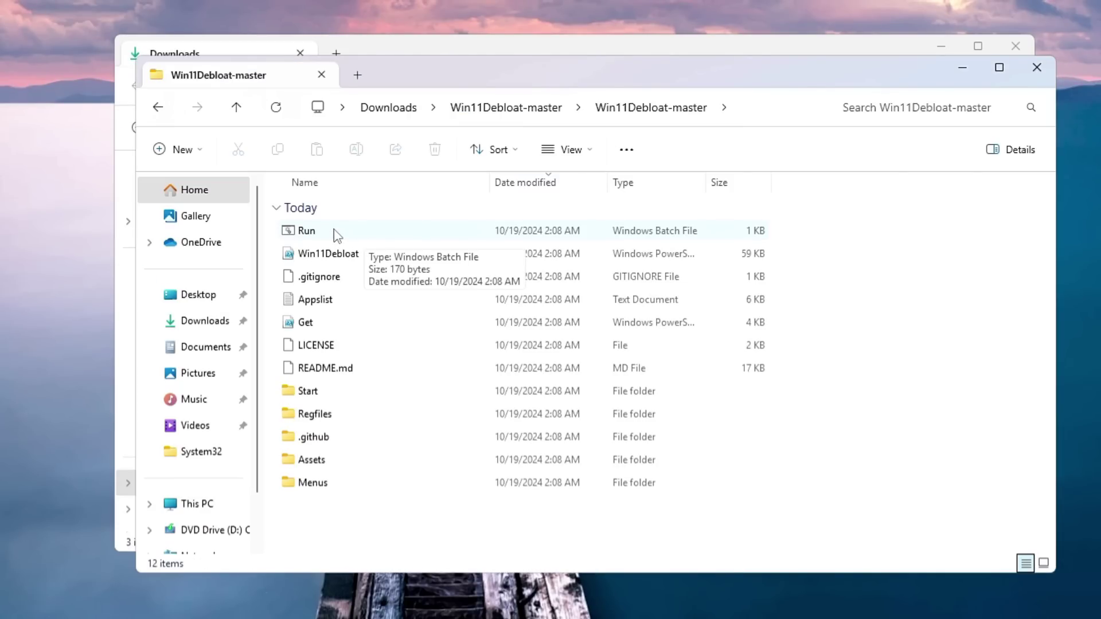
- Launch the Run batch file as administrator and allow it to make changes to the device
click(337, 233)
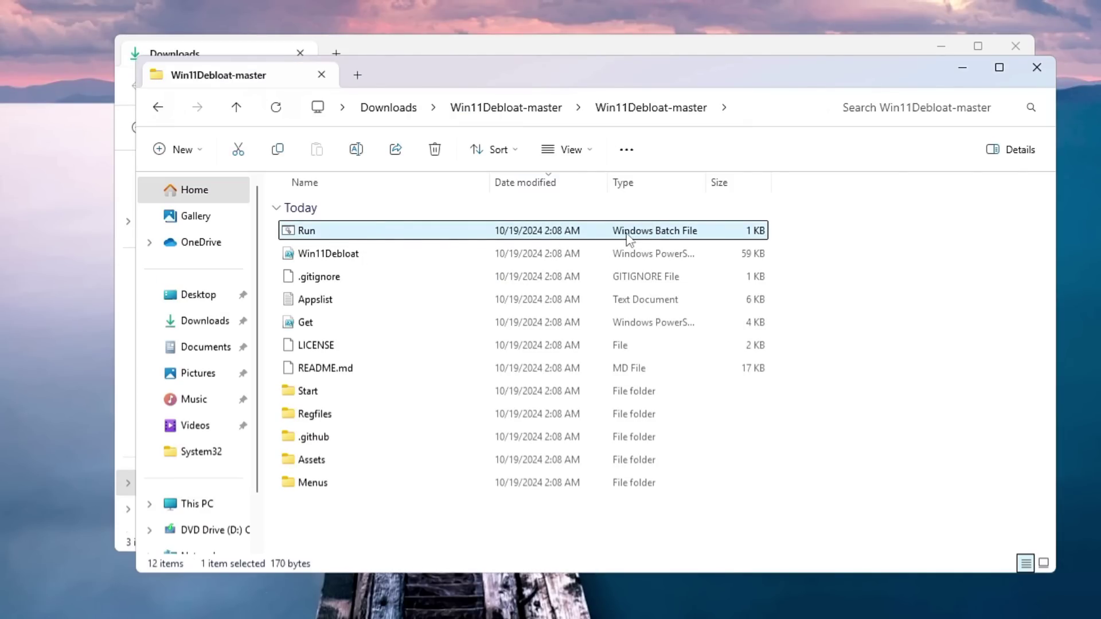
right_click(374, 235)
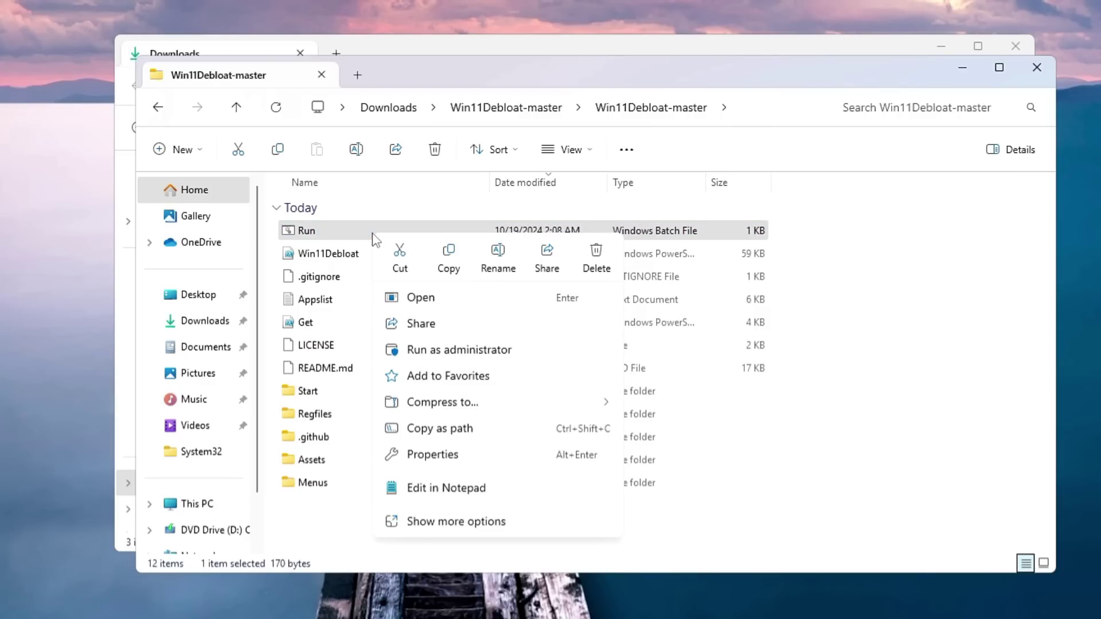
click(430, 352)
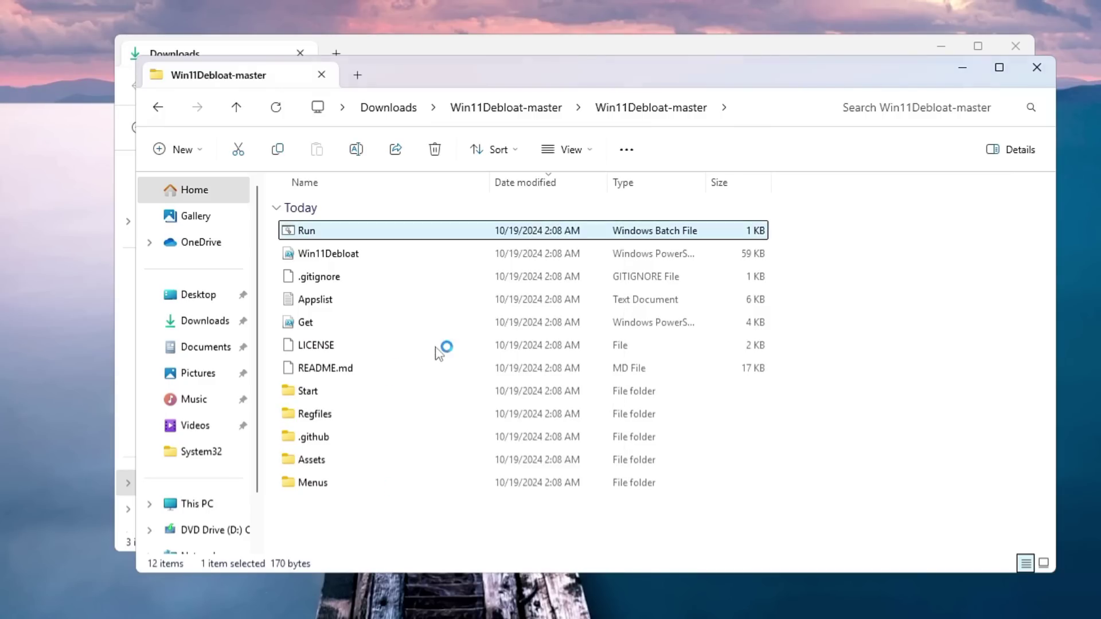
click(408, 460)
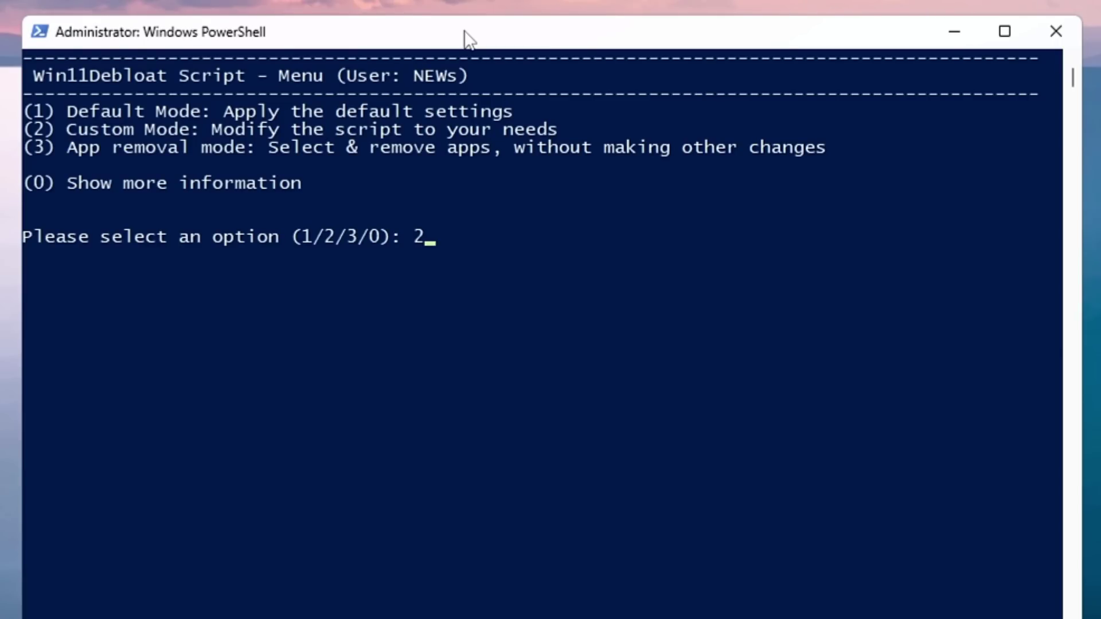
- Choose Custom Mode (2) in the Win11Debloat script, then option 3 to select which apps to remove and keep
key(Return)
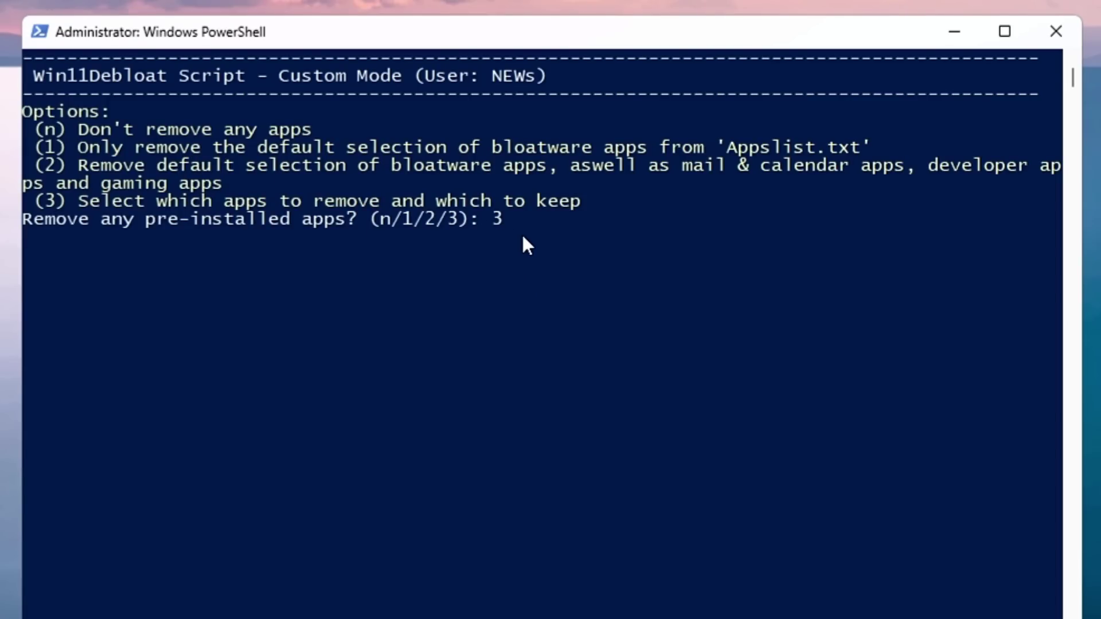
drag(34, 32, 784, 46)
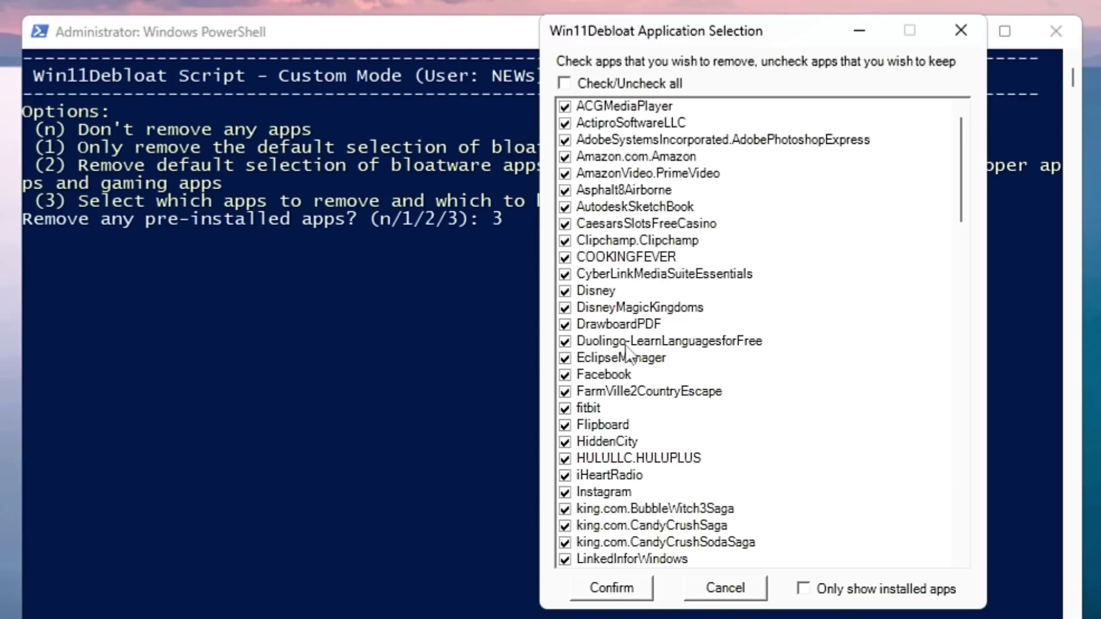
- Mark Microsoft.Copilot, Microsoft.GetHelp, Microsoft.People and Microsoft.OneDrive for removal in the application selection
scroll(648, 348, down, 1)
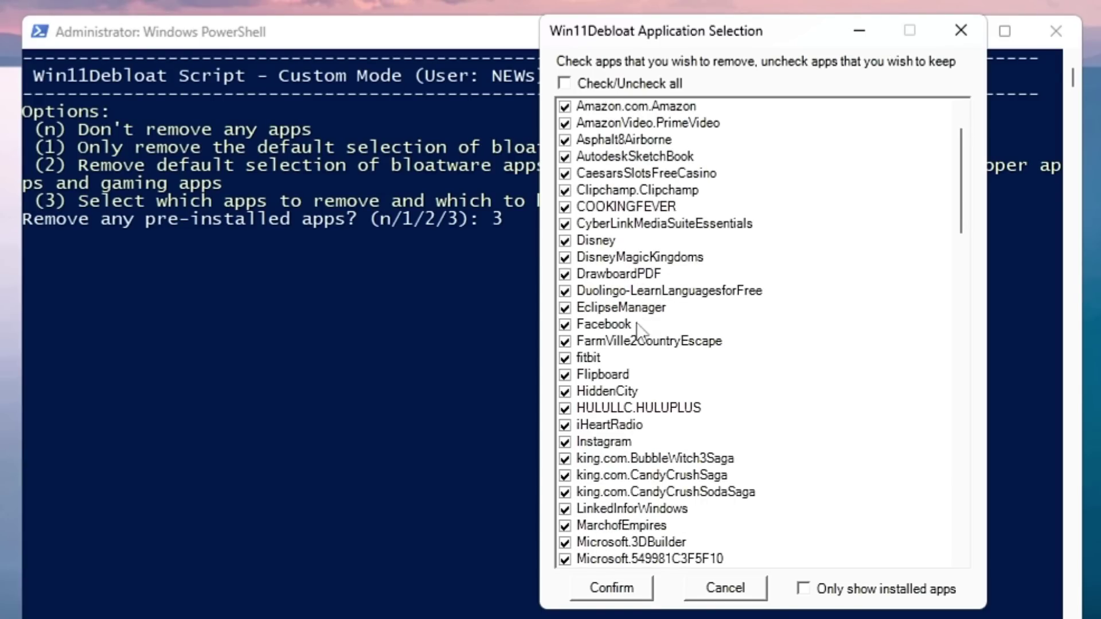
scroll(609, 304, down, 1)
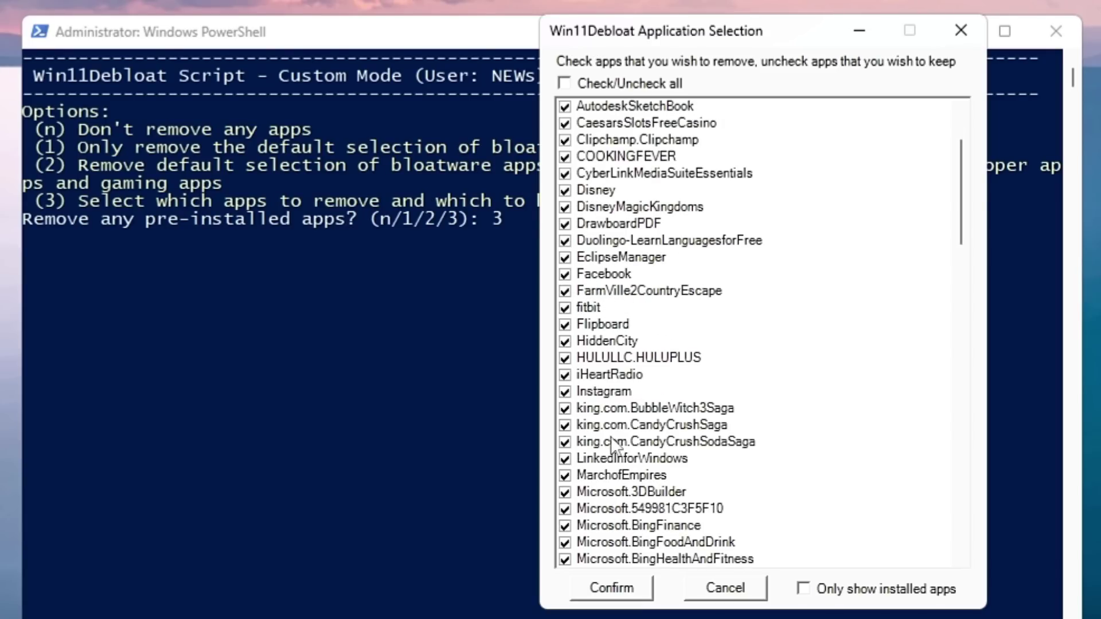
scroll(610, 435, down, 2)
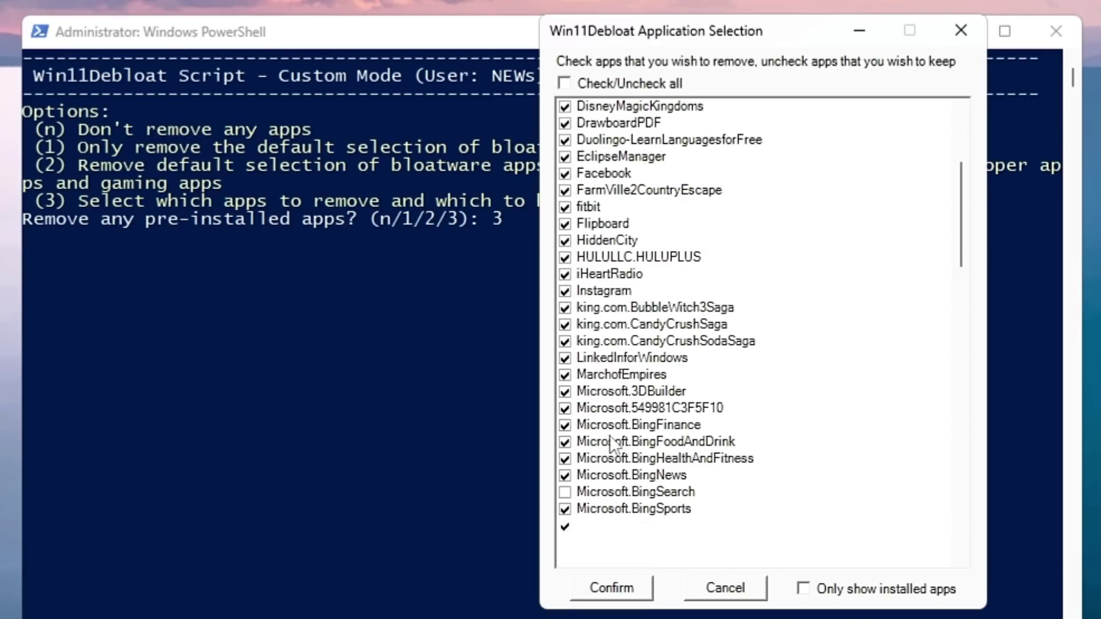
scroll(612, 433, down, 5)
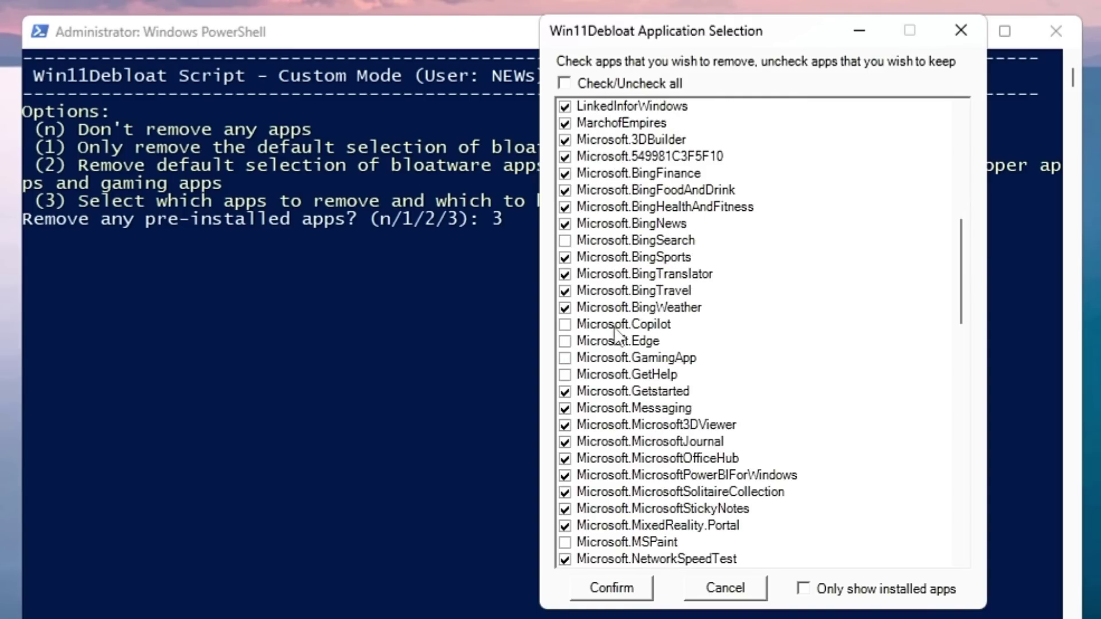
click(565, 325)
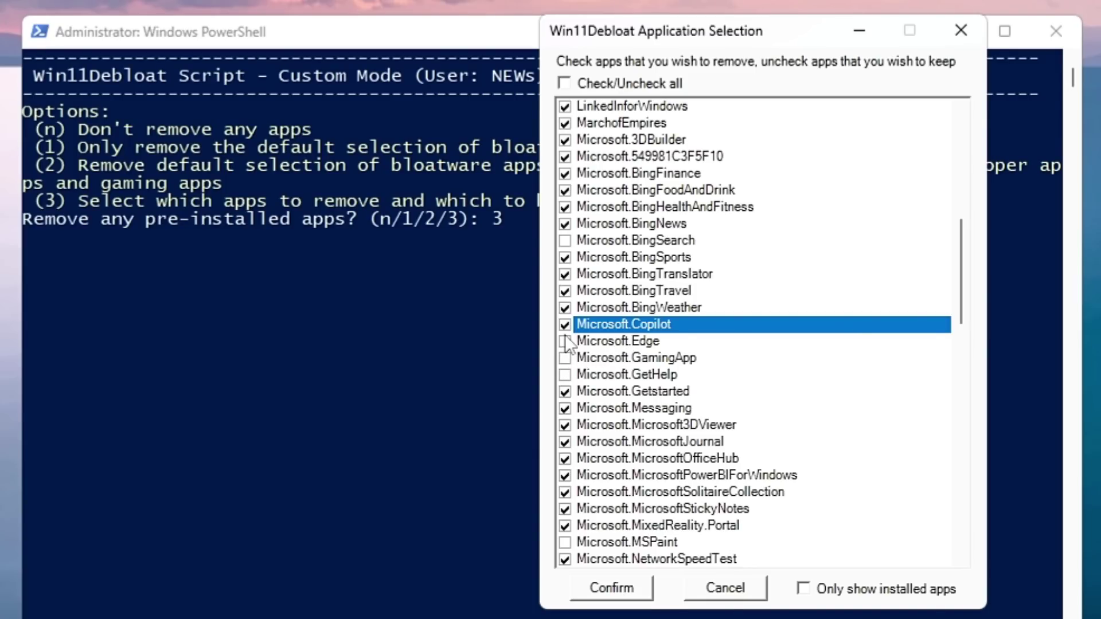
click(581, 375)
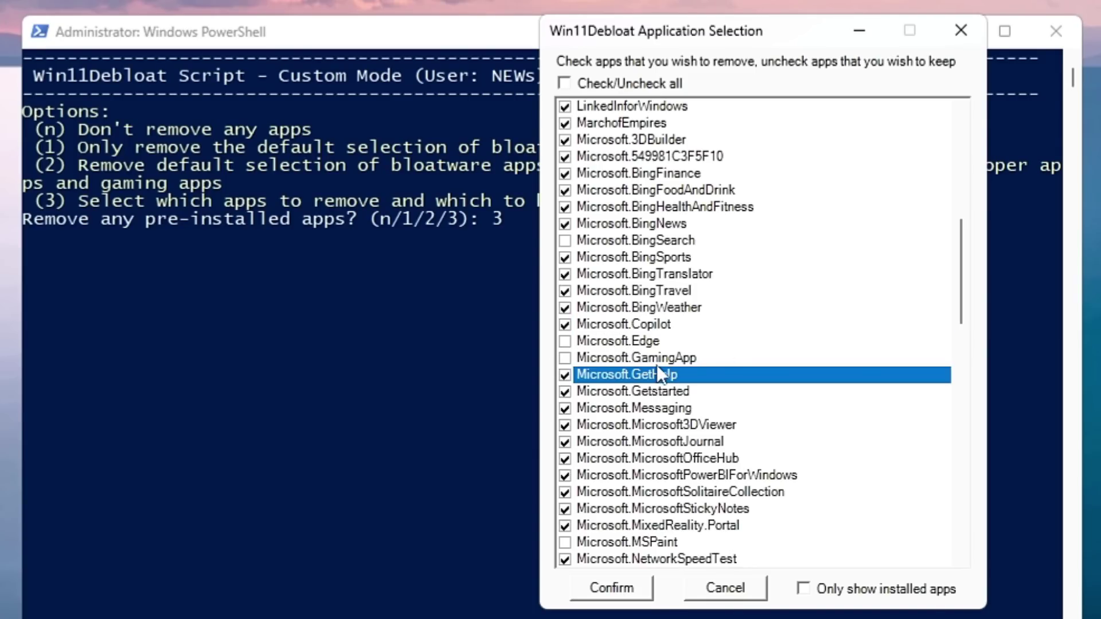
scroll(656, 365, down, 5)
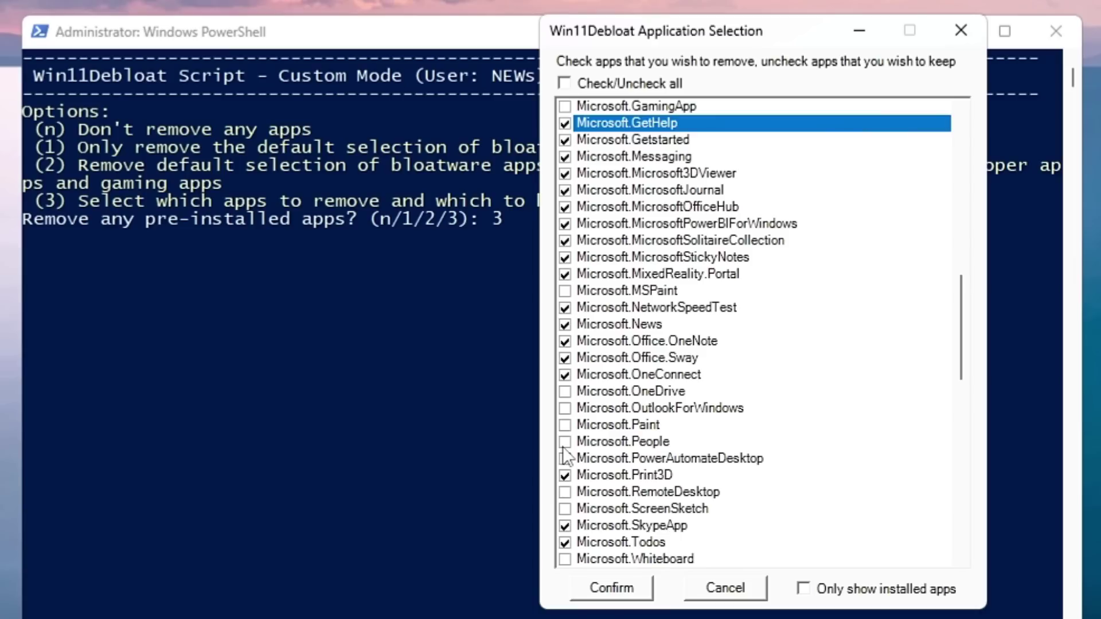
click(564, 445)
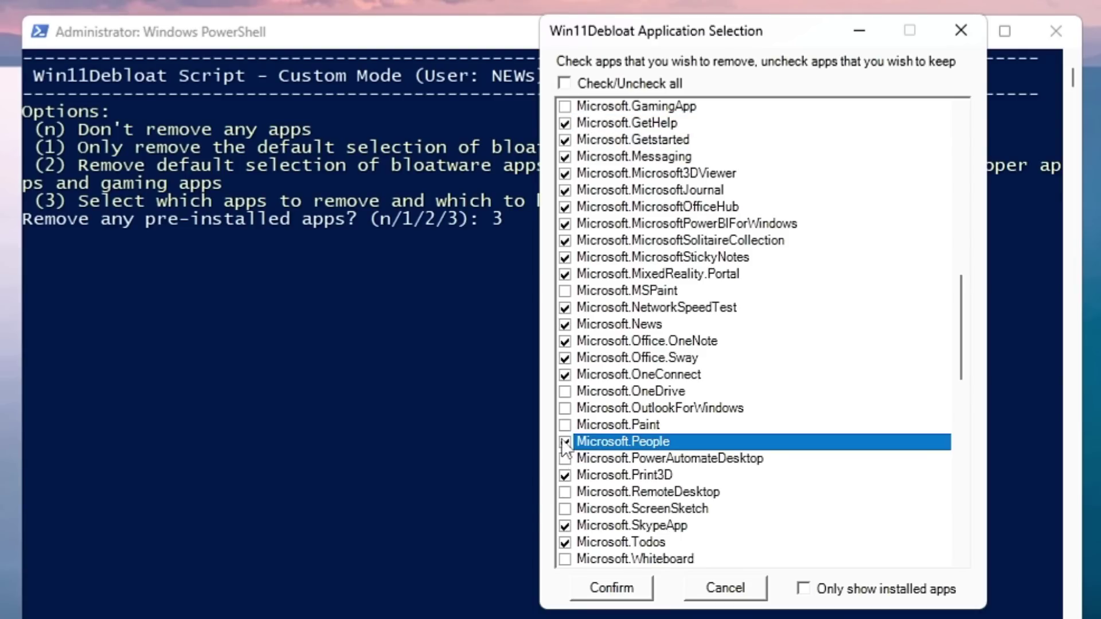
click(565, 391)
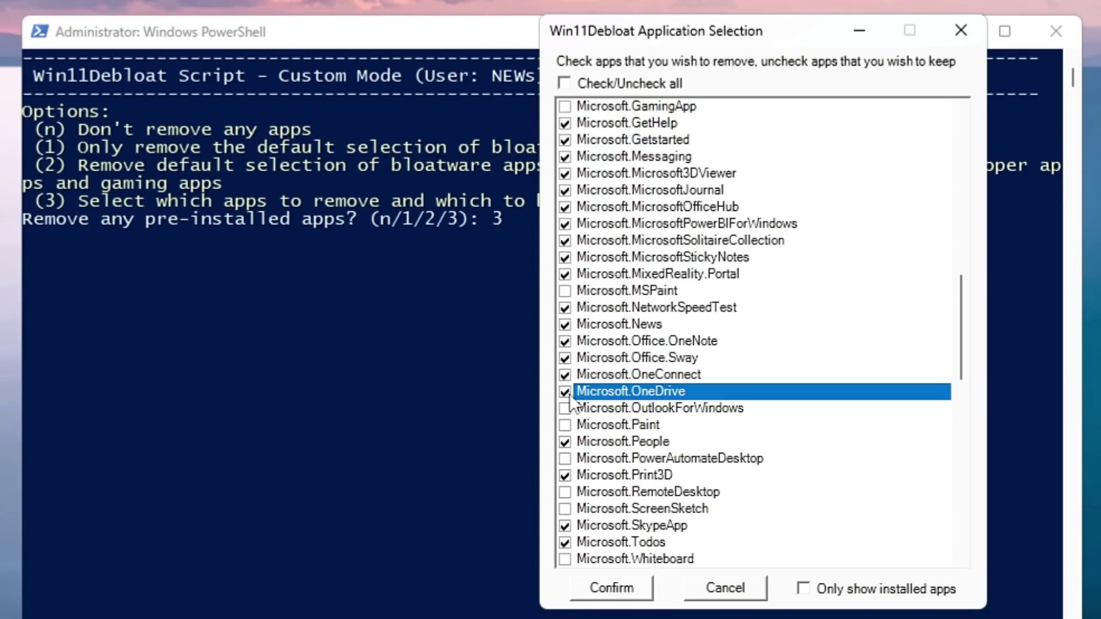
- Mark Microsoft.ZuneMusic, XboxGameOverlay, XboxGamingOverlay, XboxIdentityProvider and XboxSpeechToTextOverlay for removal and confirm the app selection
scroll(569, 394, down, 8)
click(565, 476)
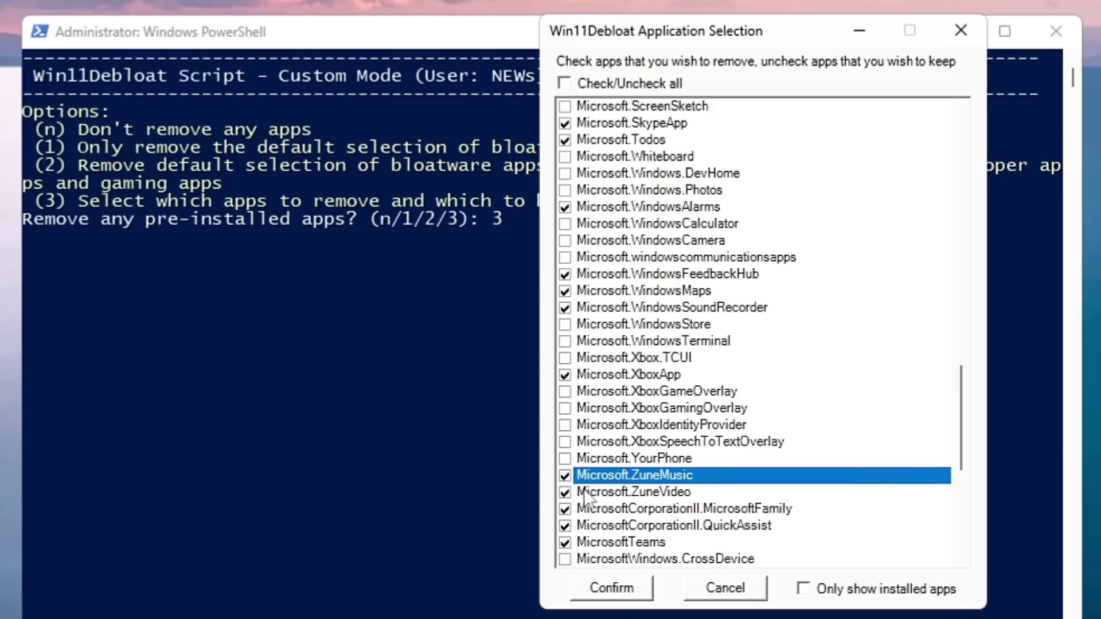
click(565, 391)
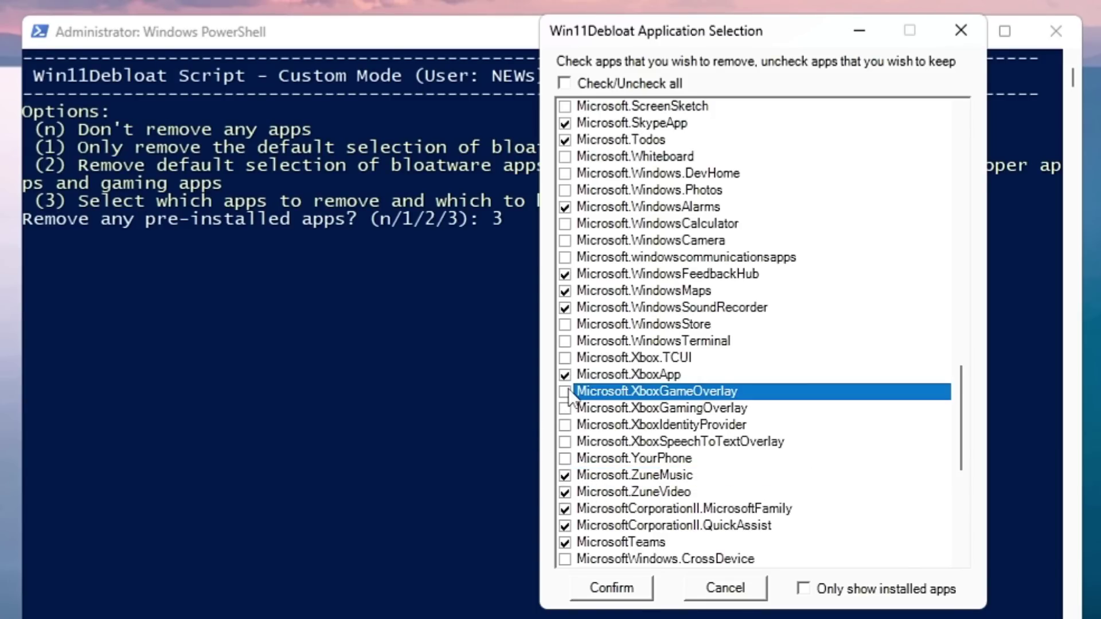
click(565, 408)
click(564, 425)
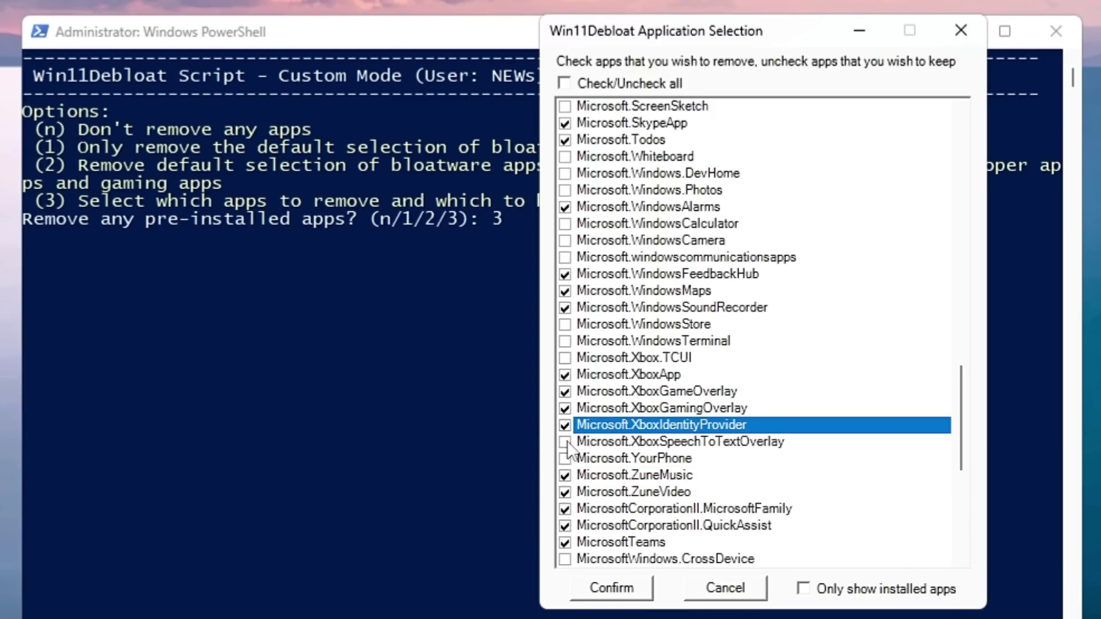
click(564, 442)
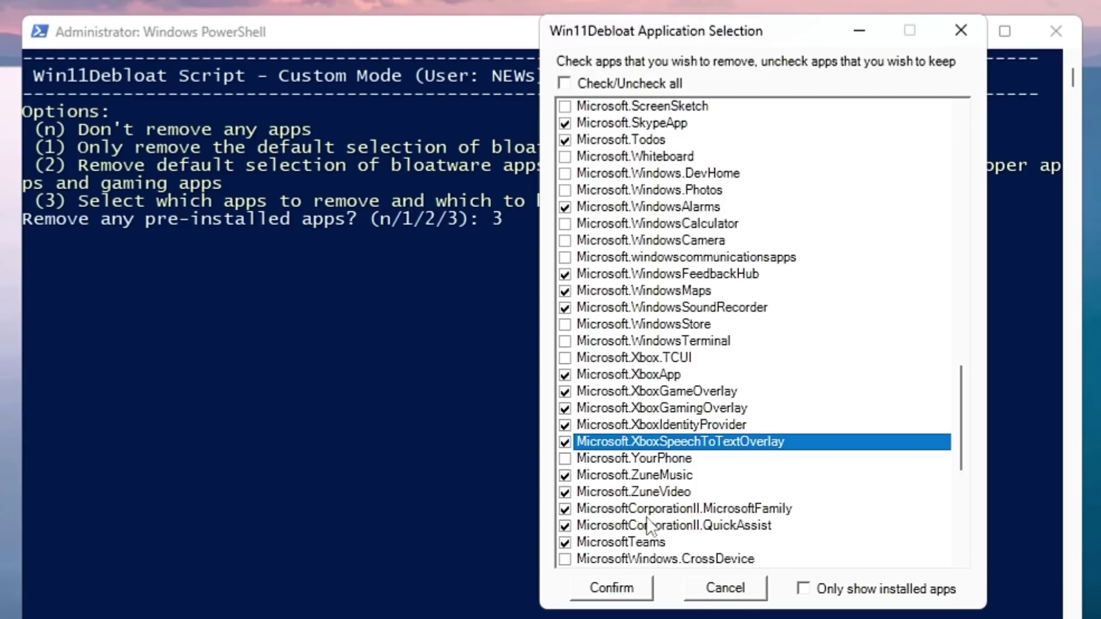
click(625, 590)
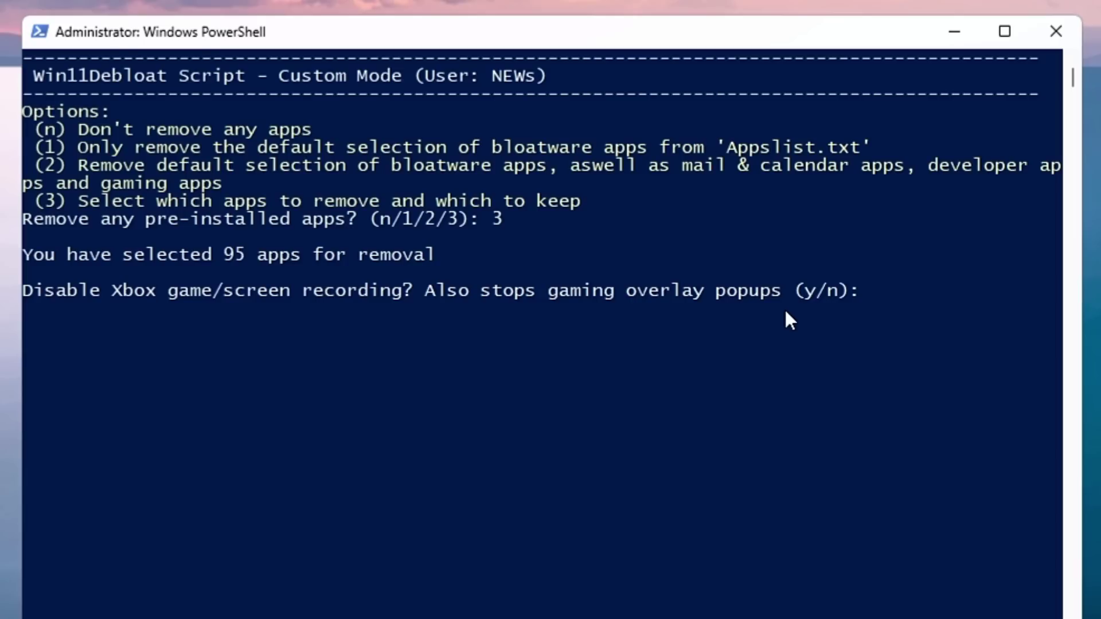
- Answer y to disabling Xbox game/screen recording and choose option 1 to remove pinned start menu apps for this user only
text(y)
key(Return)
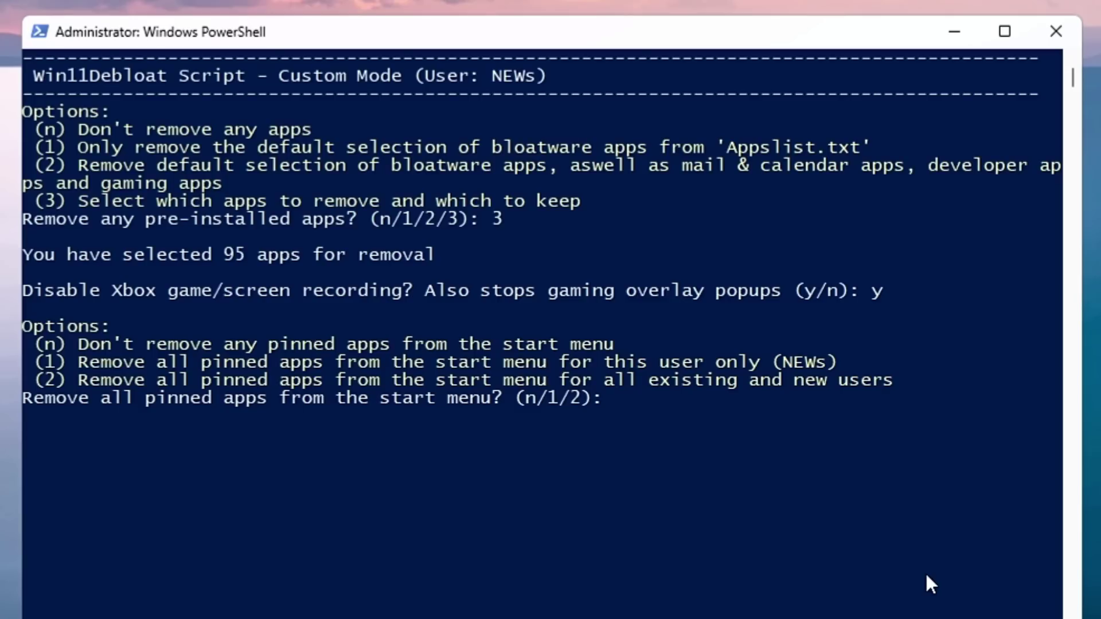
text(1)
key(Return)
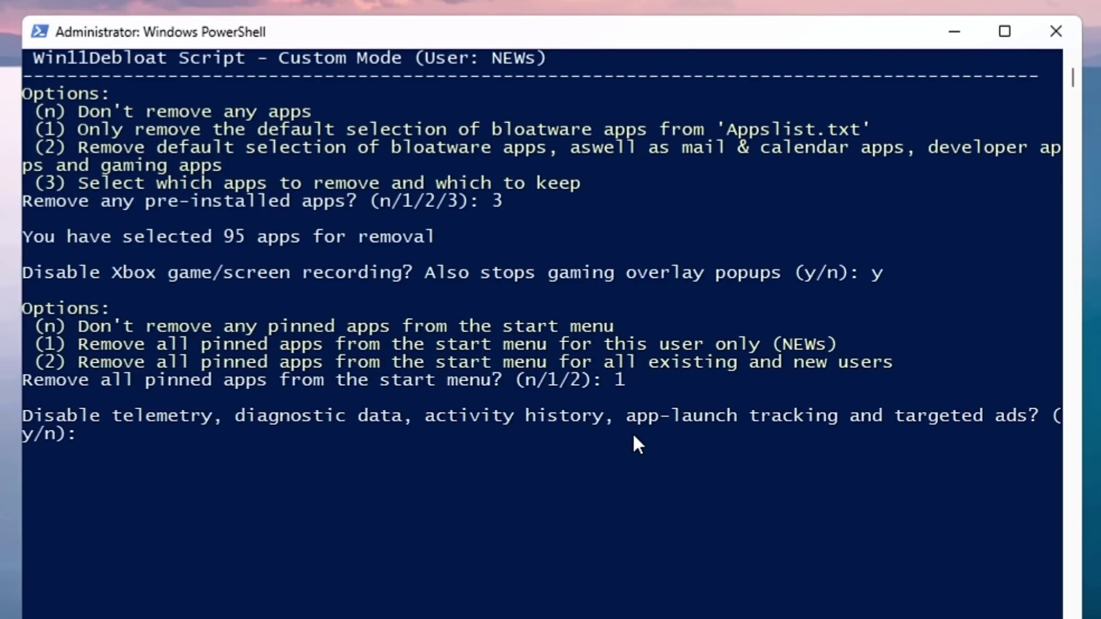
- Answer y to disabling telemetry and targeted ads, and y to disabling tips, suggestions and ads across Windows
text(y)
key(Return)
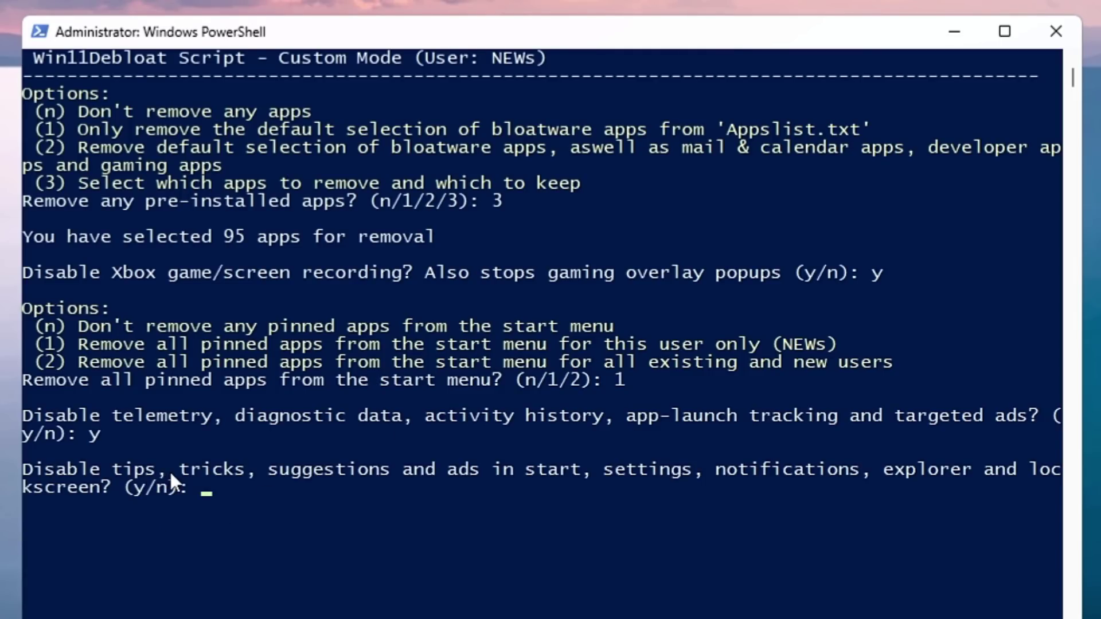
text(y)
key(Return)
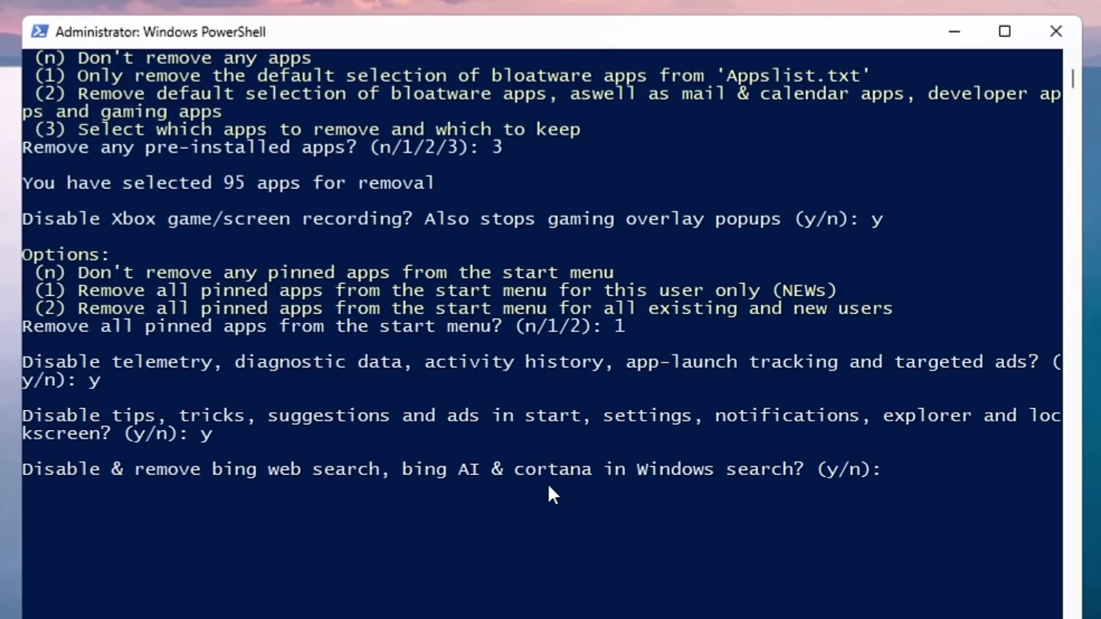
- Answer y to removing Bing web search and Cortana, removing Windows Copilot, and disabling Windows Recall snapshots
text(y)
key(Return)
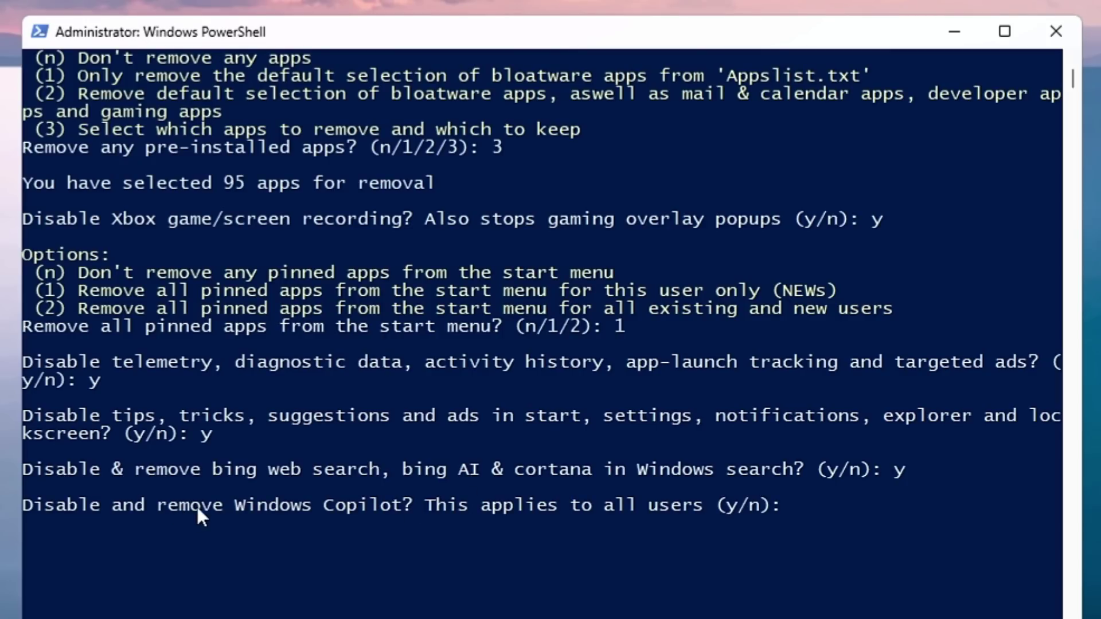
text(y)
key(Return)
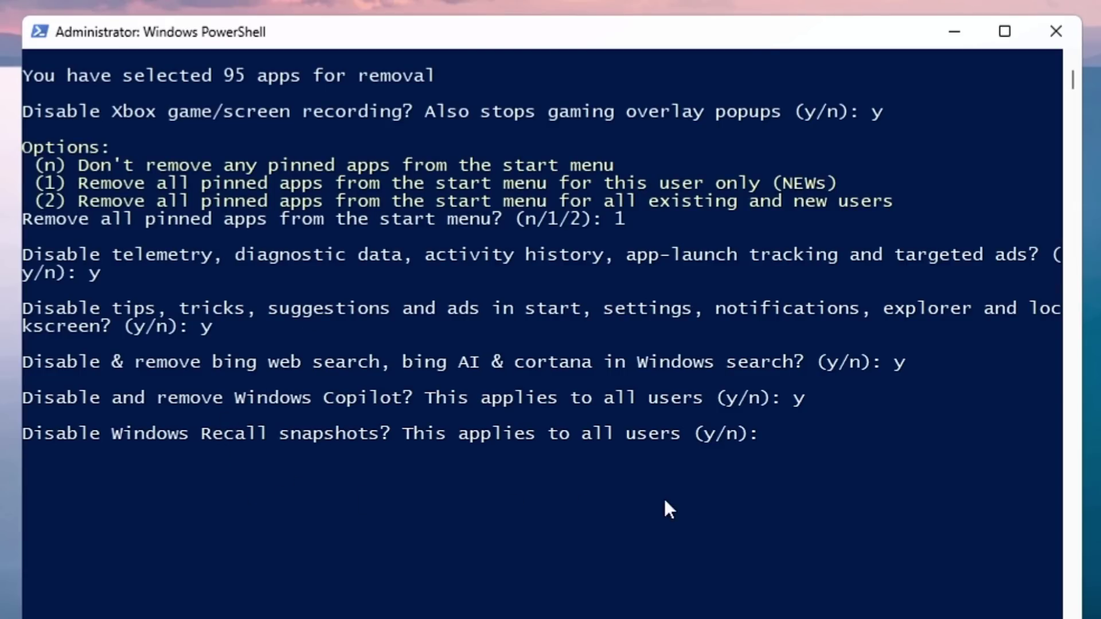
key(Return)
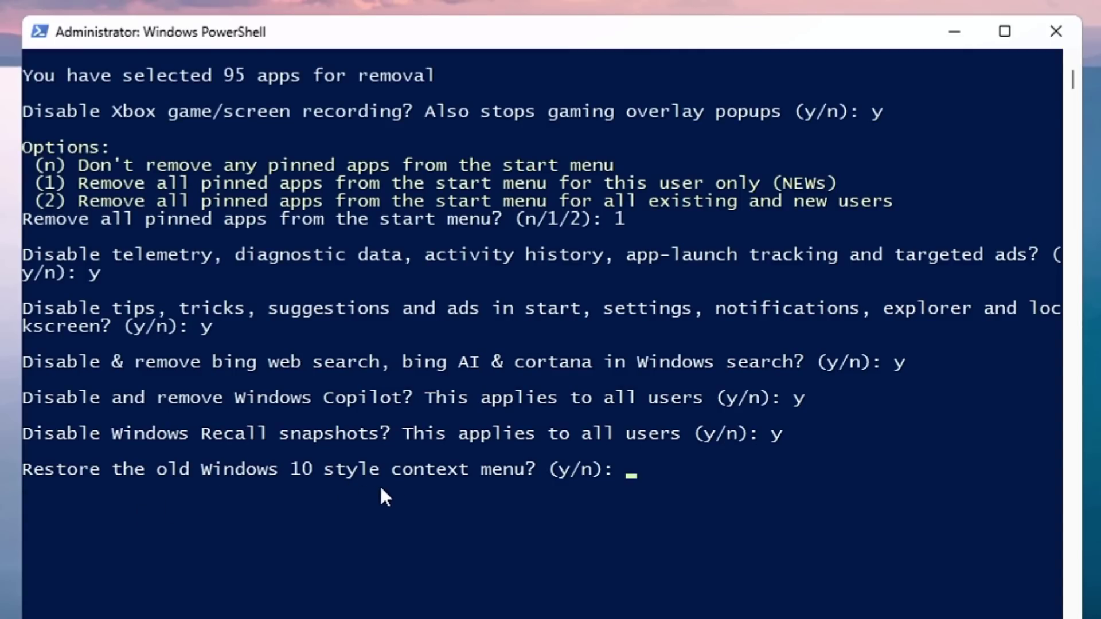
- Look at the current desktop context menu, and answer y to restoring the old Windows 10 style context menu
drag(534, 27, 659, 25)
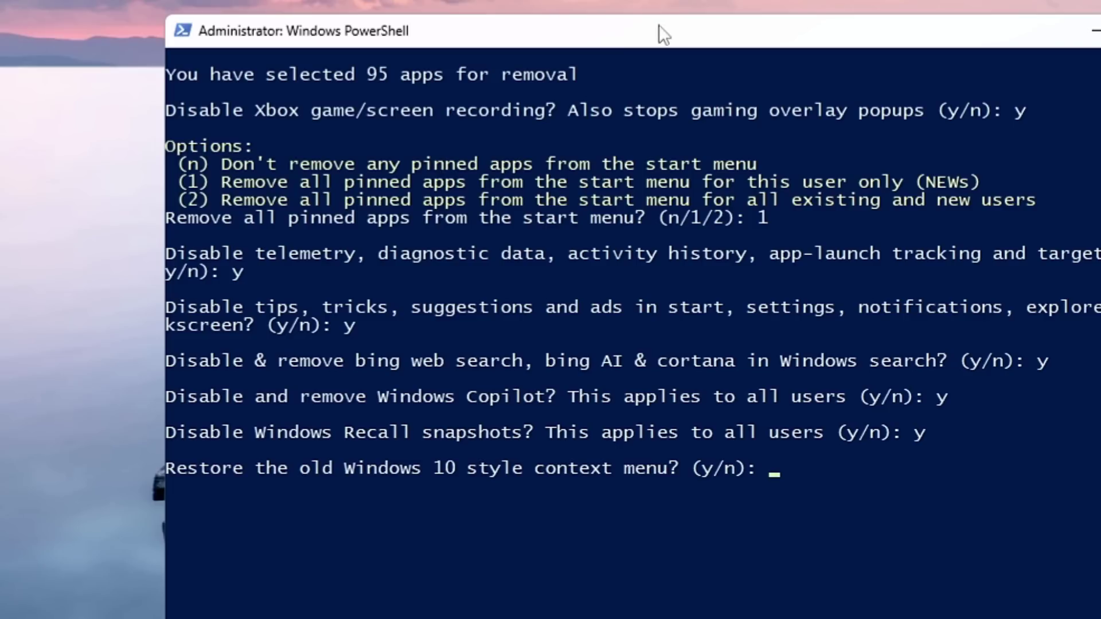
right_click(6, 264)
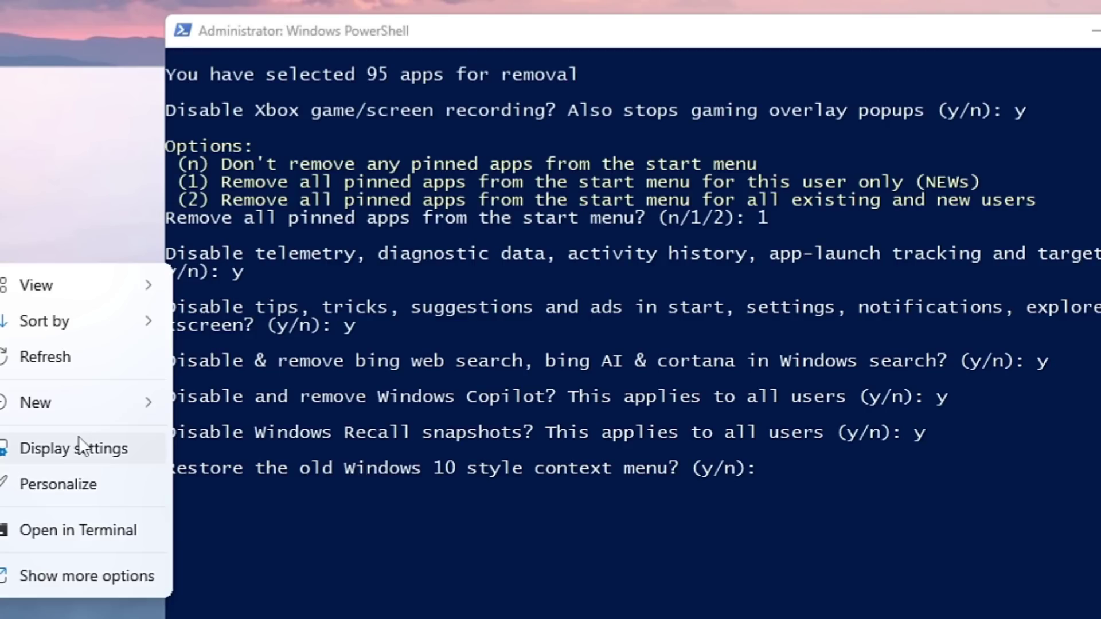
click(209, 253)
click(808, 480)
click(808, 484)
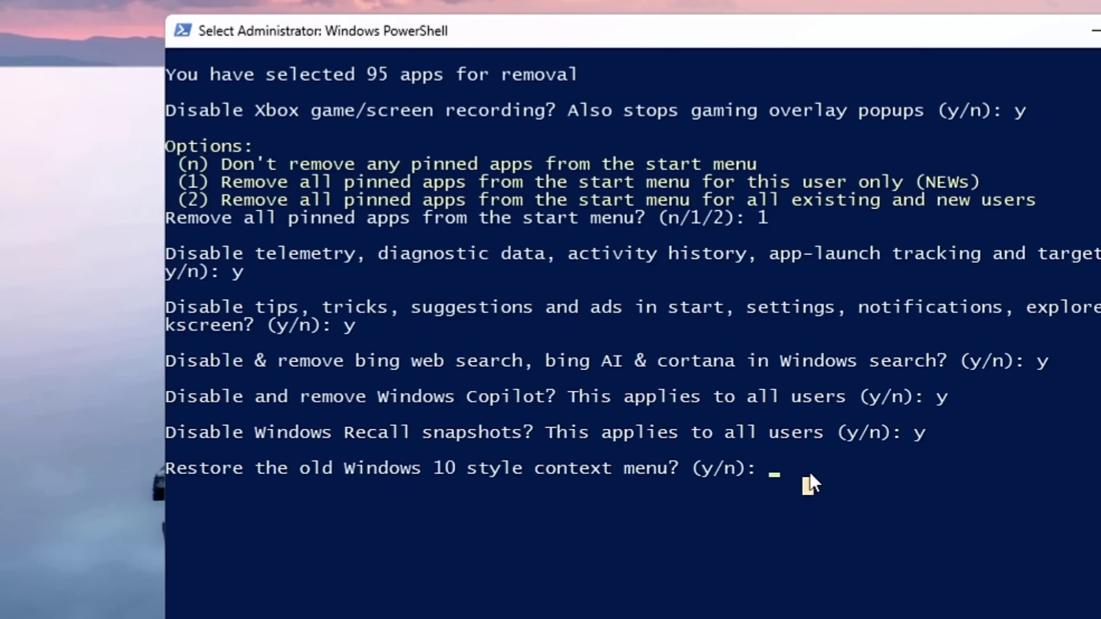
text(y)
scroll(809, 470, up, 2)
scroll(807, 480, down, 2)
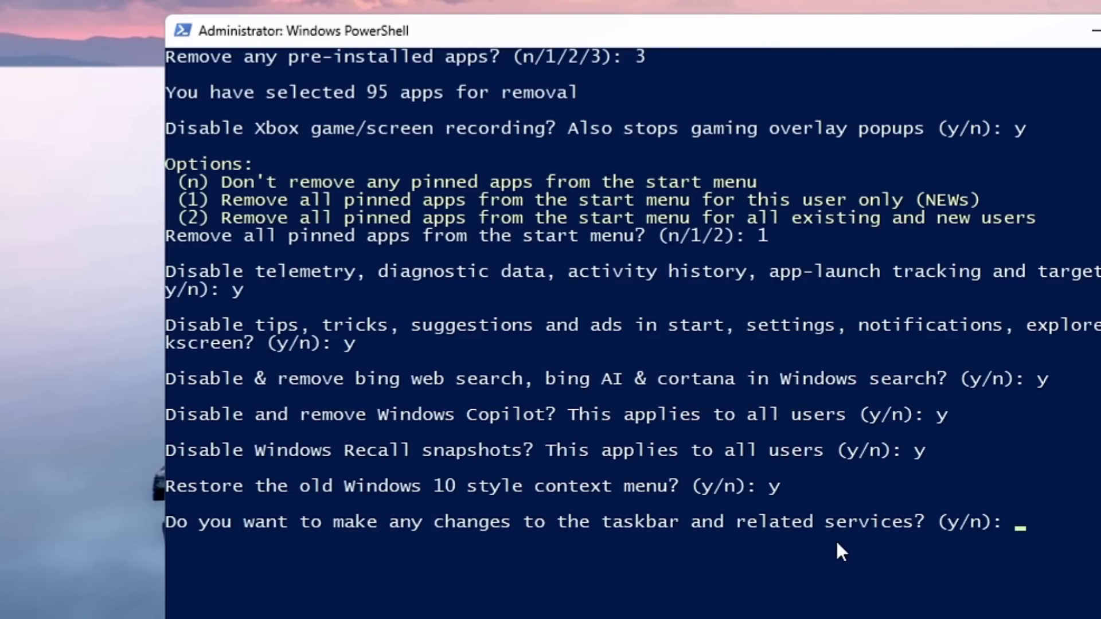
- Answer n to changing the taskbar, File Explorer and context menu options, and execute the script with the chosen settings
text(n)
scroll(991, 562, up, 2)
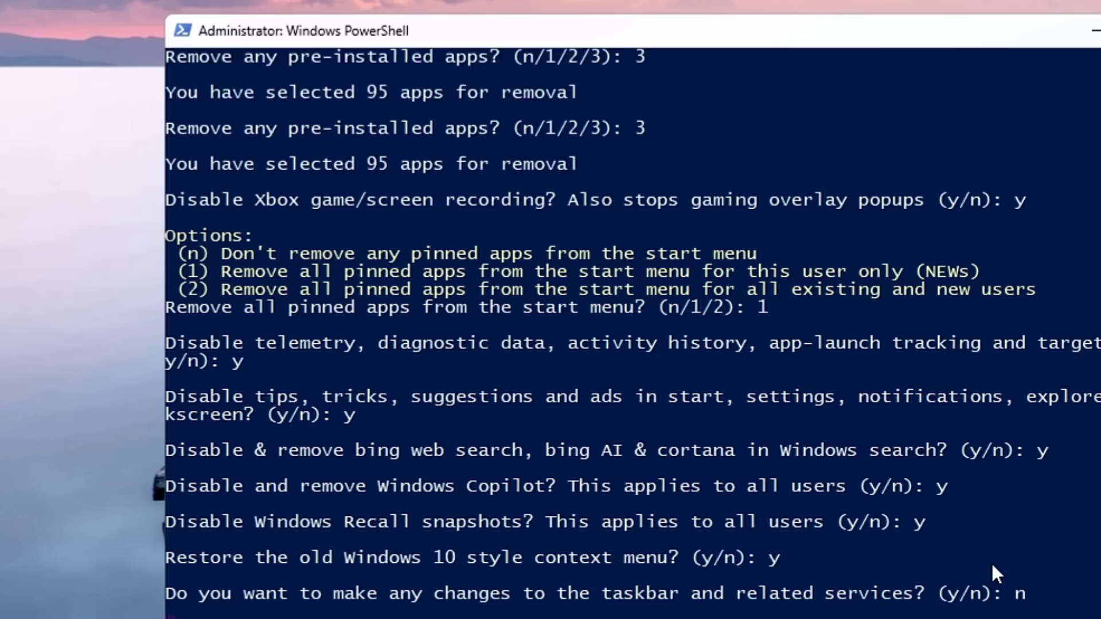
key(Return)
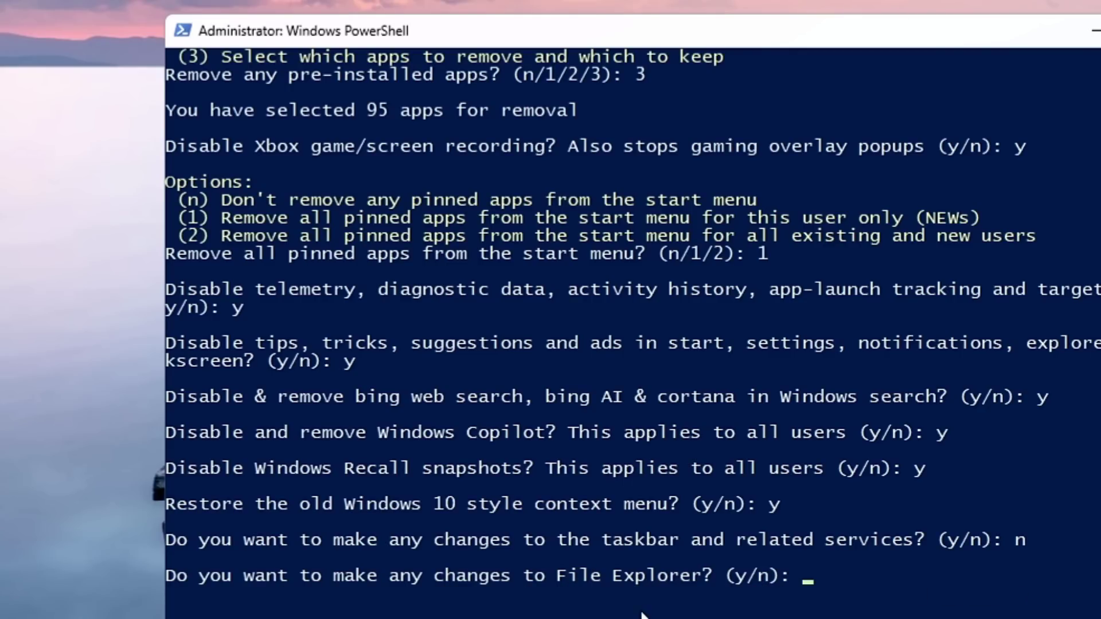
text(n)
key(Return)
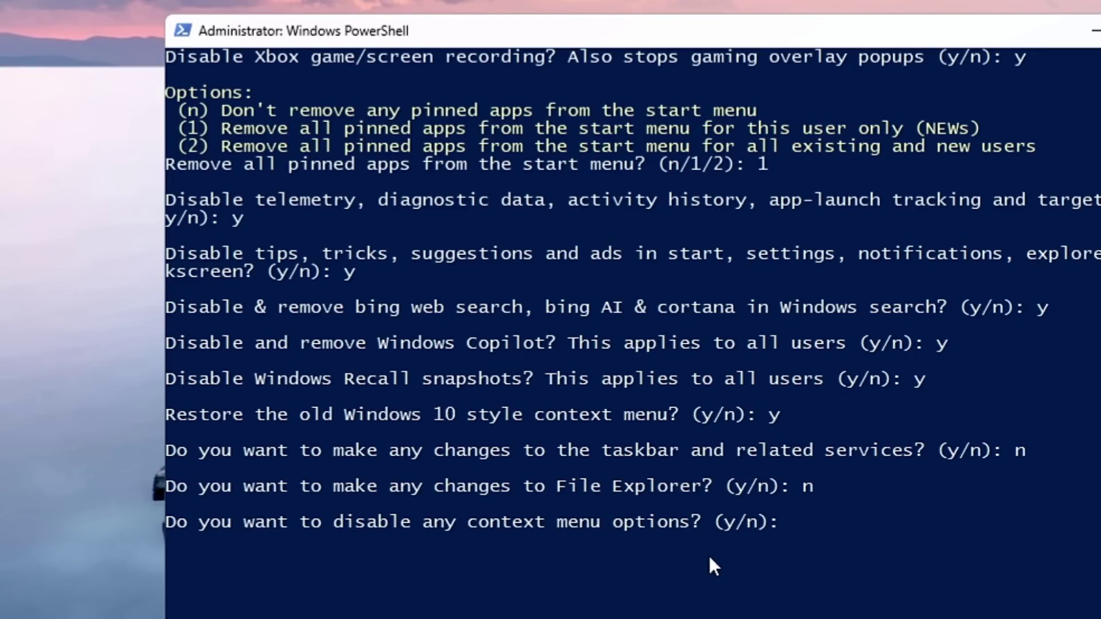
text(n)
key(Return)
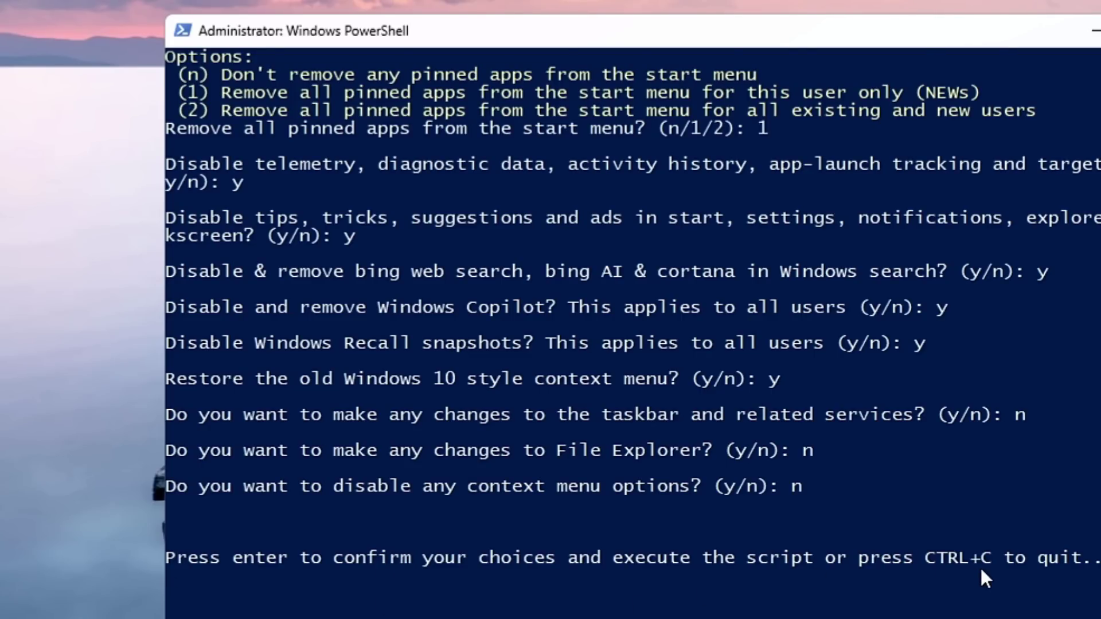
key(Return)
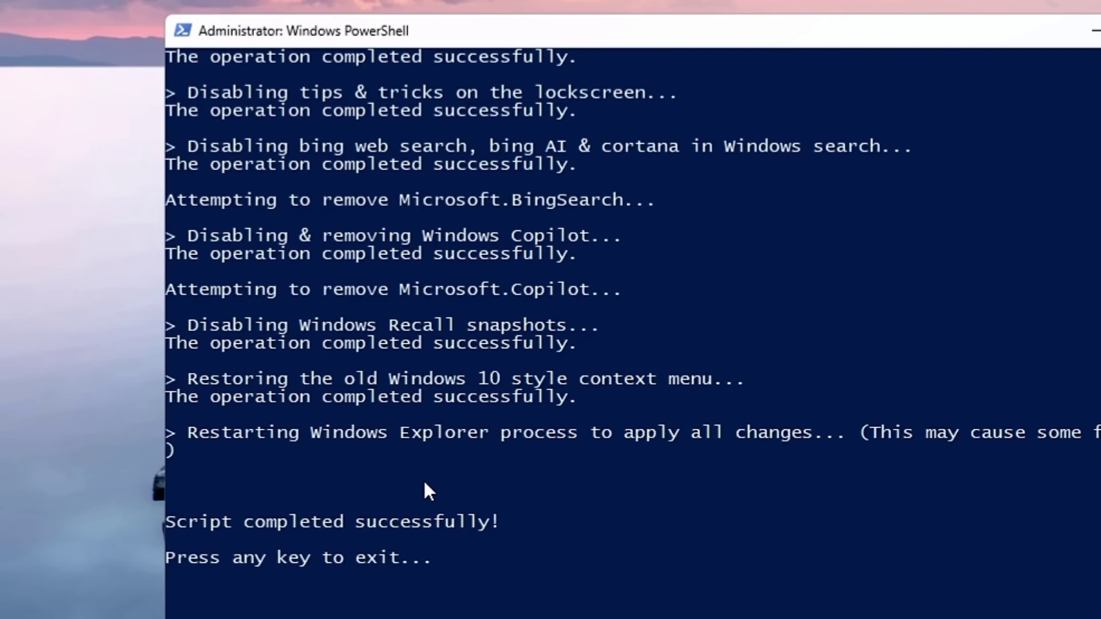
- Review the script's log of removed apps and applied changes, and close the PowerShell window
scroll(423, 480, up, 3)
scroll(423, 479, up, 12)
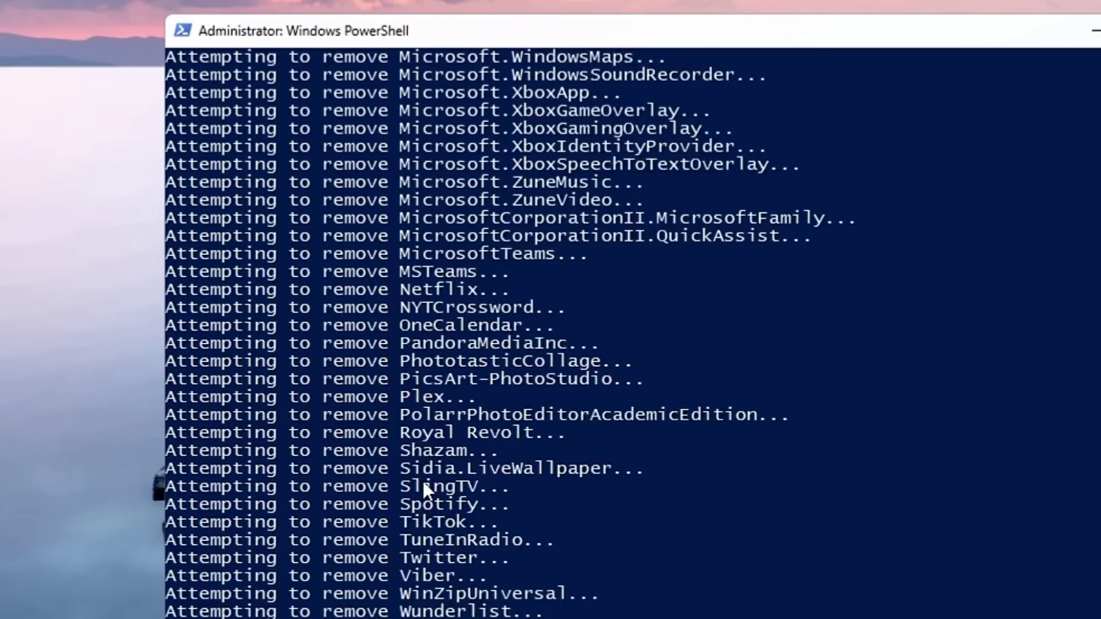
scroll(422, 481, down, 13)
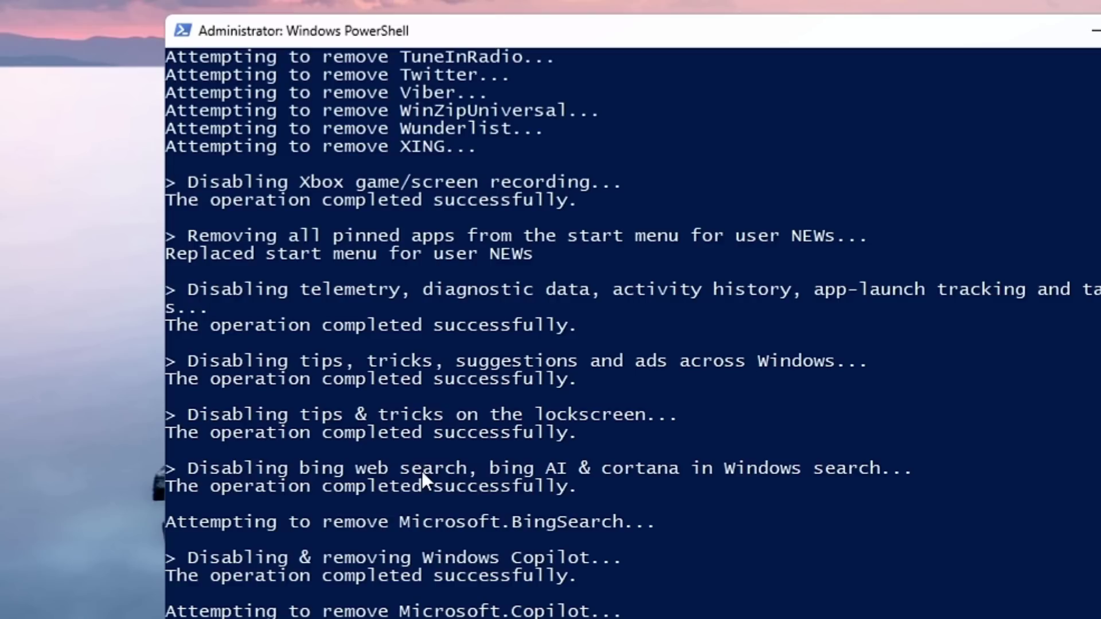
scroll(419, 467, down, 6)
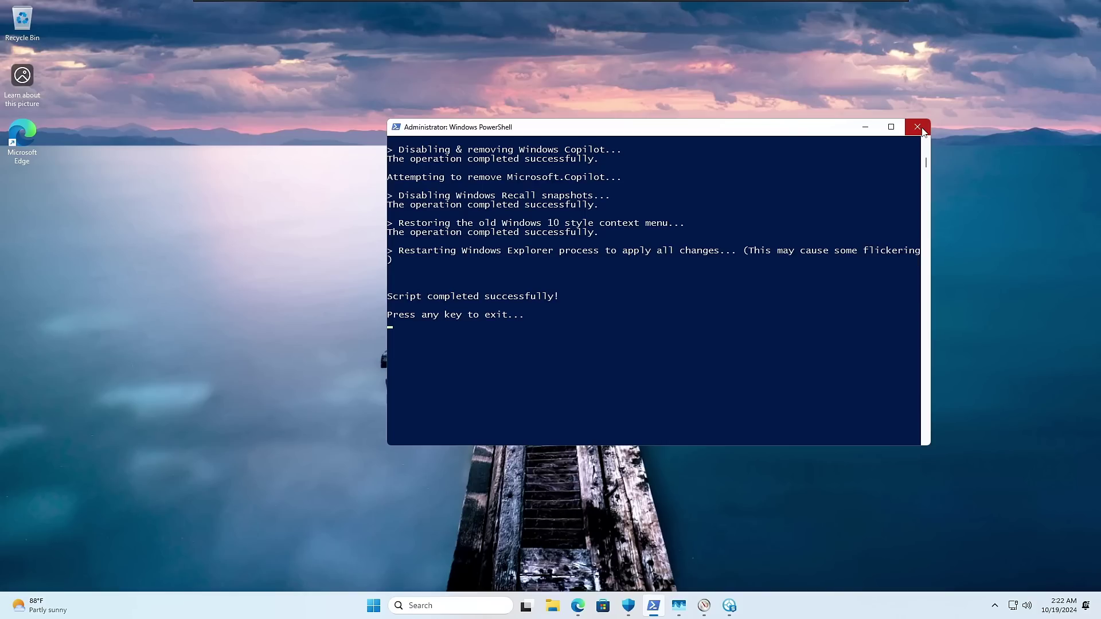
click(923, 129)
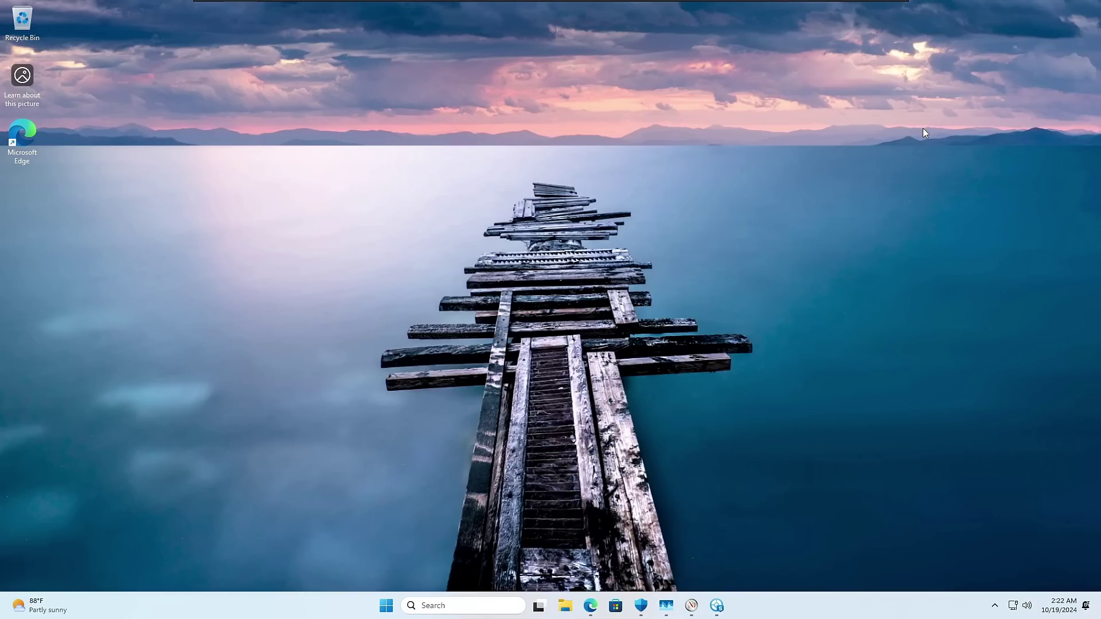
- Check the desktop's context menu and the Start menu's pinned and all-apps lists after the debloat
right_click(472, 226)
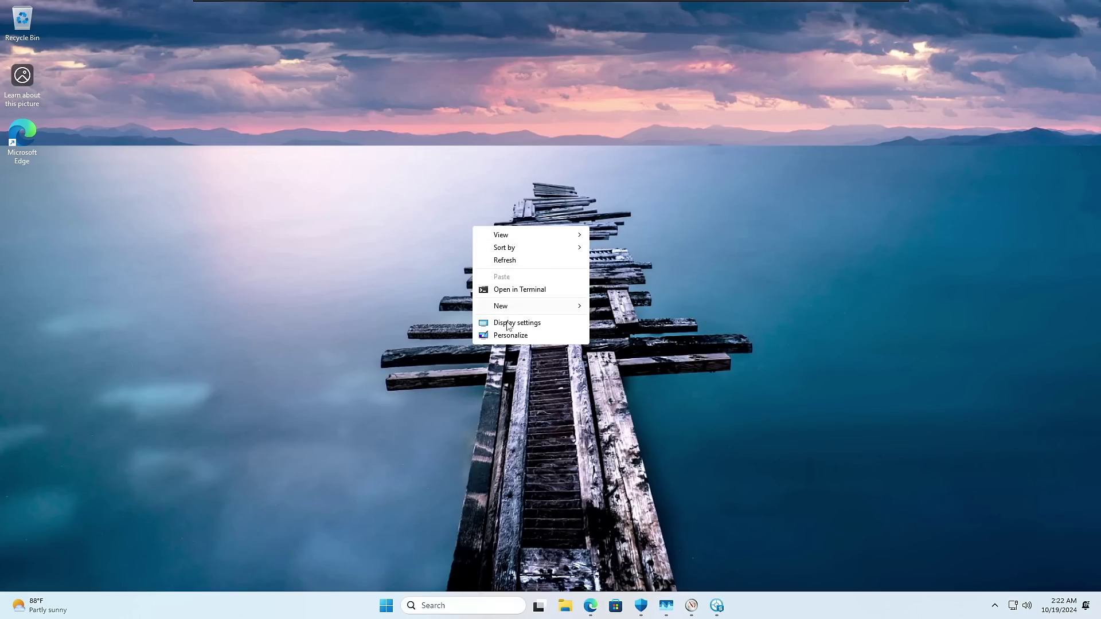
click(707, 284)
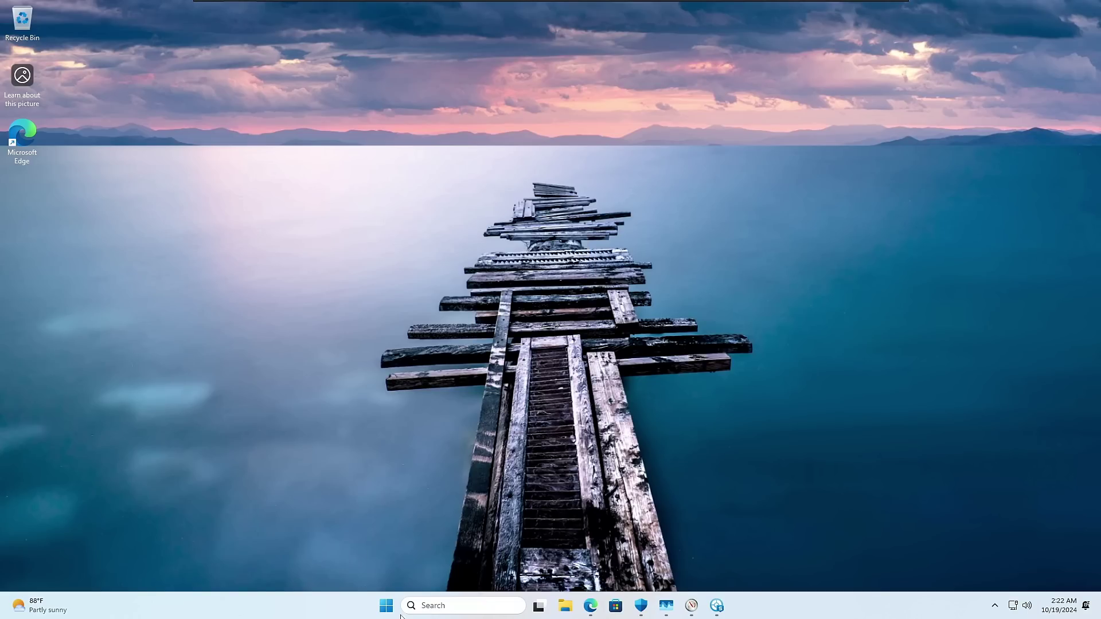
click(386, 612)
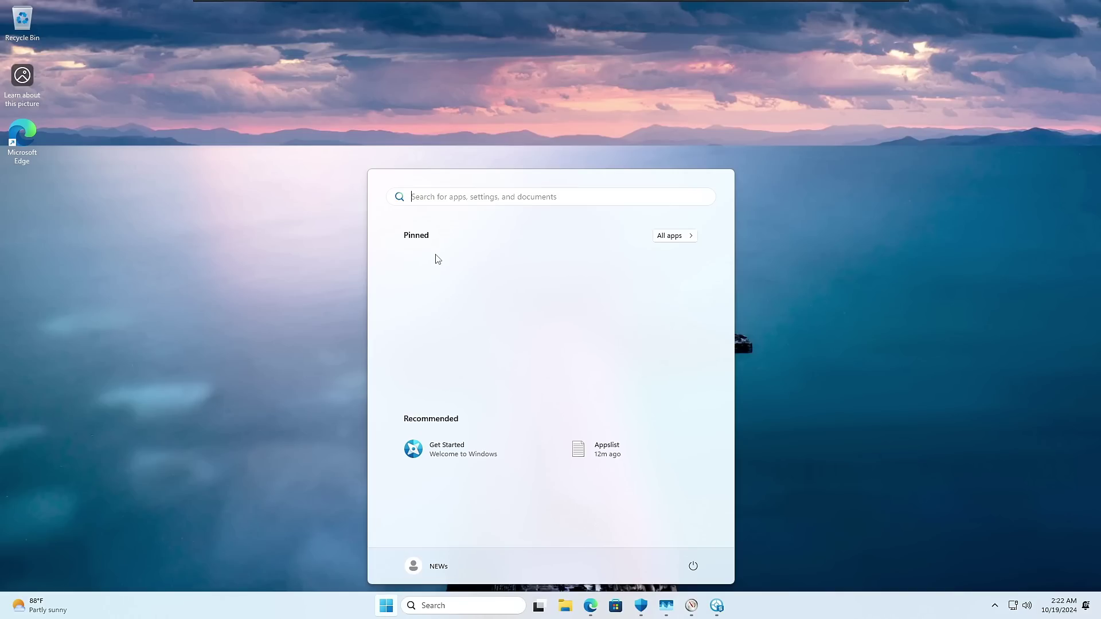
click(675, 237)
scroll(534, 344, down, 8)
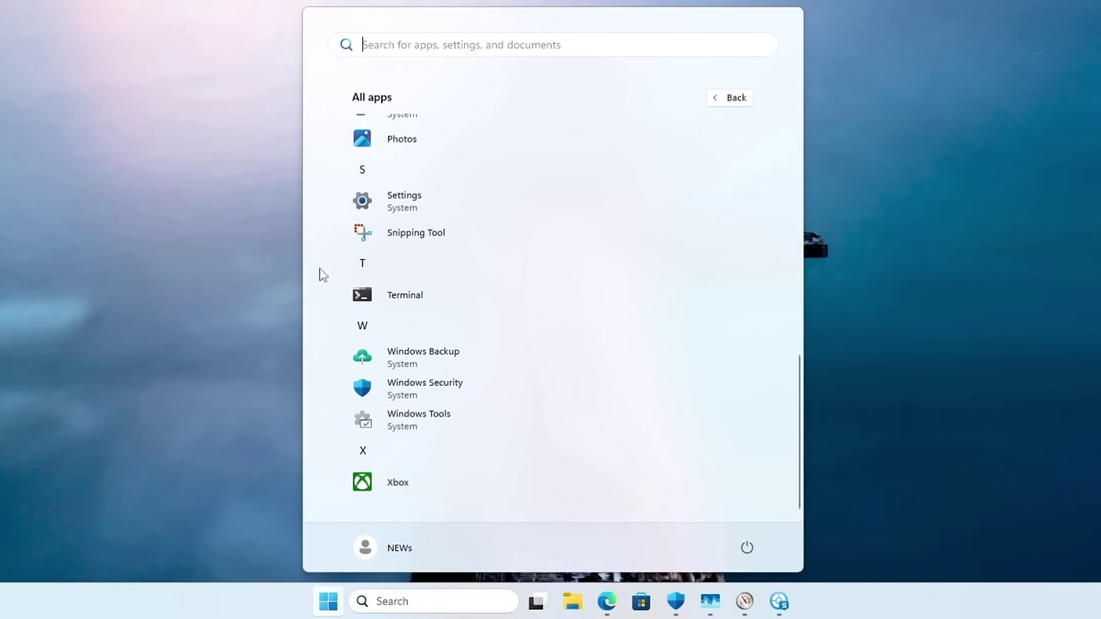
scroll(413, 354, up, 8)
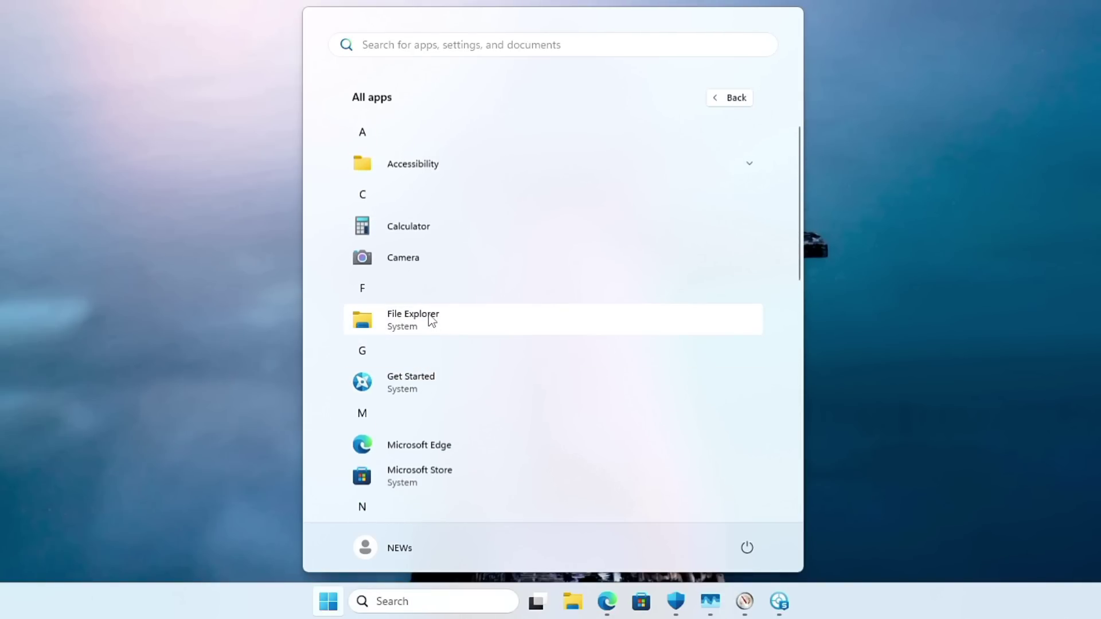
click(917, 189)
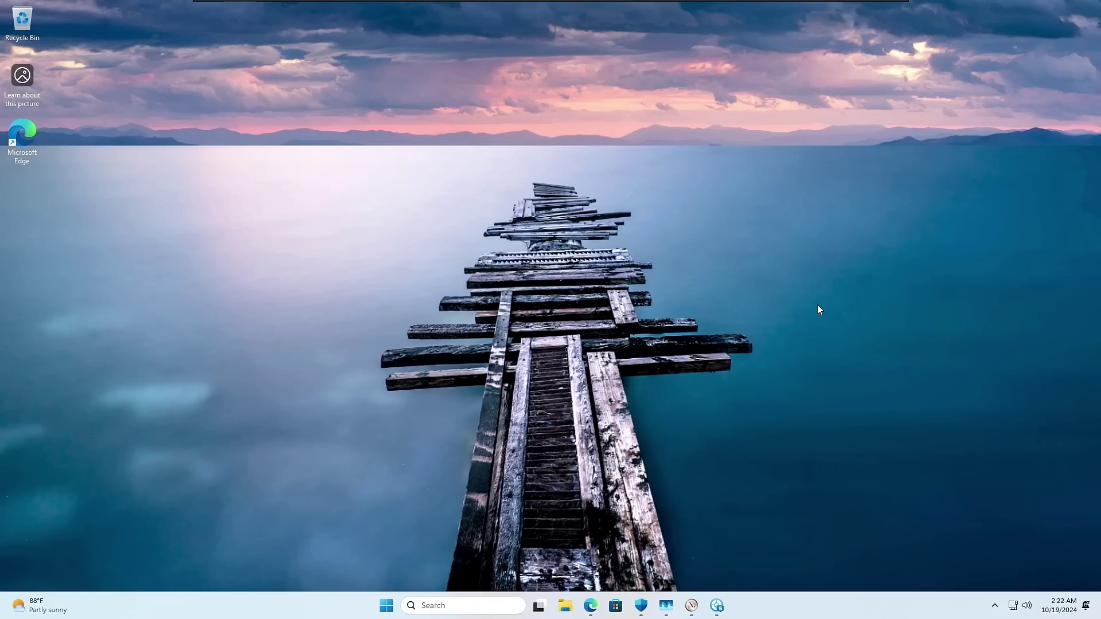